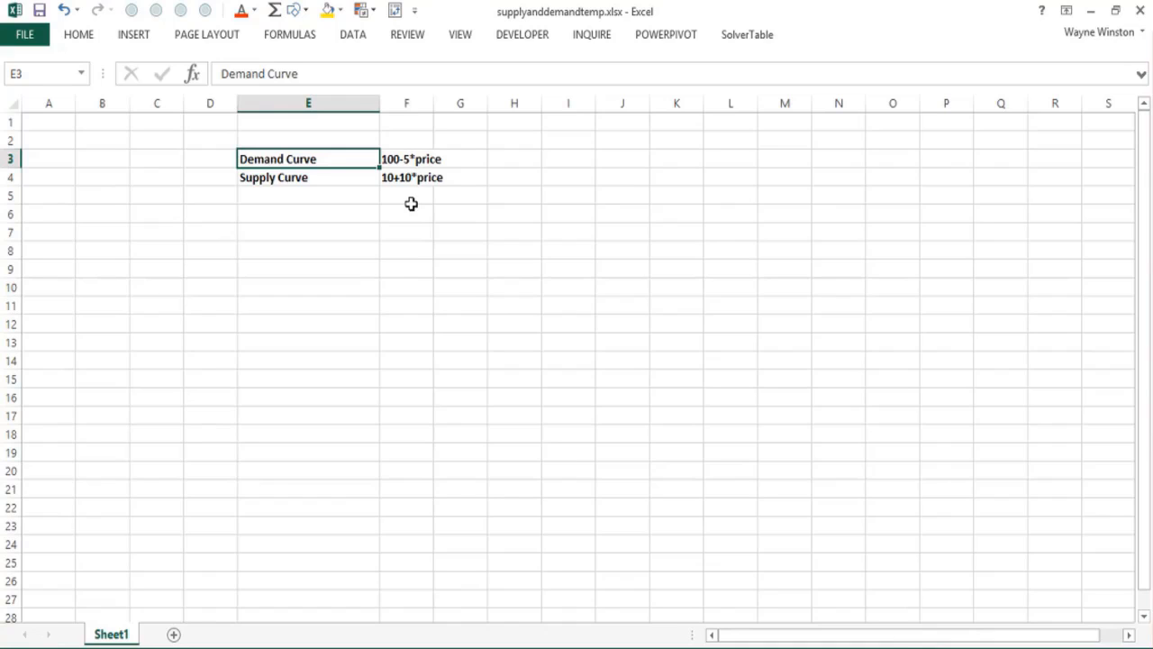
{"action": "left_click", "coordinate": [335, 197]}
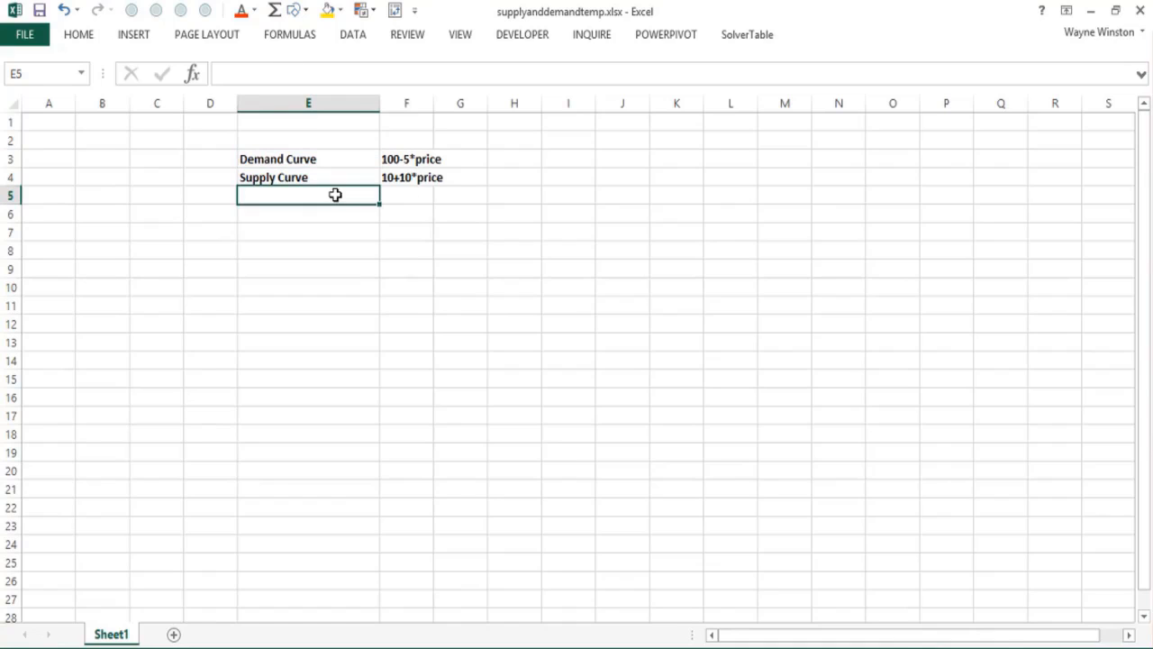
{"action": "left_click", "coordinate": [408, 193]}
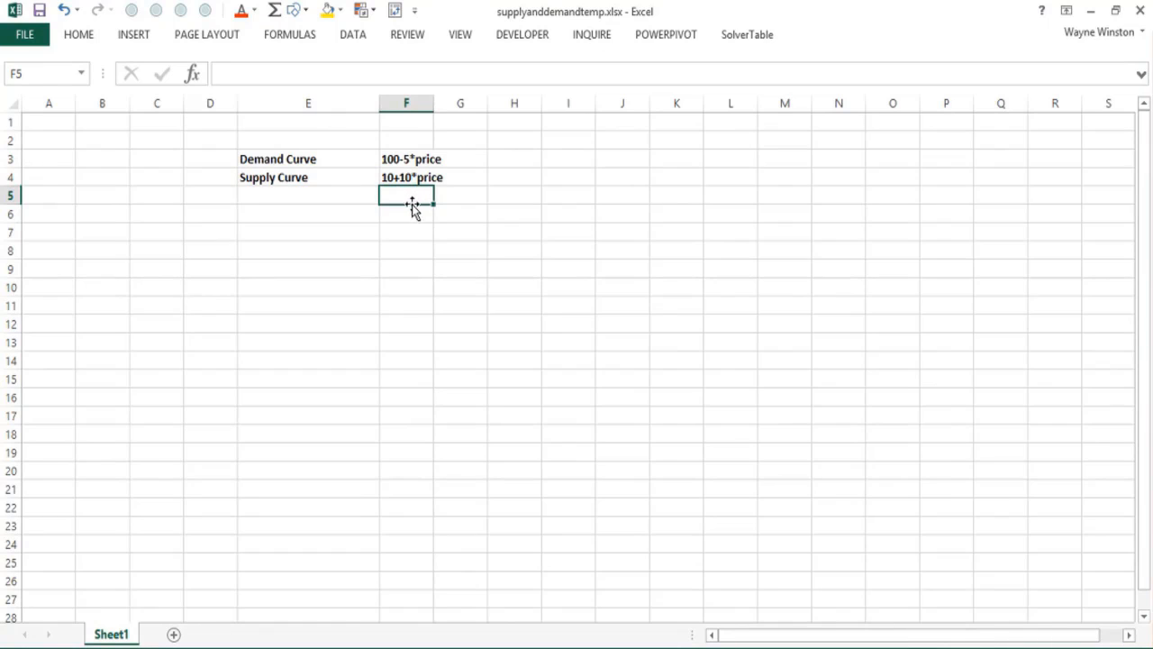
{"action": "left_click", "coordinate": [353, 209]}
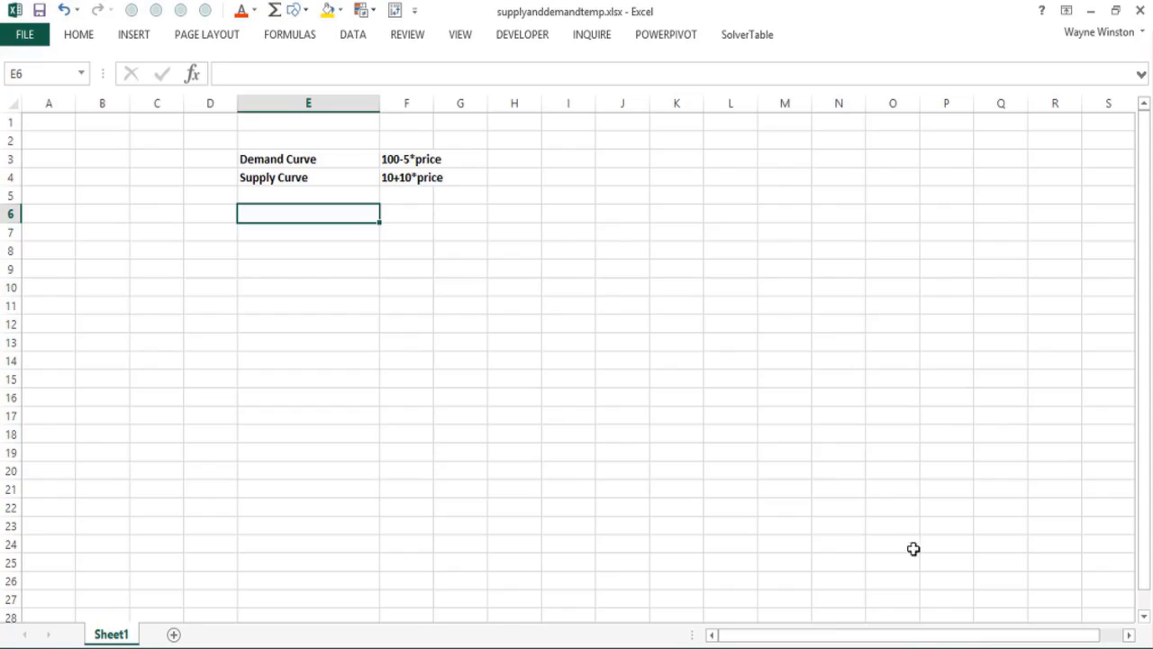
{"action": "left_click", "coordinate": [1096, 648]}
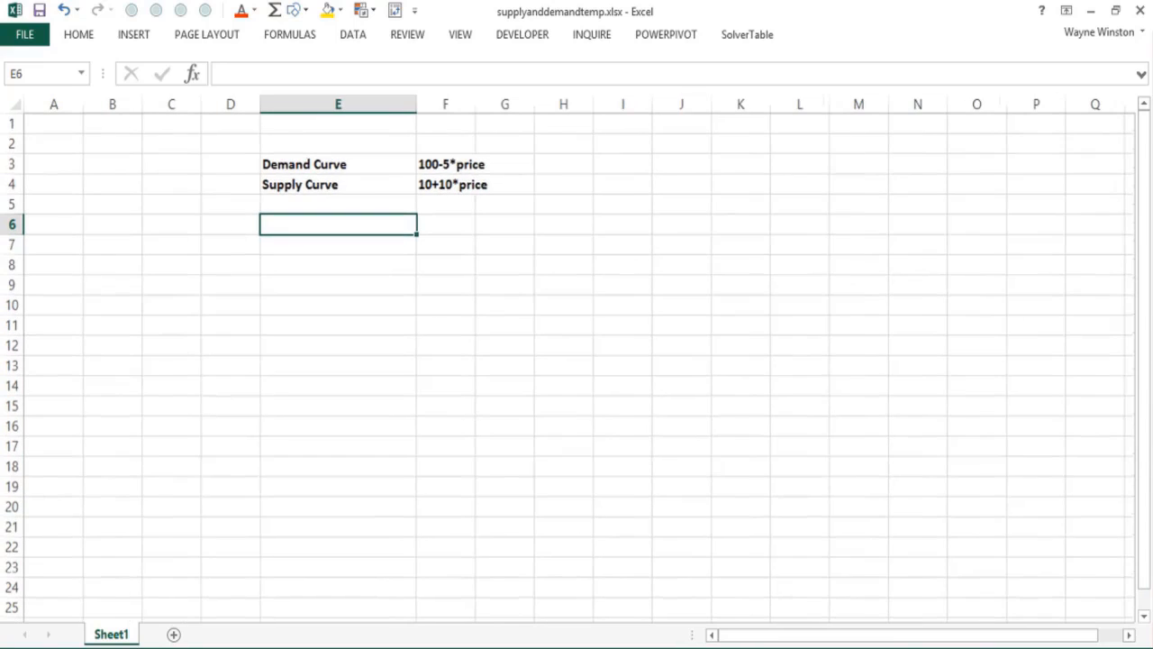
{"action": "left_click", "coordinate": [1096, 648]}
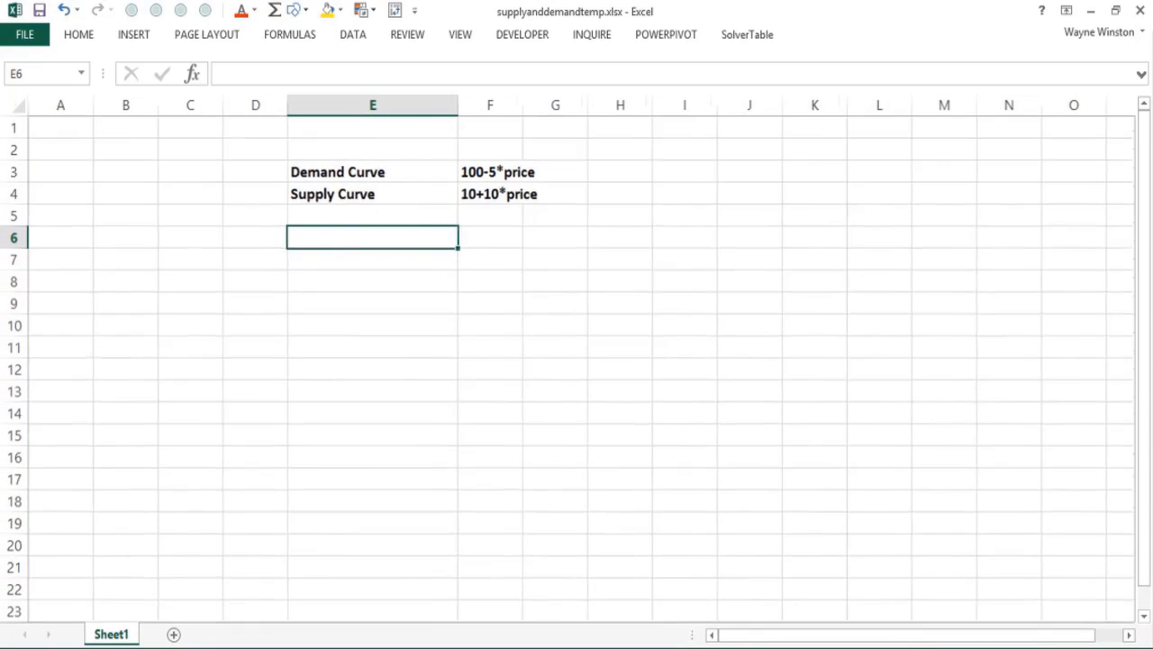
{"action": "left_click", "coordinate": [262, 235]}
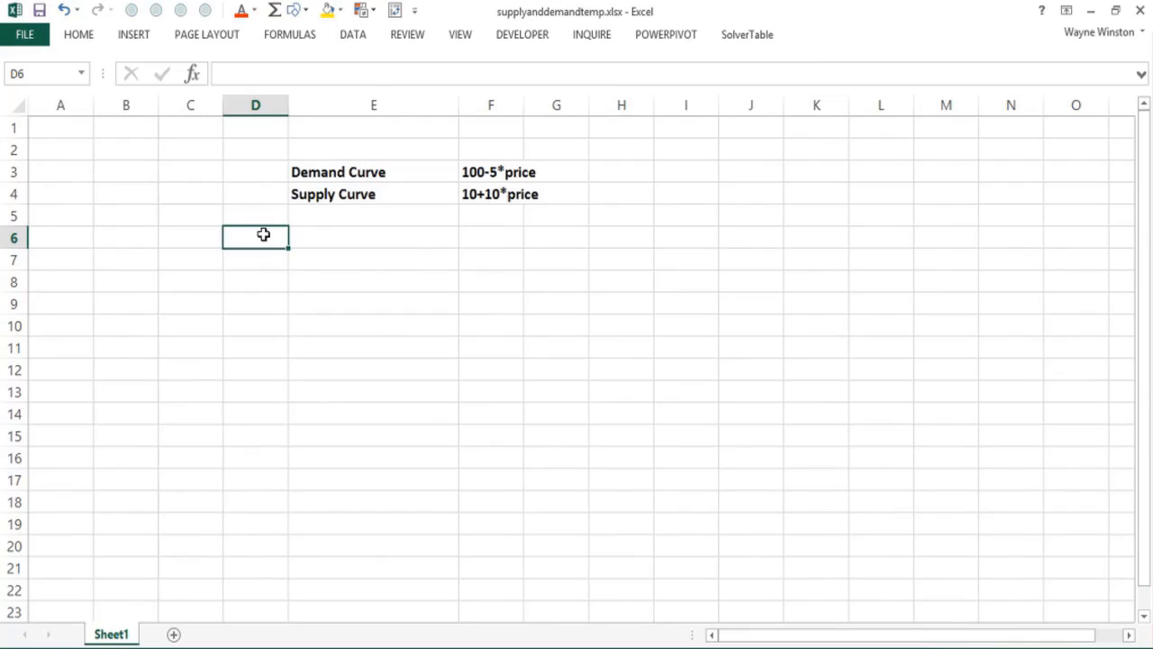
{"action": "left_click", "coordinate": [341, 241]}
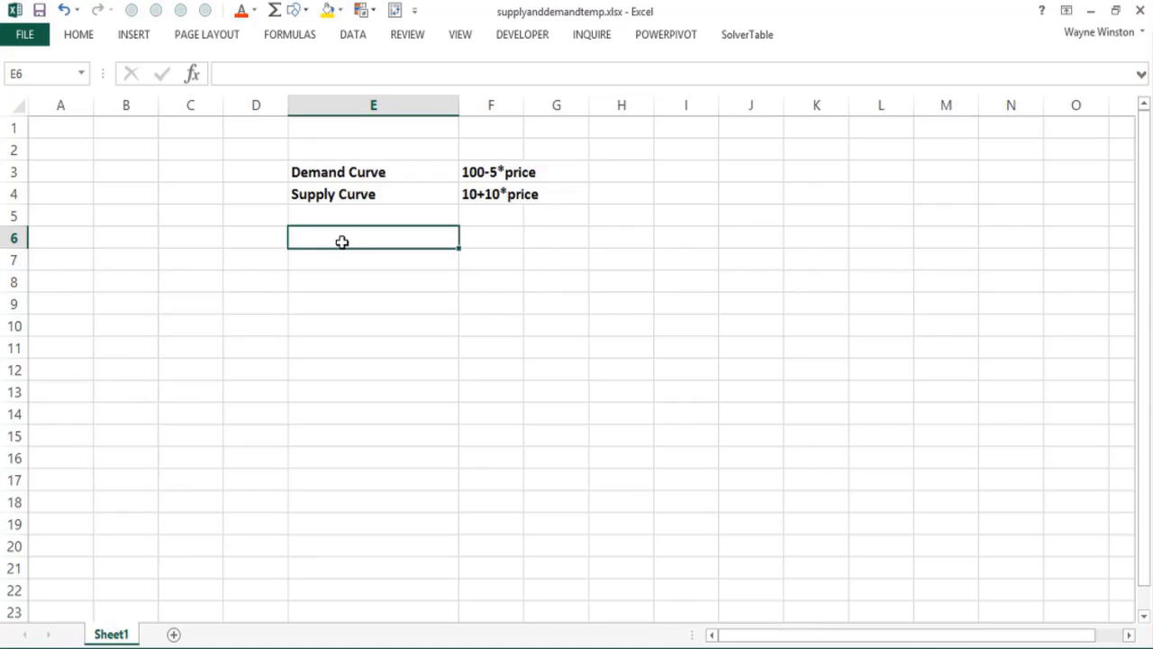
{"action": "double_click", "coordinate": [342, 242]}
{"action": "type", "text": "h"}
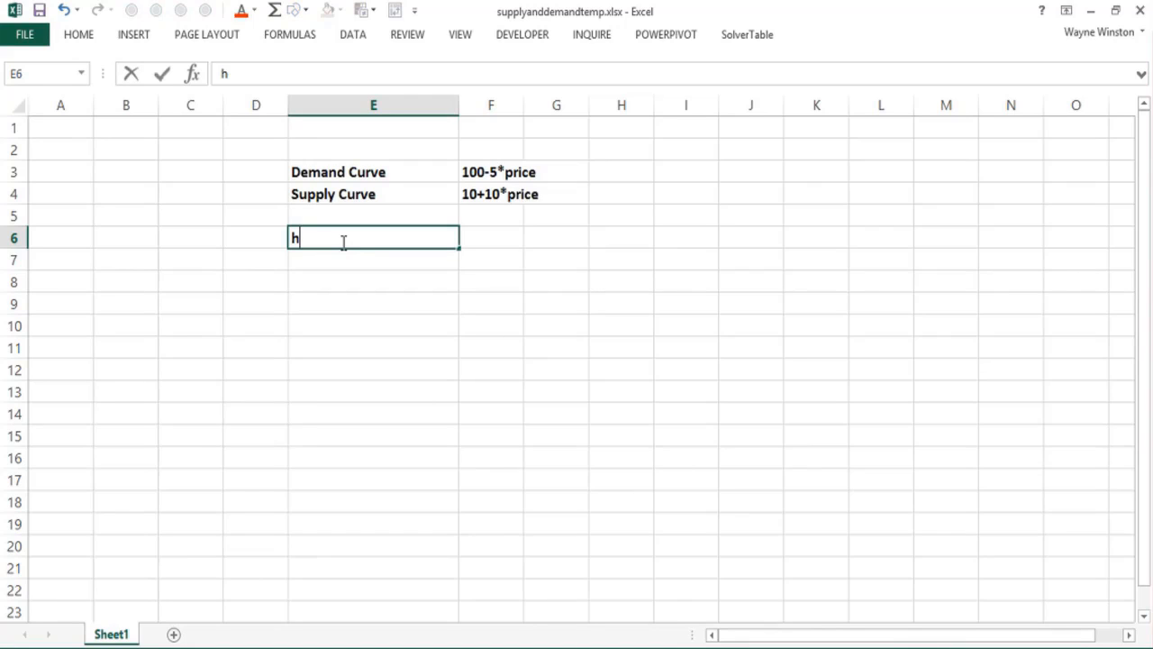
{"action": "key", "text": "BackSpace"}
{"action": "key", "text": "Return"}
Step: Enter the label demandslope in E6 and its value -5 in F6
{"action": "left_click", "coordinate": [333, 241]}
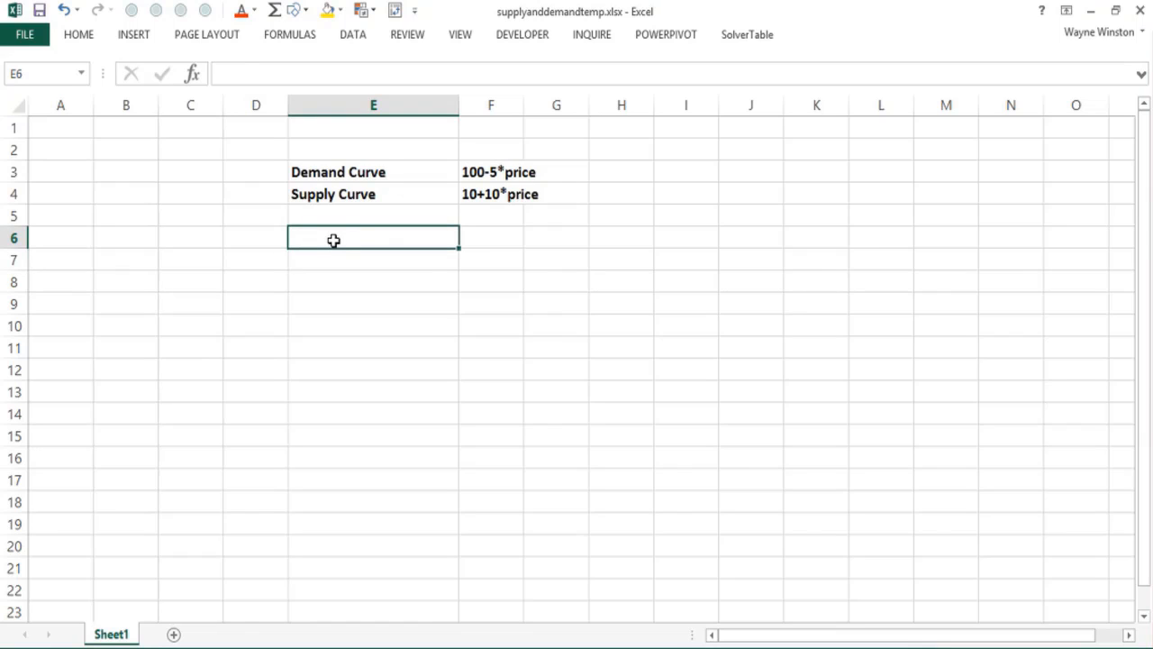
{"action": "type", "text": "demands"}
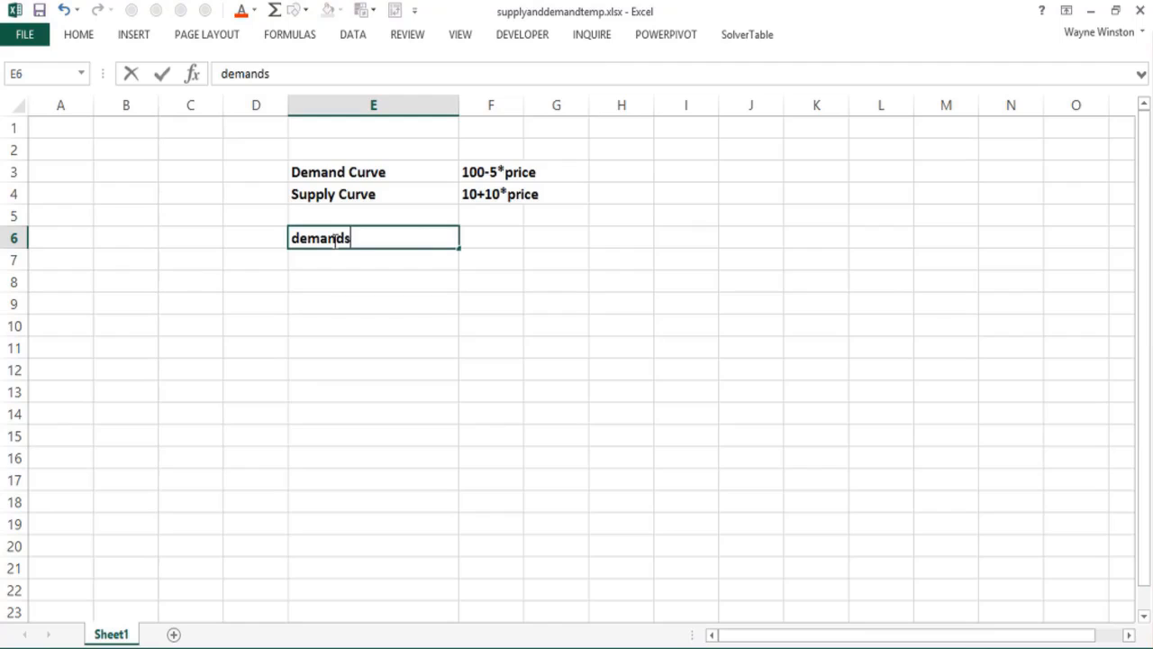
{"action": "type", "text": "lope"}
{"action": "key", "text": "Tab"}
{"action": "type", "text": "-5"}
{"action": "key", "text": "Return"}
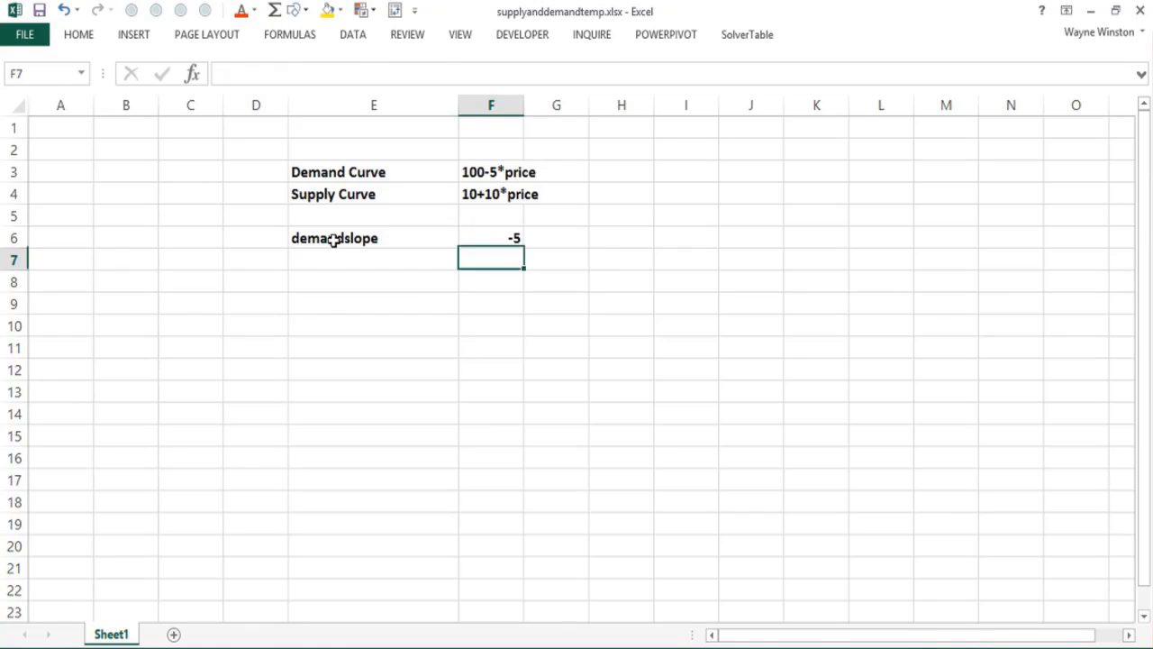
Step: Add the label demandintercept in E7 with the value 100 in F7
{"action": "key", "text": "Left"}
{"action": "type", "text": "demand"}
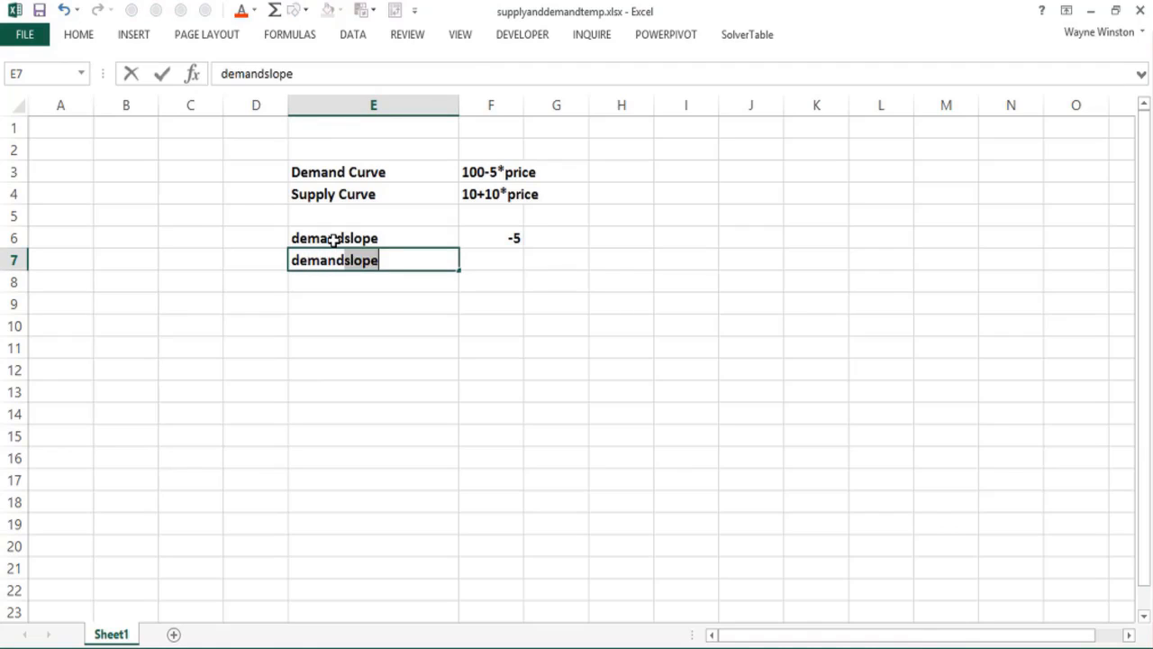
{"action": "type", "text": "intercept"}
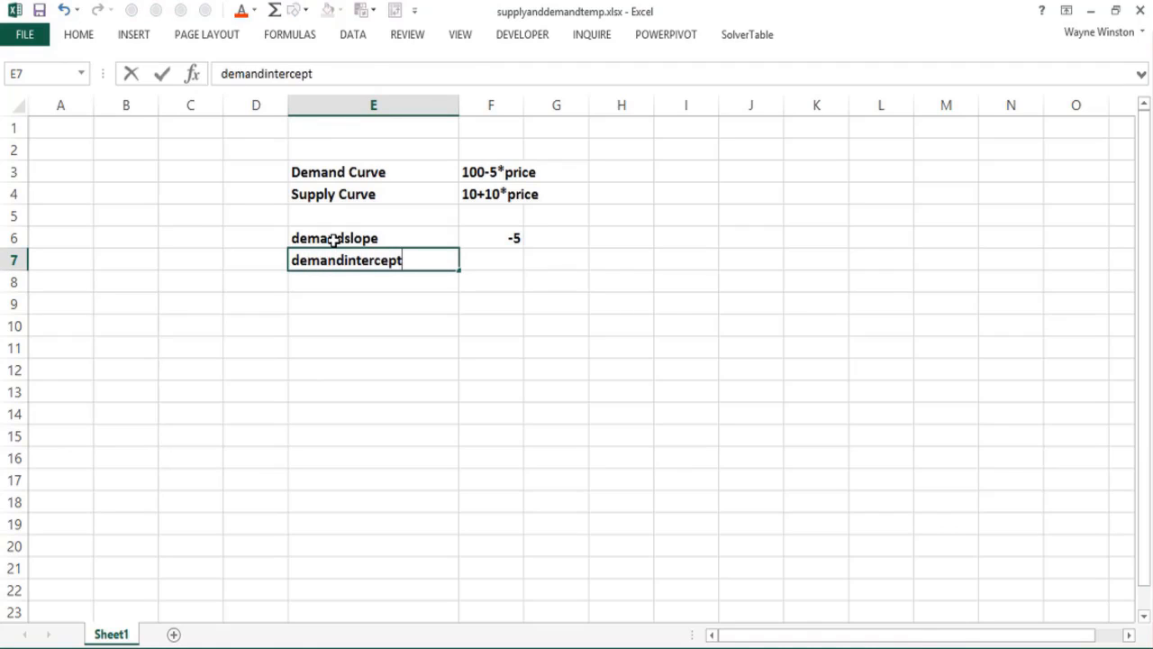
{"action": "key", "text": "Right"}
{"action": "type", "text": "100"}
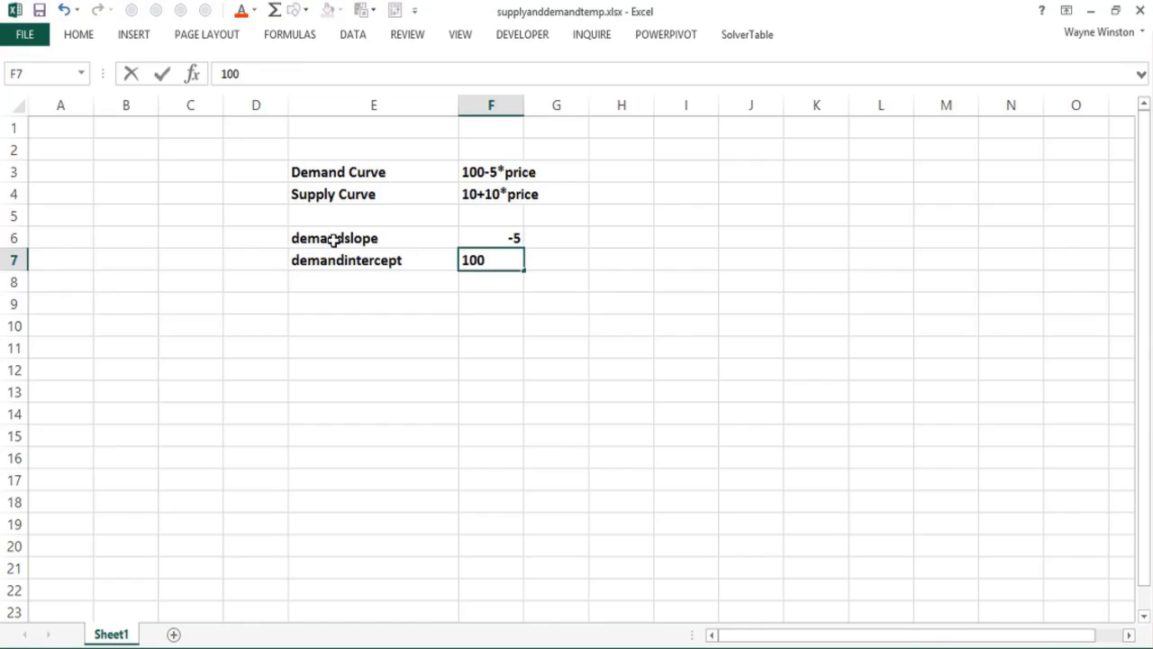
{"action": "key", "text": "Return"}
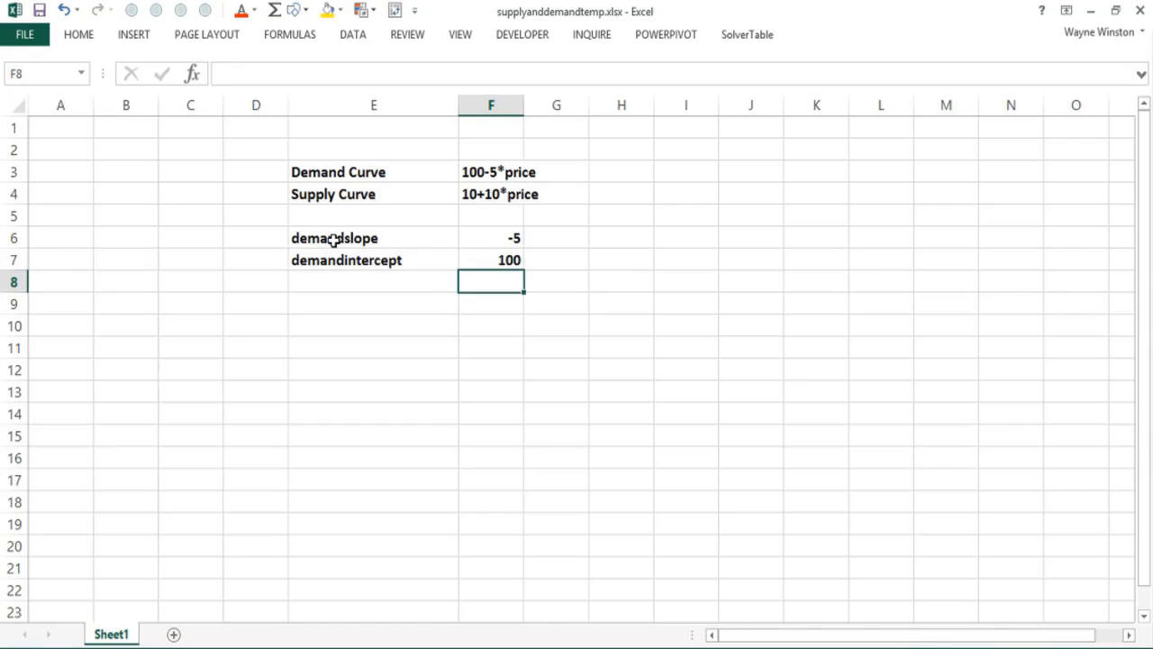
Step: Add the label supplyslope in E8 with the value 10 in F8
{"action": "key", "text": "Left"}
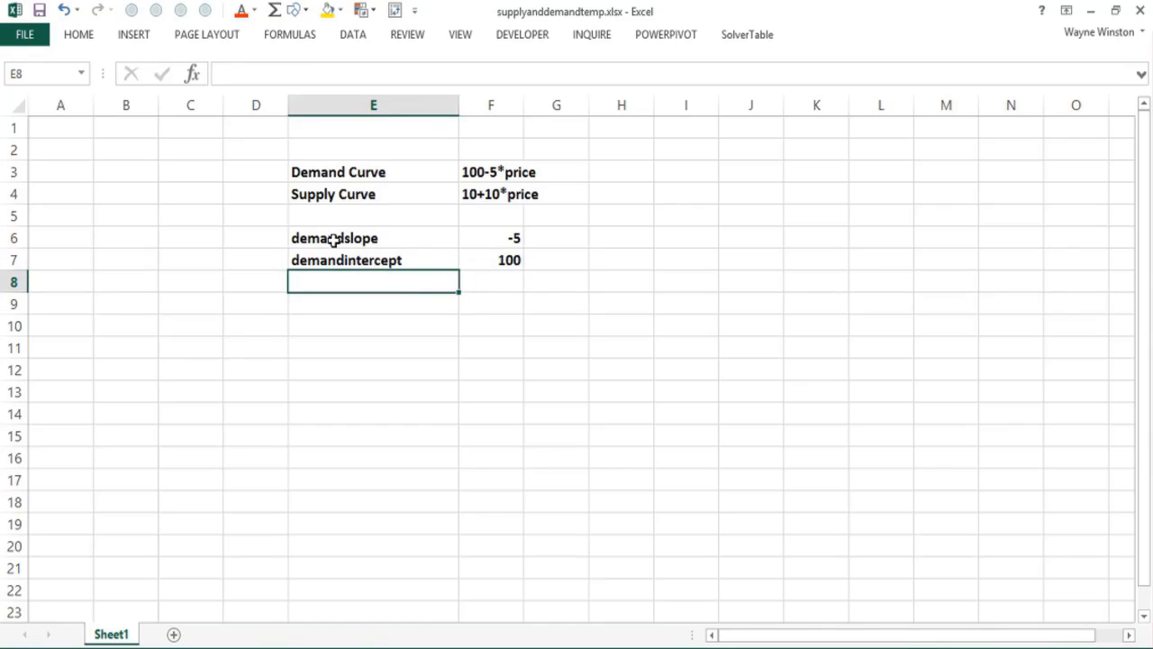
{"action": "type", "text": "supply"}
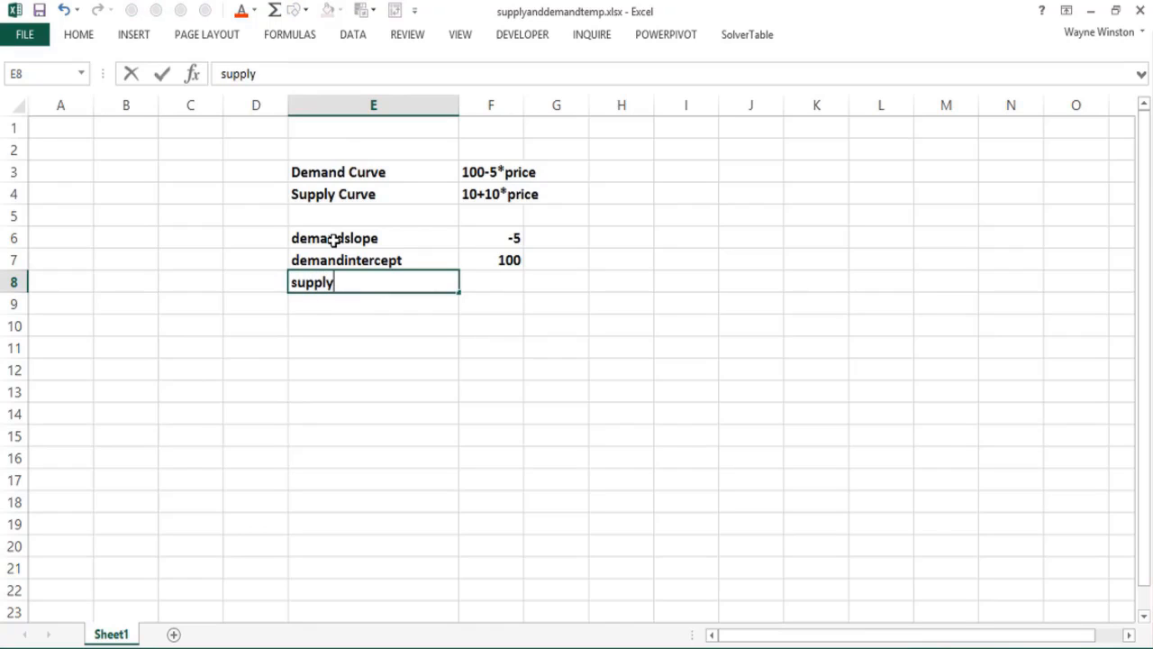
{"action": "type", "text": "slope"}
{"action": "key", "text": "Tab"}
{"action": "type", "text": "10"}
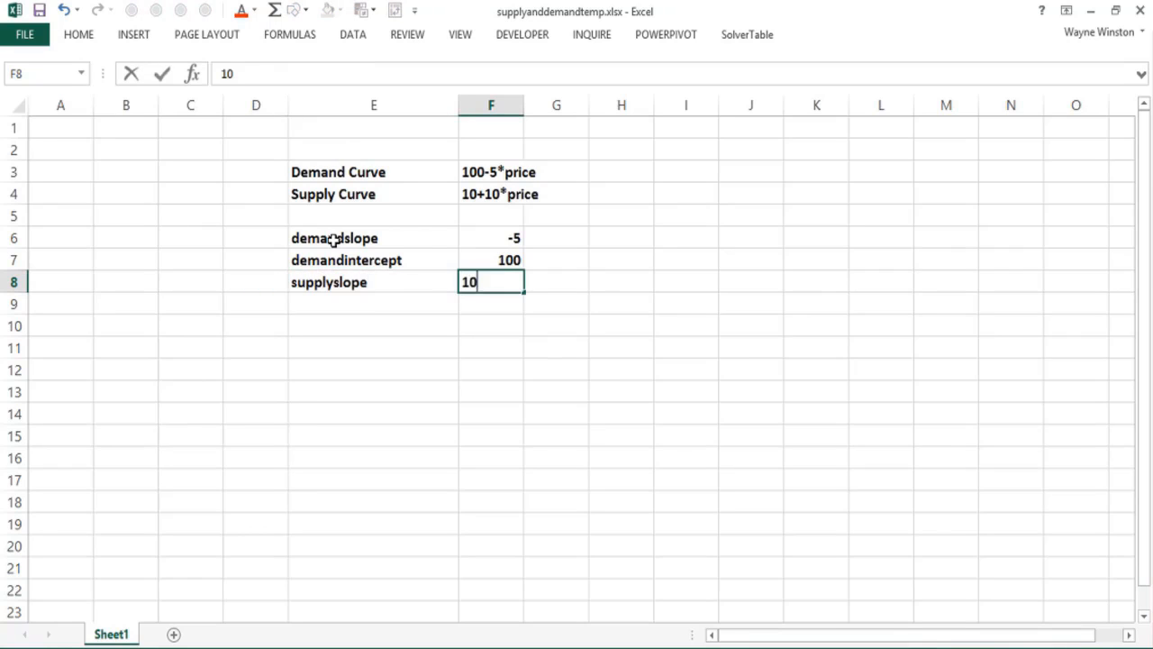
{"action": "key", "text": "Return"}
Step: Add the label supplyintercept in E9 with the value 10 in F9
{"action": "type", "text": "su"}
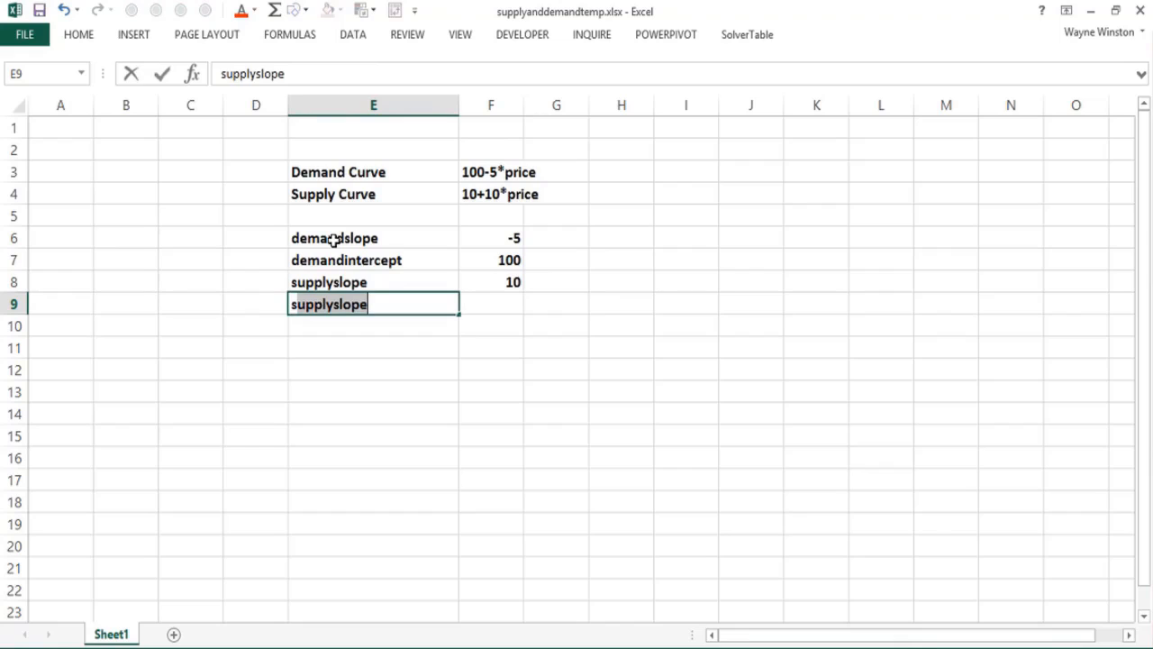
{"action": "type", "text": "pplyintercept"}
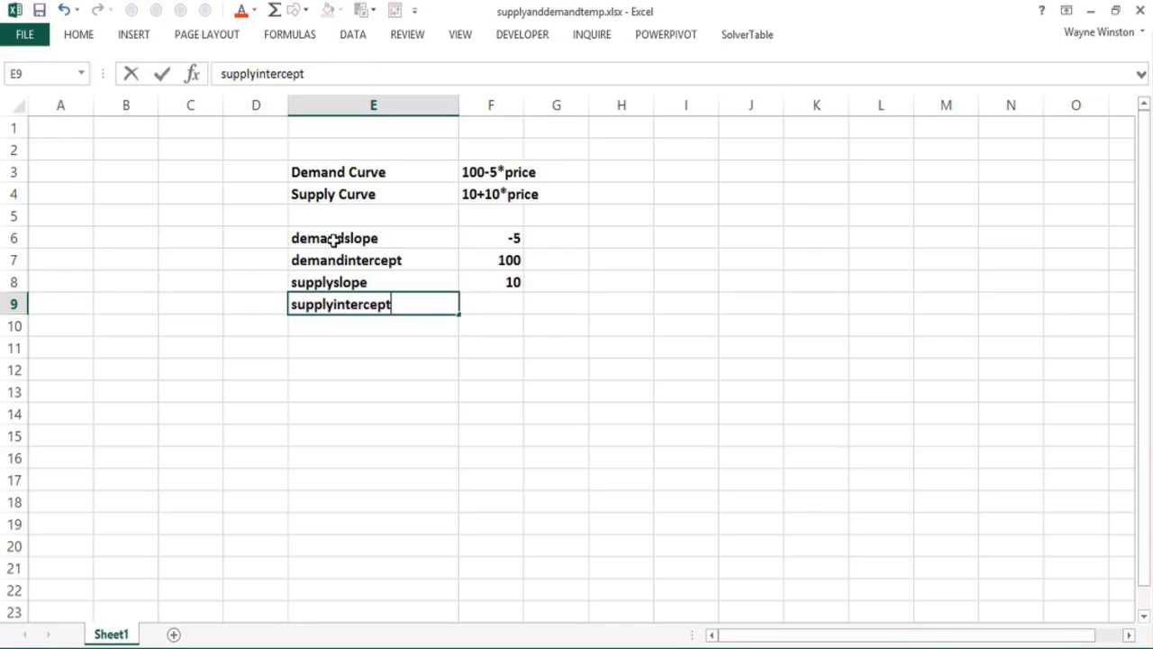
{"action": "key", "text": "Tab"}
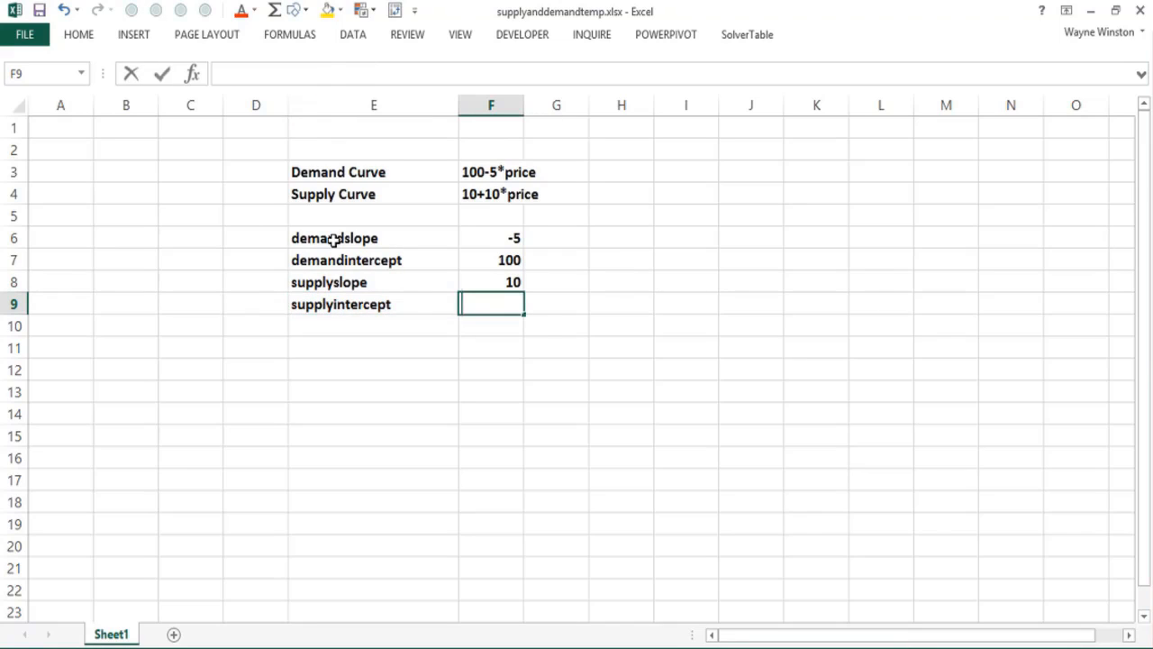
{"action": "type", "text": "10"}
{"action": "key", "text": "ctrl+Return"}
Step: Enter the table headings Price, Demand and Supply in cells E11, F11 and G11
{"action": "key", "text": "Down"}
{"action": "key", "text": "Down"}
{"action": "key", "text": "Left"}
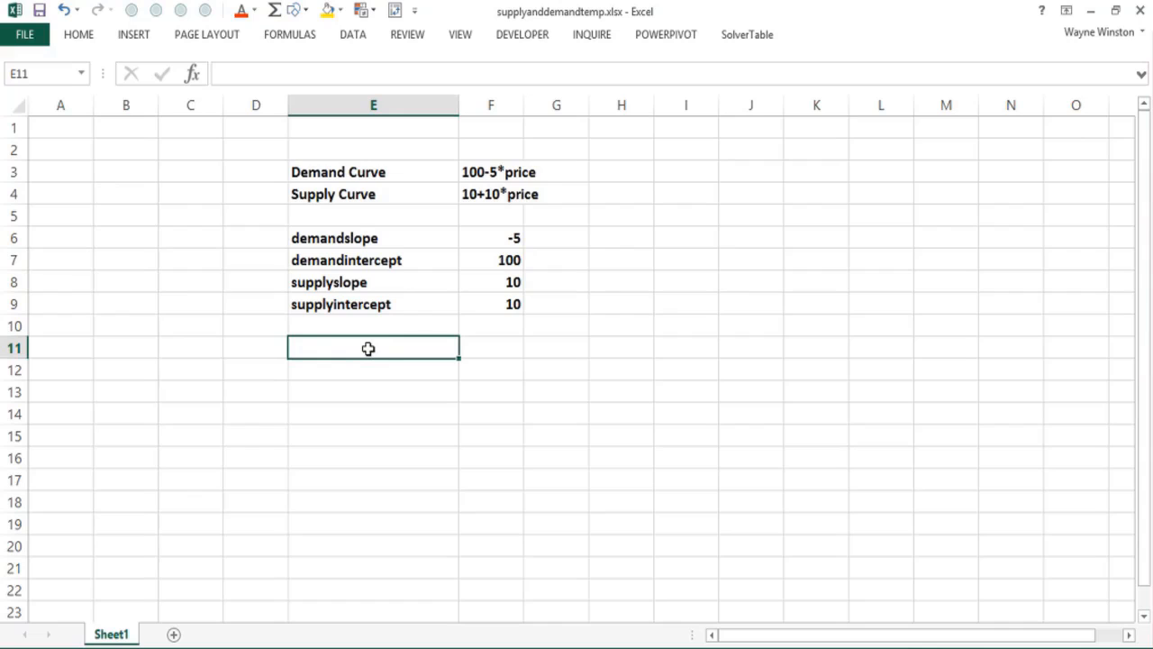
{"action": "type", "text": "Price"}
{"action": "key", "text": "Return"}
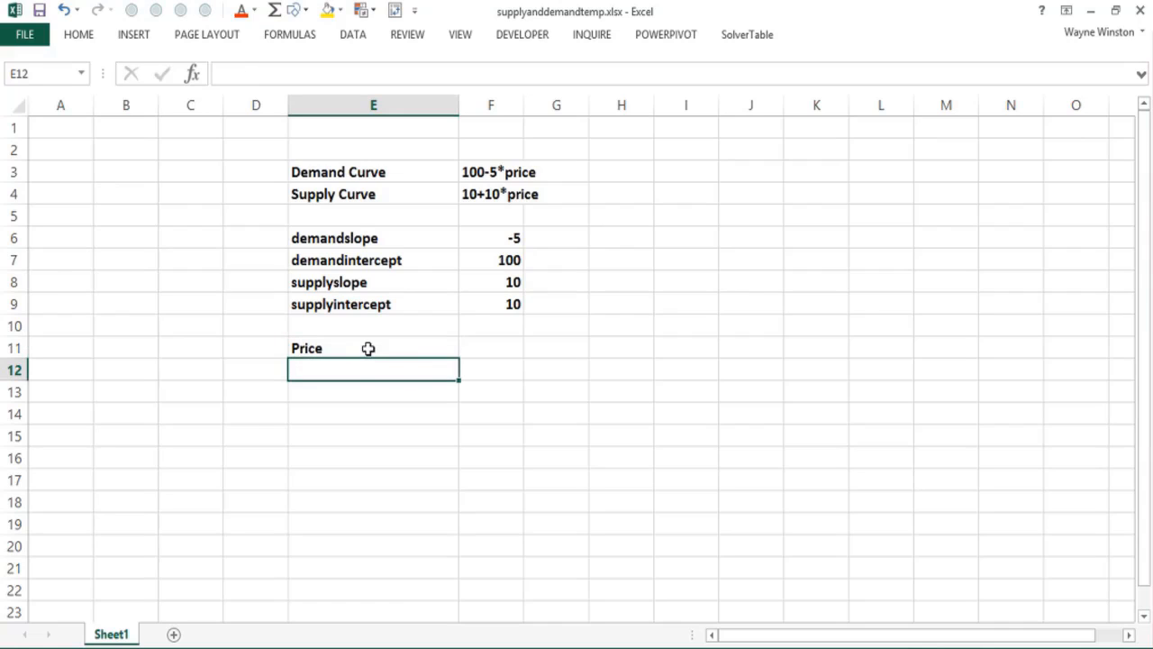
{"action": "key", "text": "Right"}
{"action": "key", "text": "Up"}
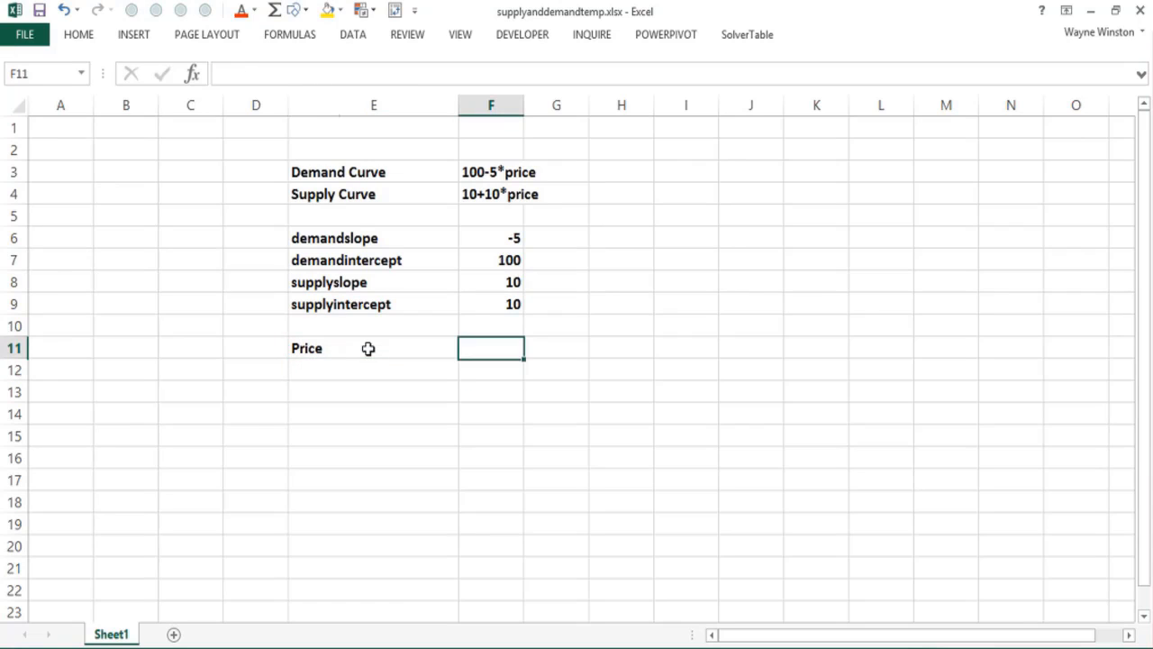
{"action": "type", "text": "Demand"}
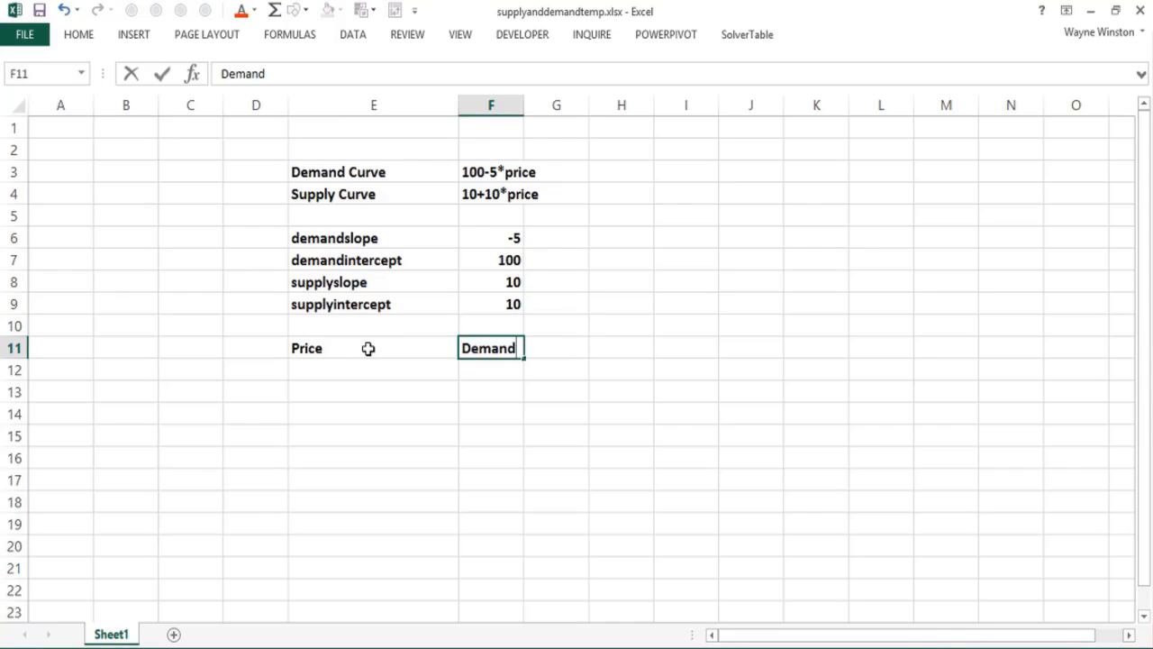
{"action": "key", "text": "Right"}
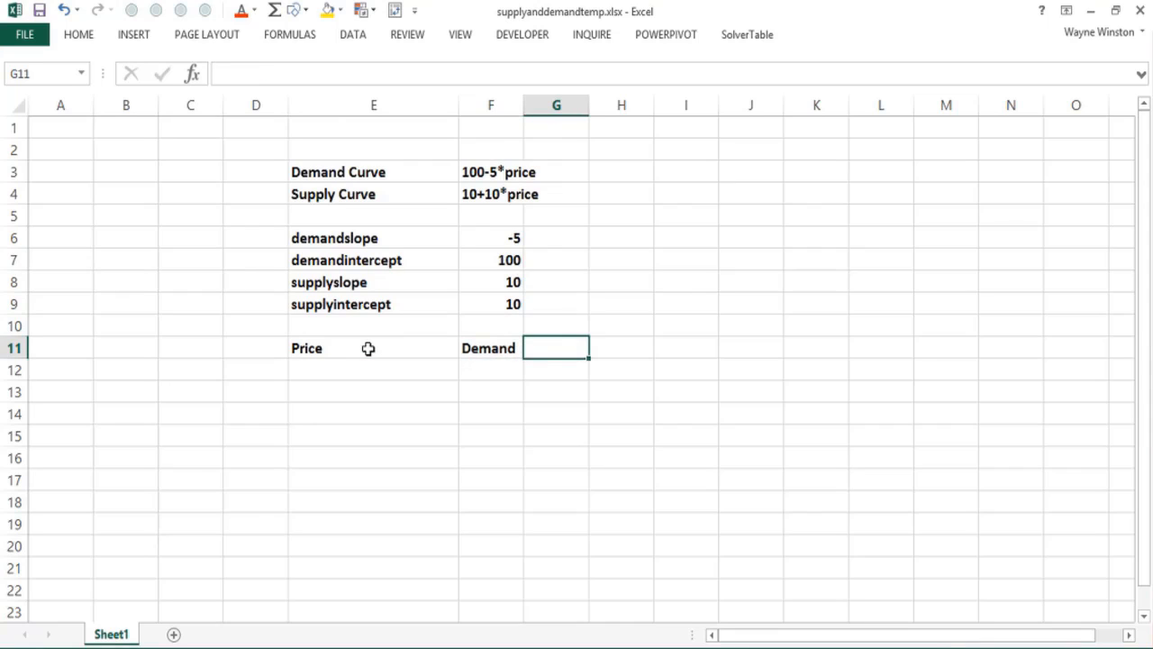
{"action": "type", "text": "Supoply"}
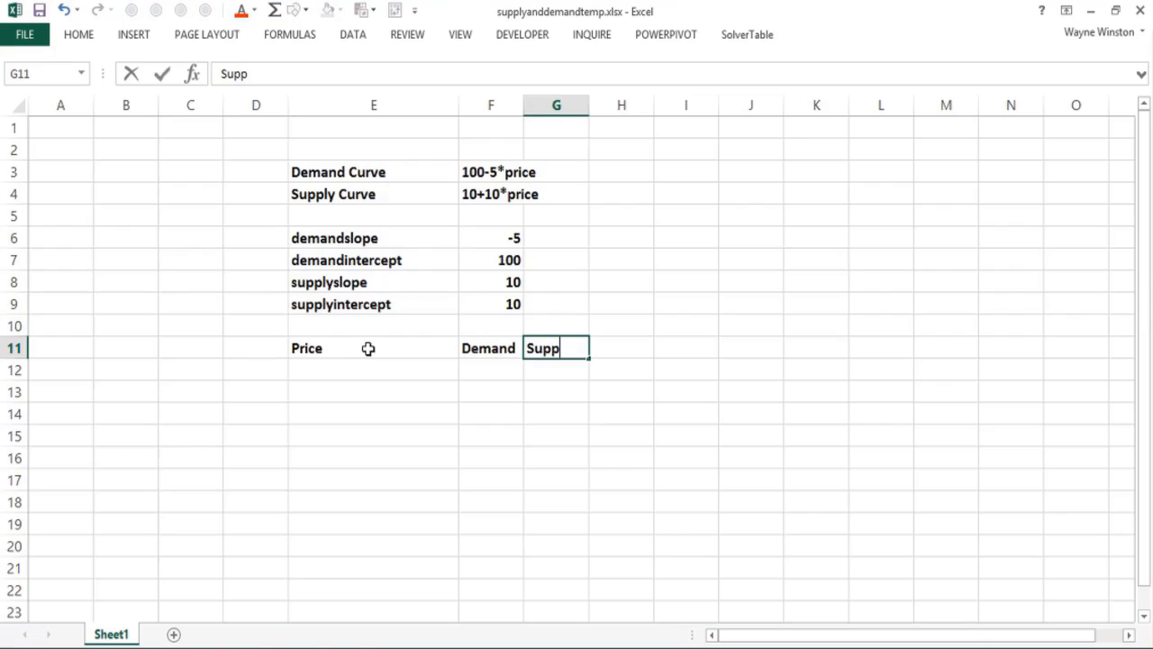
{"action": "key", "text": "Return"}
Step: Enter 1 and 2 below the Price heading and extend the number series down to E31
{"action": "key", "text": "Left"}
{"action": "key", "text": "Left"}
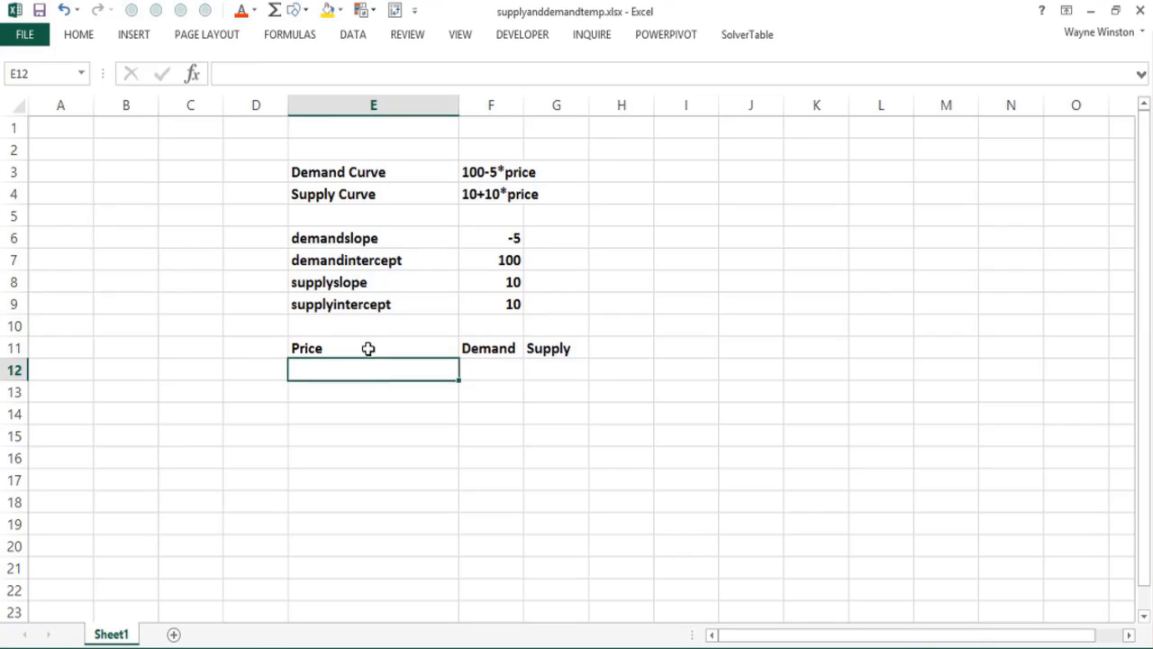
{"action": "type", "text": "1"}
{"action": "key", "text": "Return"}
{"action": "type", "text": "2"}
{"action": "key", "text": "Return"}
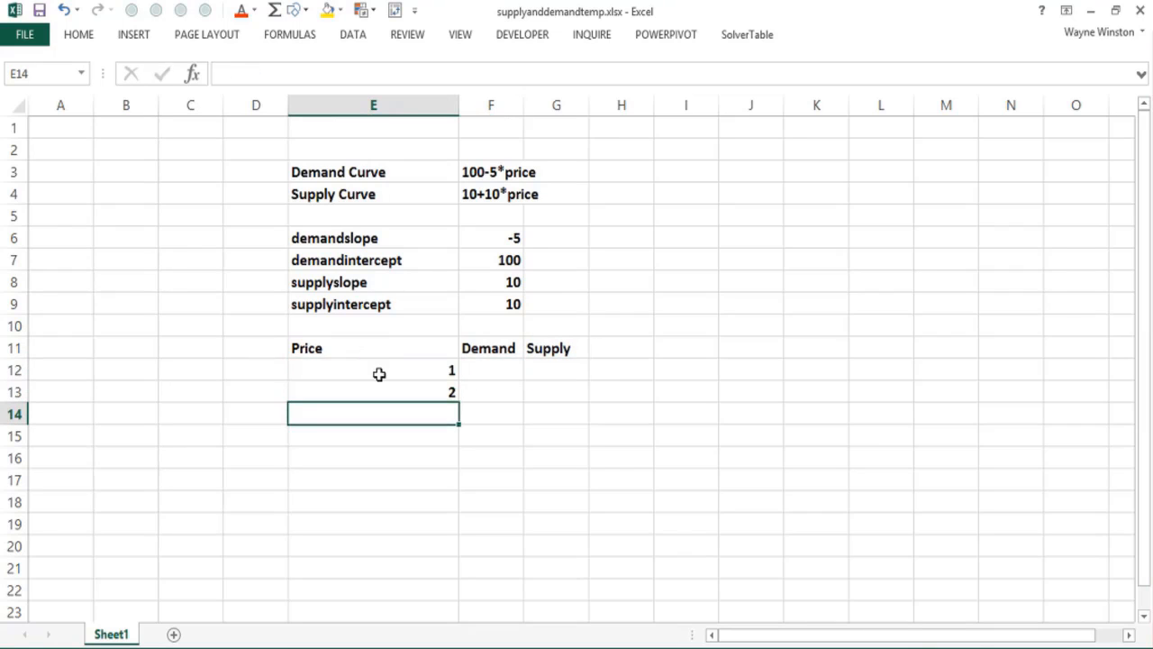
{"action": "left_click_drag", "start_coordinate": [379, 374], "coordinate": [391, 394]}
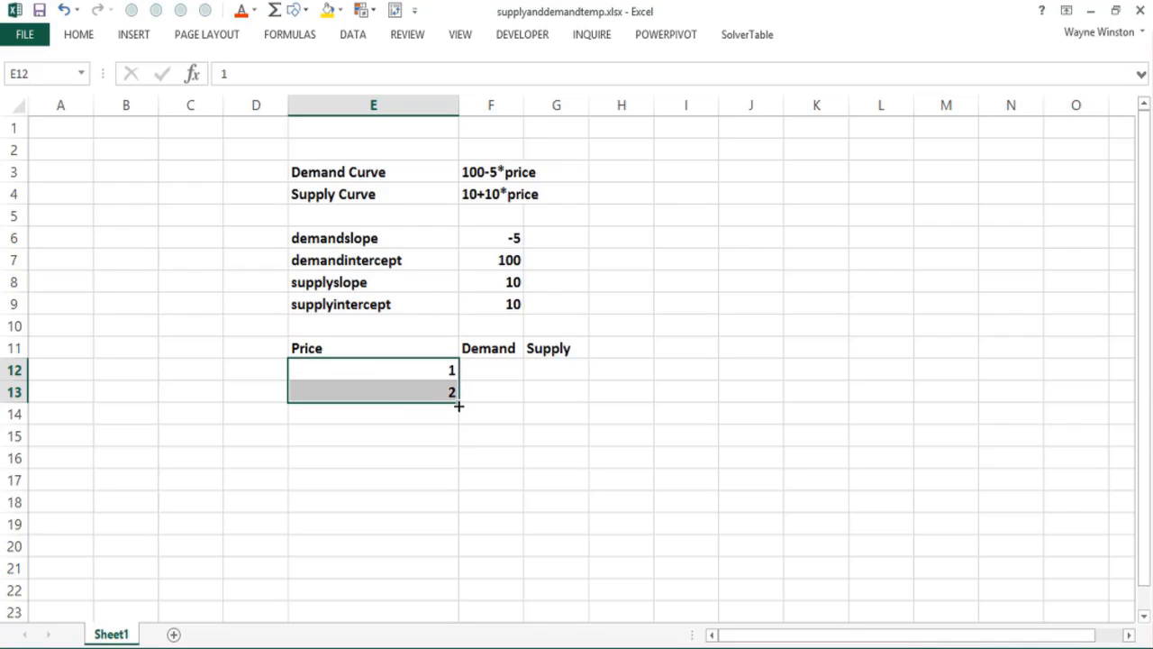
{"action": "left_click_drag", "start_coordinate": [459, 406], "coordinate": [417, 558]}
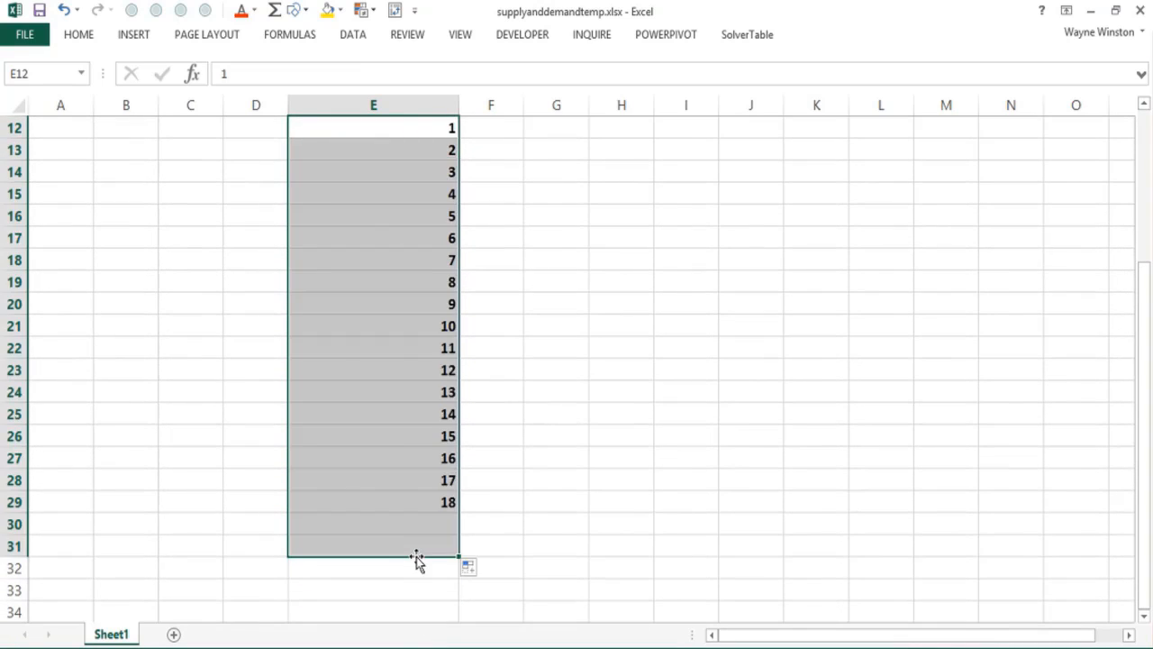
{"action": "key", "text": "shift+BackSpace"}
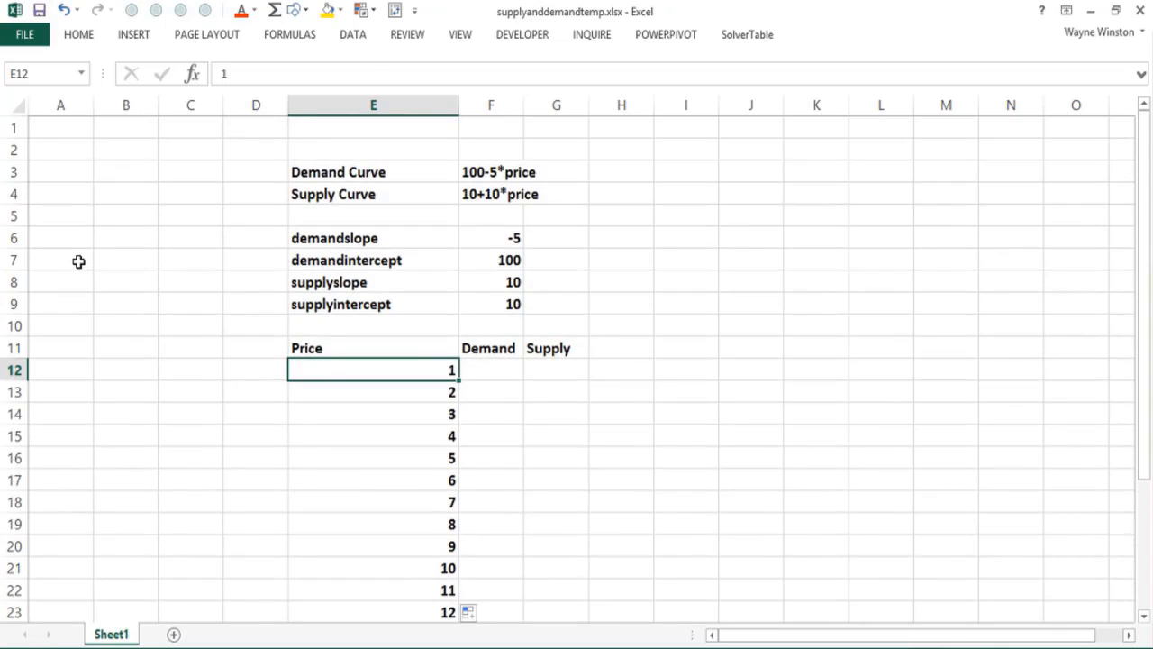
Step: Enter Monday in A7 and Tuesday in A8, and extend the weekday series down to Sunday in A13
{"action": "left_click", "coordinate": [79, 261]}
{"action": "type", "text": "Monday"}
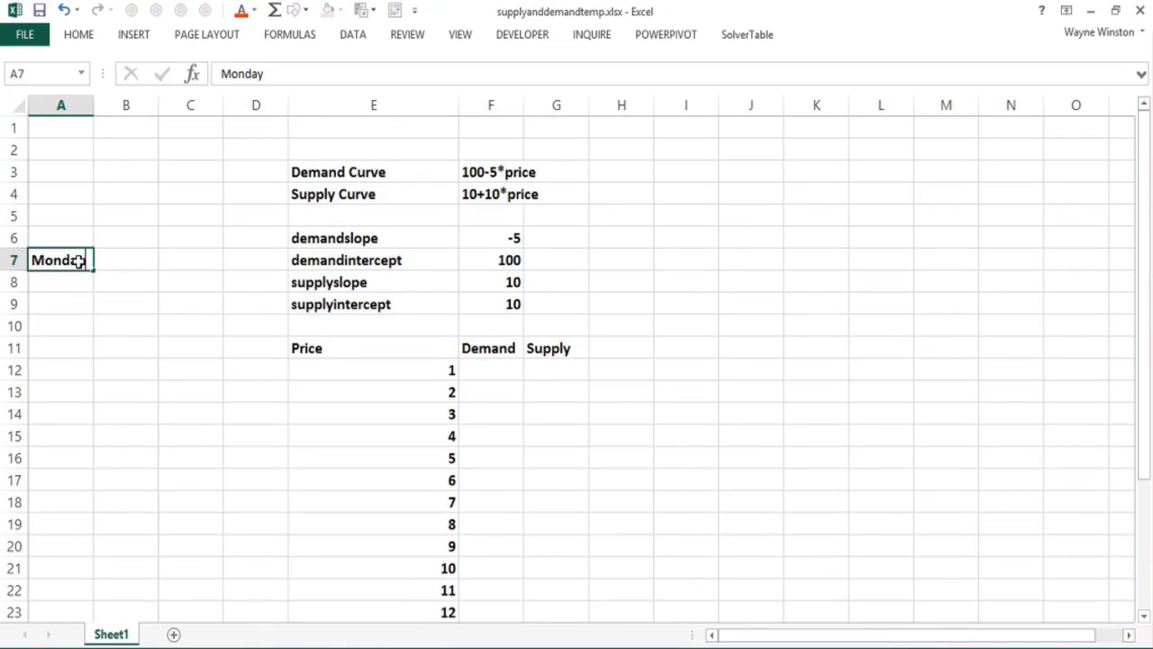
{"action": "key", "text": "Return"}
{"action": "type", "text": "Tuesdsy"}
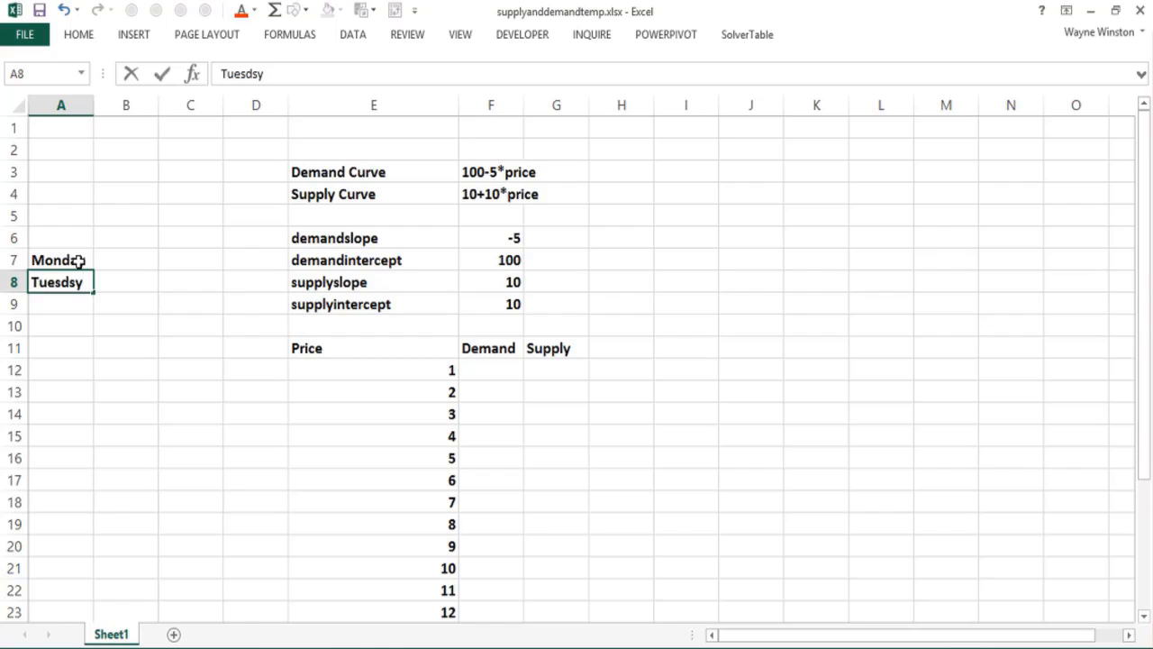
{"action": "key", "text": "Return"}
{"action": "key", "text": "Up"}
{"action": "key", "text": "F2"}
{"action": "key", "text": "BackSpace"}
{"action": "key", "text": "BackSpace"}
{"action": "key", "text": "BackSpace"}
{"action": "key", "text": "BackSpace"}
{"action": "key", "text": "BackSpace"}
{"action": "type", "text": "esday"}
{"action": "key", "text": "Return"}
{"action": "left_click_drag", "start_coordinate": [79, 261], "coordinate": [54, 393]}
{"action": "left_click", "coordinate": [137, 200]}
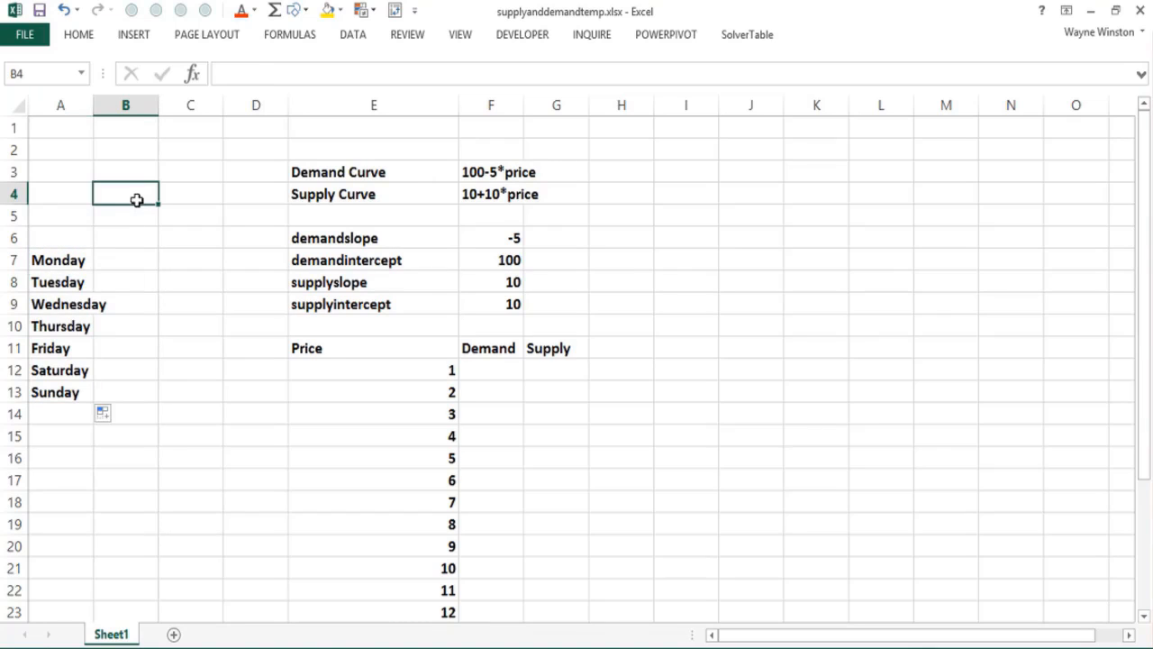
Step: Enter the dates 1/1/2017 in B4 and 2/1/2017 in B5, and extend the monthly series down to B8
{"action": "type", "text": "1/1/2017"}
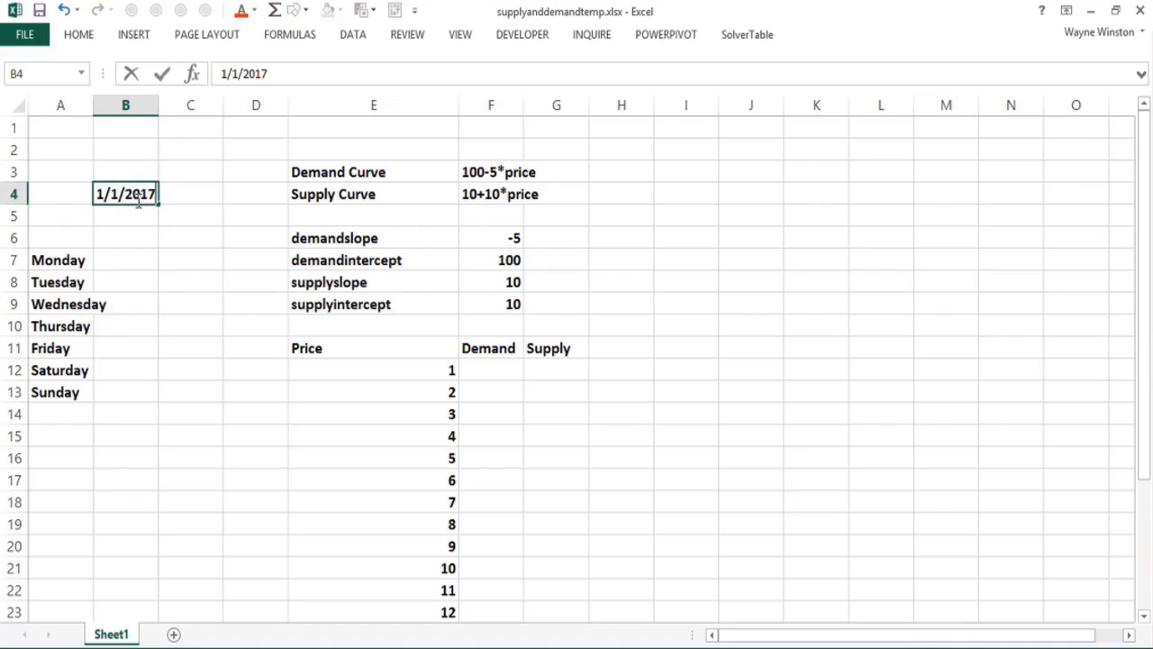
{"action": "key", "text": "Return"}
{"action": "type", "text": "2/1/201"}
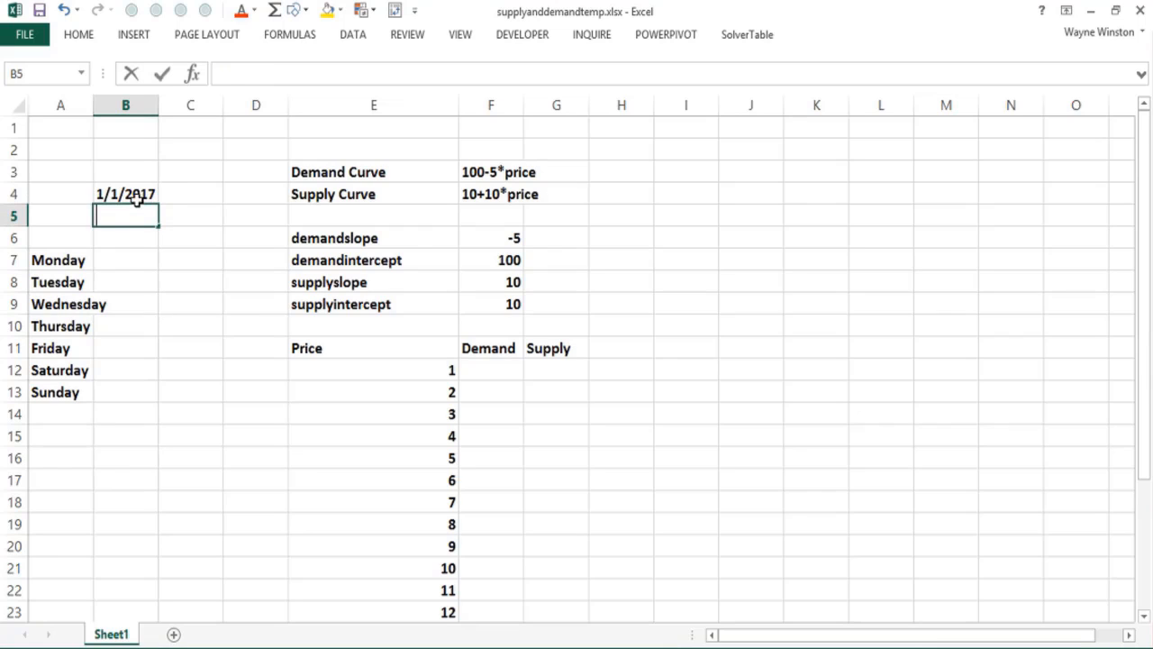
{"action": "type", "text": "7"}
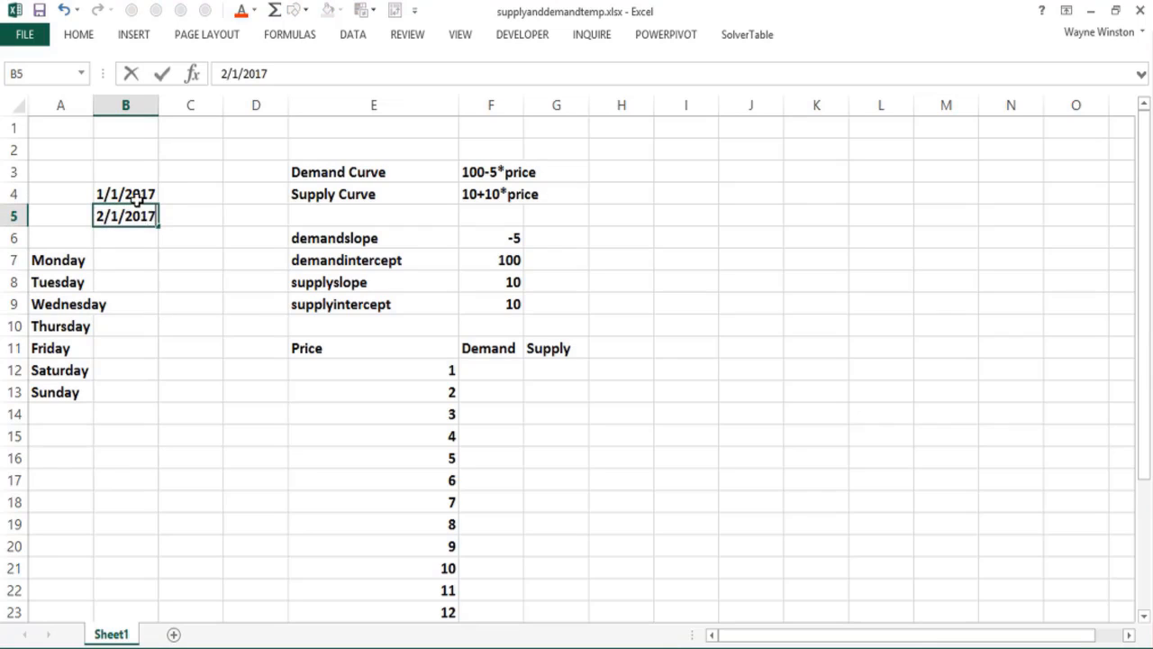
{"action": "key", "text": "Return"}
{"action": "left_click_drag", "start_coordinate": [136, 197], "coordinate": [157, 290]}
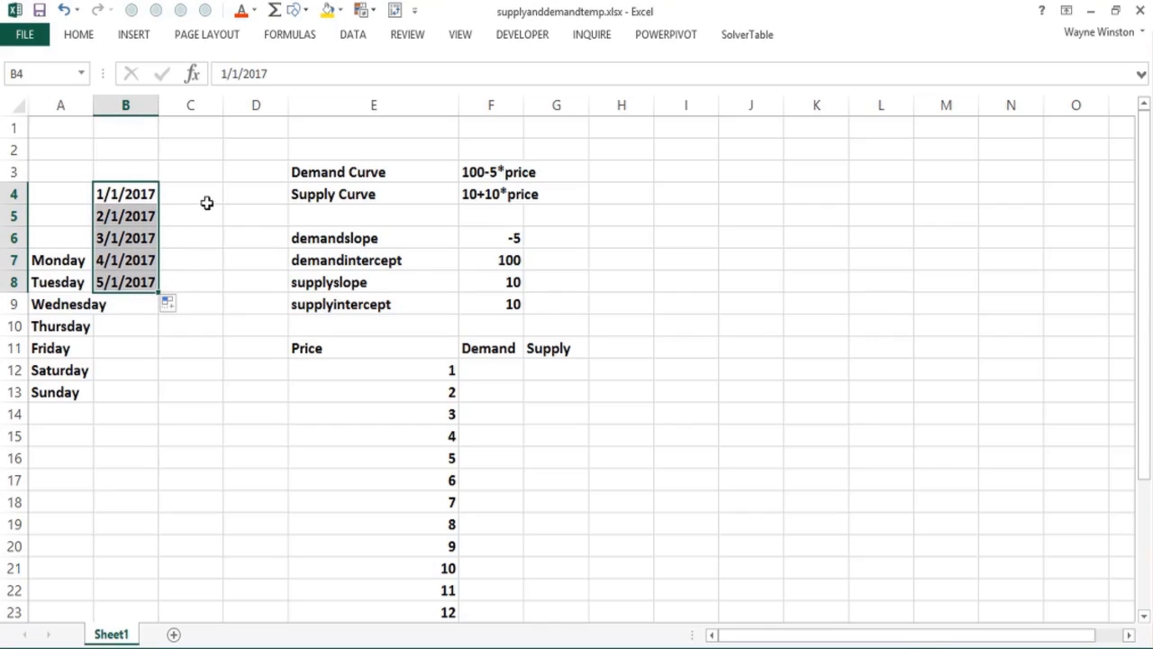
Step: Enter 50 in C2 and 100 in C3, and extend the number series down to C7
{"action": "left_click", "coordinate": [212, 153]}
{"action": "type", "text": "50"}
{"action": "key", "text": "Return"}
{"action": "type", "text": "100"}
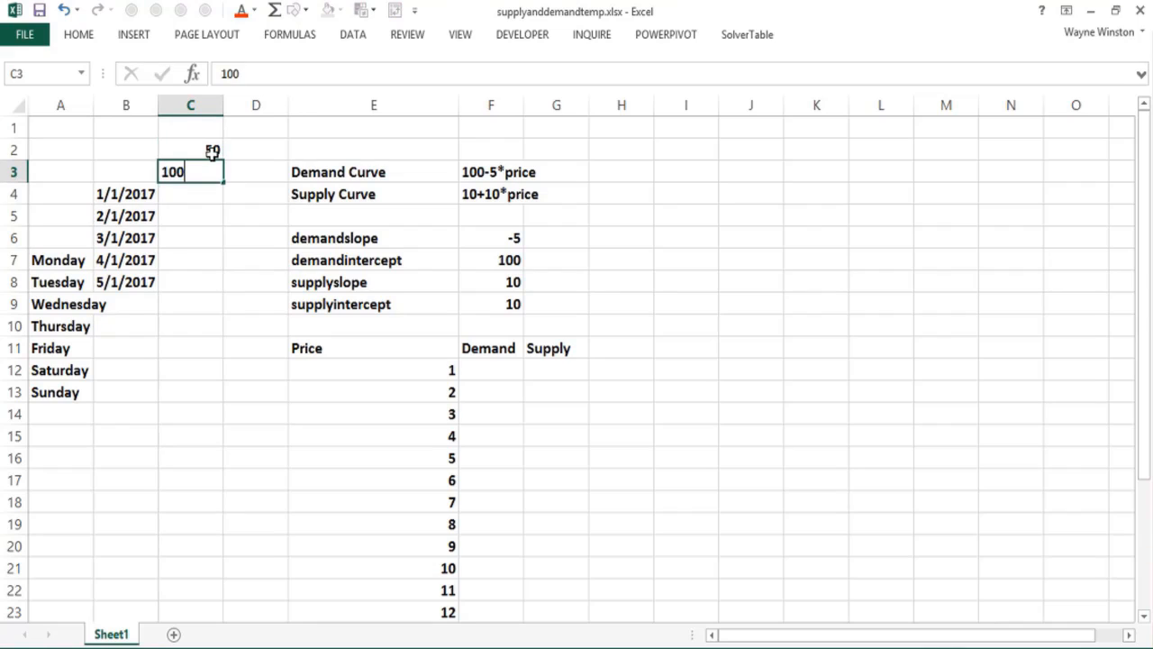
{"action": "key", "text": "Return"}
{"action": "left_click_drag", "start_coordinate": [212, 153], "coordinate": [211, 273]}
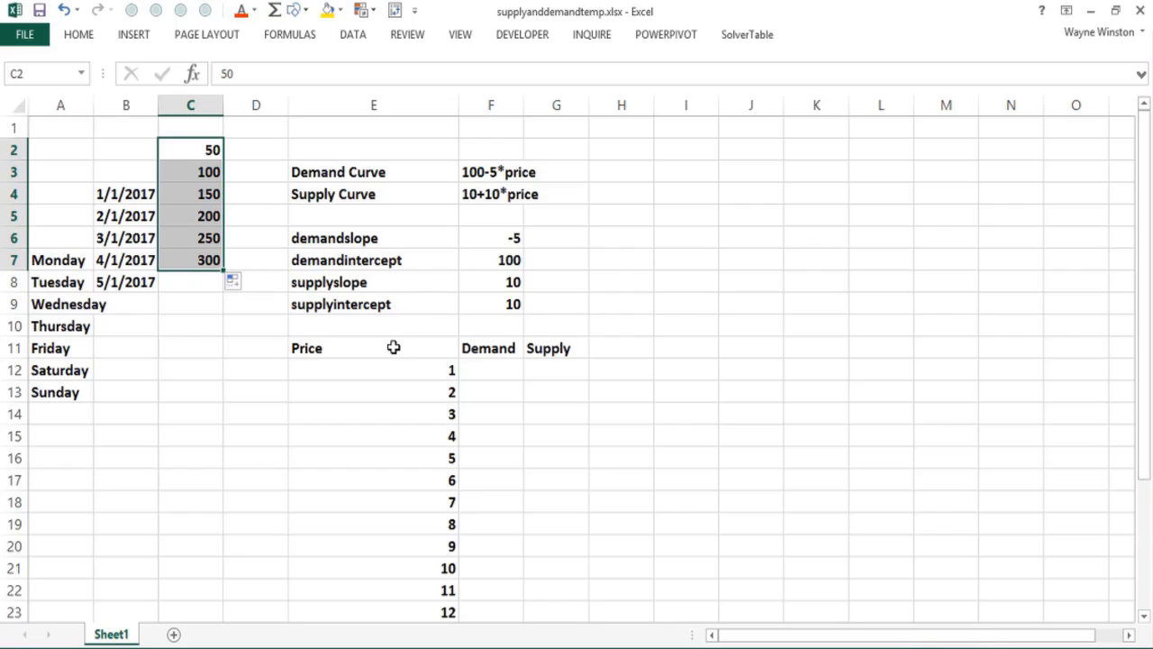
Step: Enter the demand formula =$F$7+$F$6*E12 in F12, with absolute references to the demand intercept and slope
{"action": "left_click", "coordinate": [487, 366]}
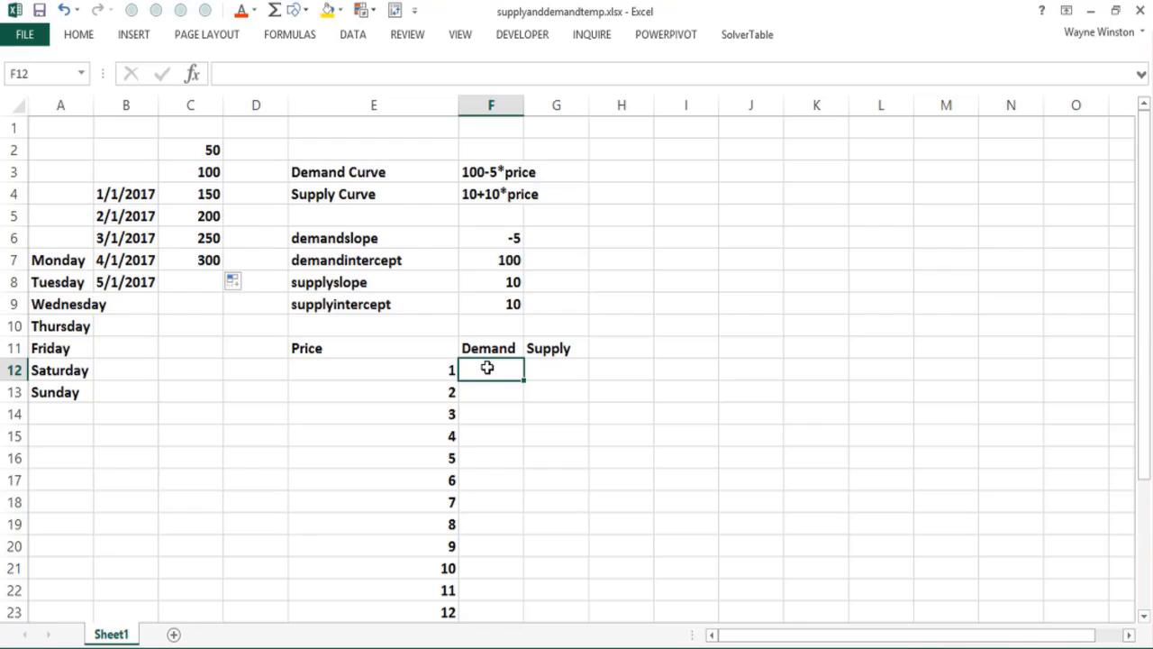
{"action": "type", "text": "="}
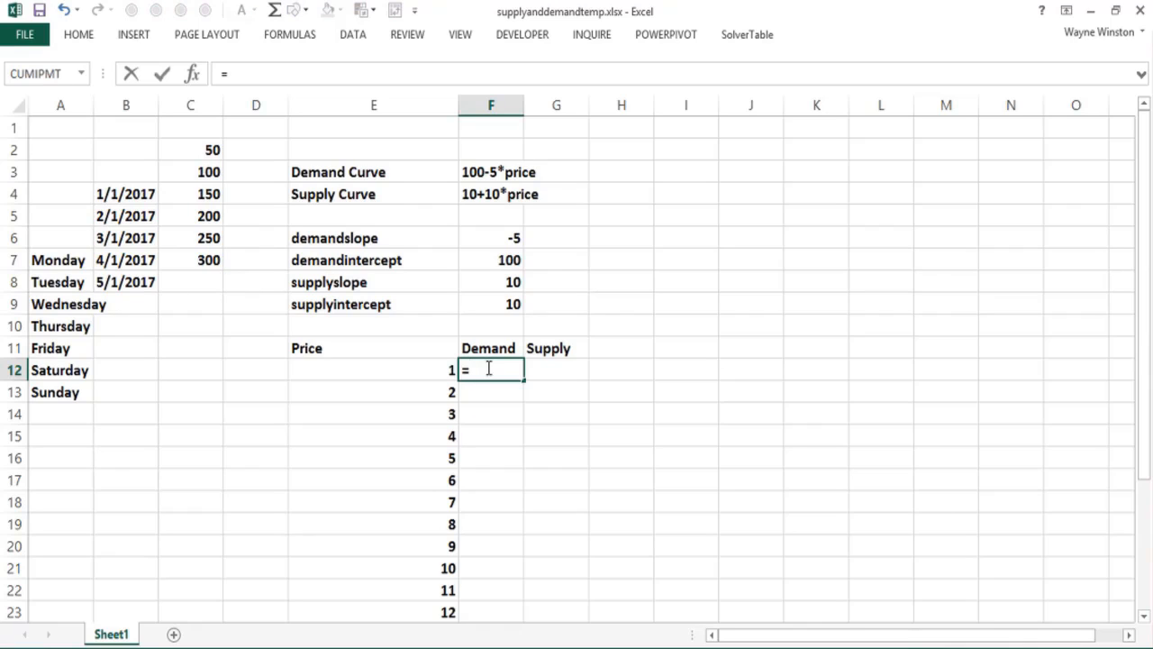
{"action": "left_click", "coordinate": [481, 259]}
{"action": "key", "text": "F4"}
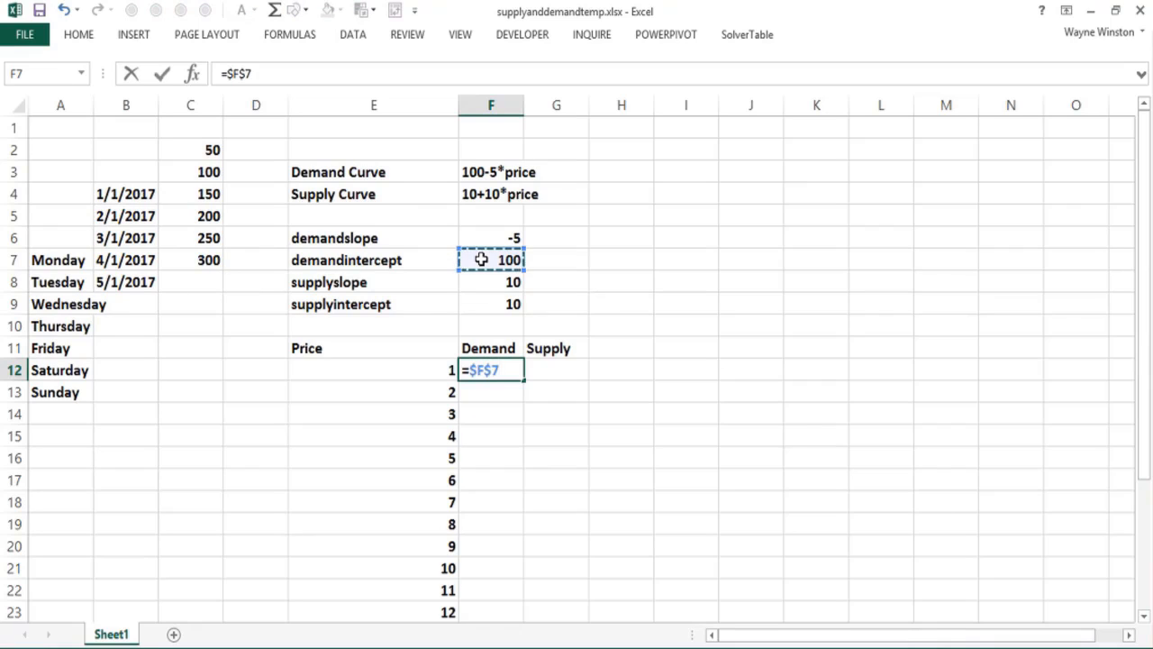
{"action": "type", "text": "+"}
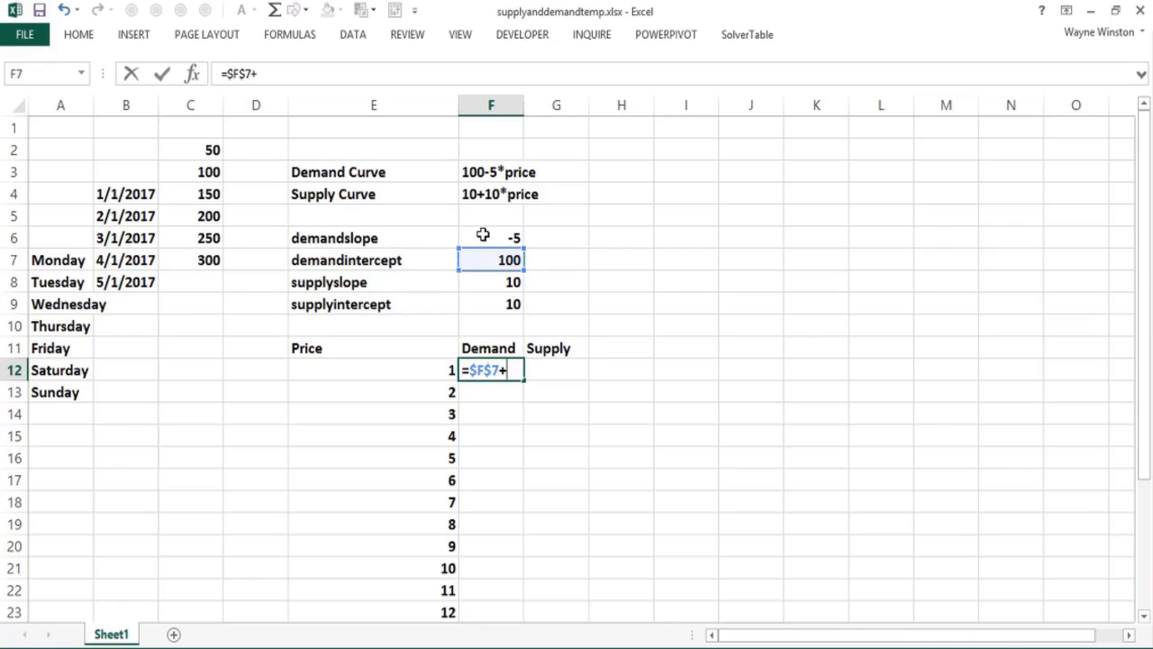
{"action": "left_click", "coordinate": [483, 235]}
{"action": "key", "text": "F4"}
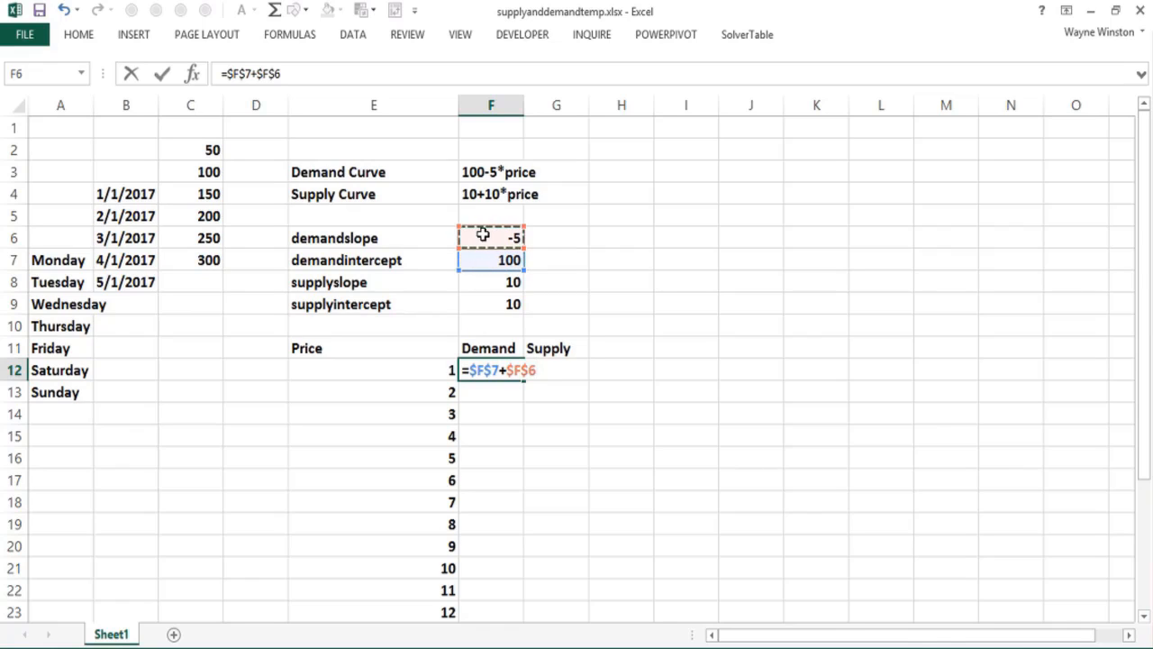
{"action": "type", "text": "*"}
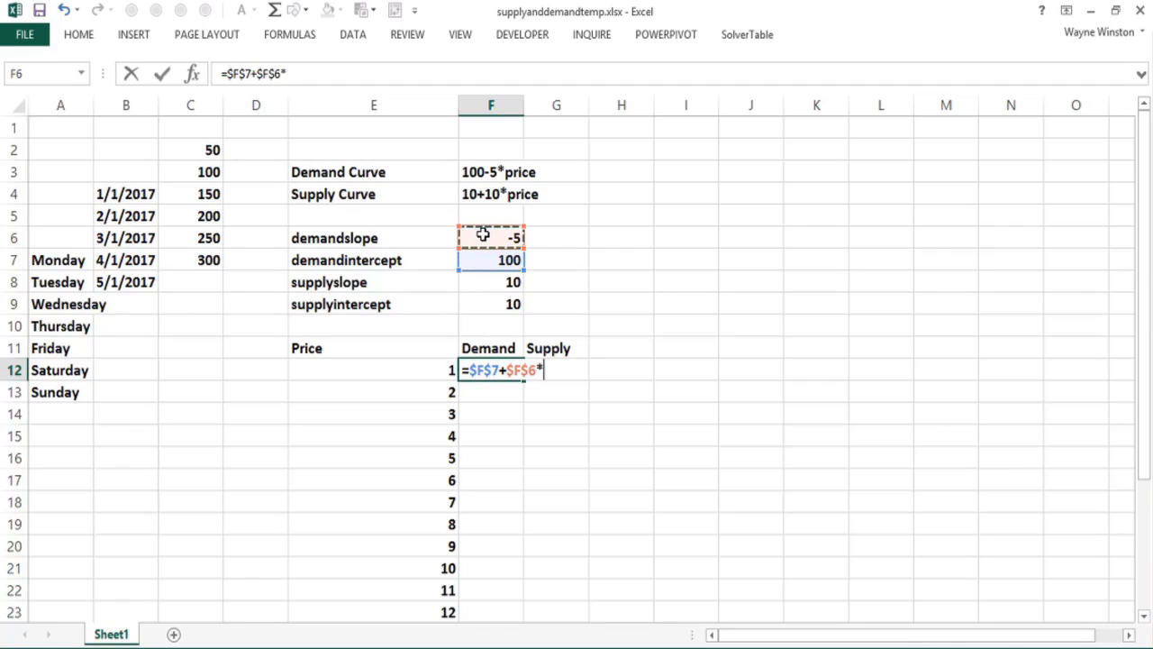
{"action": "left_click", "coordinate": [398, 368]}
{"action": "key", "text": "Return"}
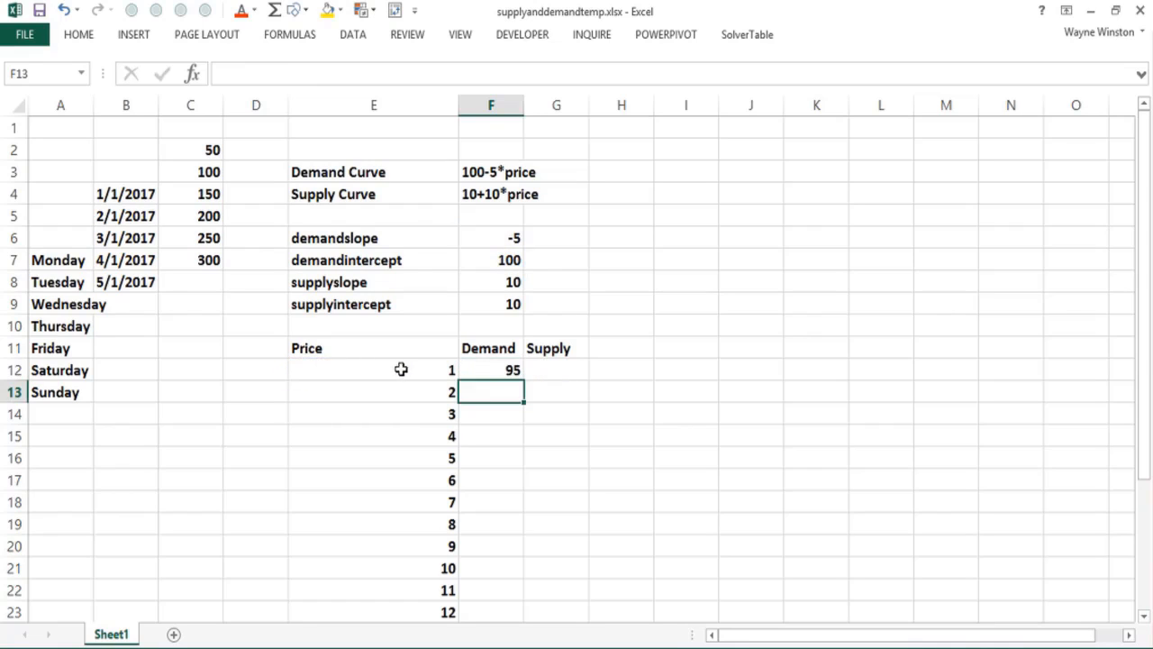
Step: Copy the demand formula from F12 down the column to F31
{"action": "left_click", "coordinate": [509, 369]}
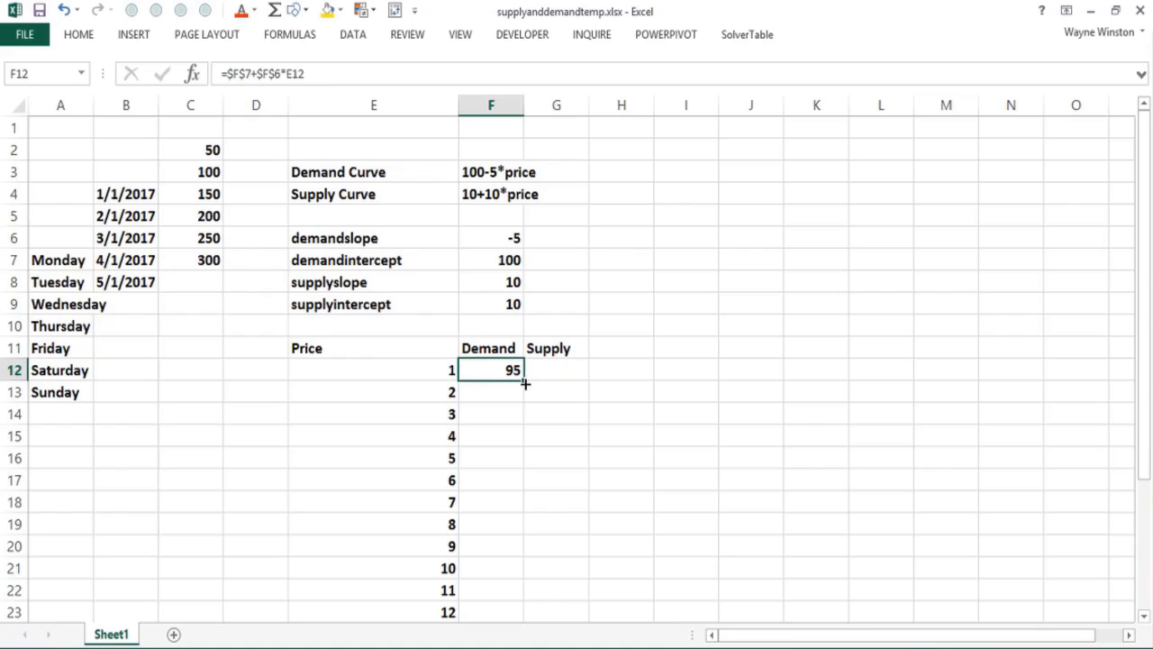
{"action": "double_click", "coordinate": [524, 378]}
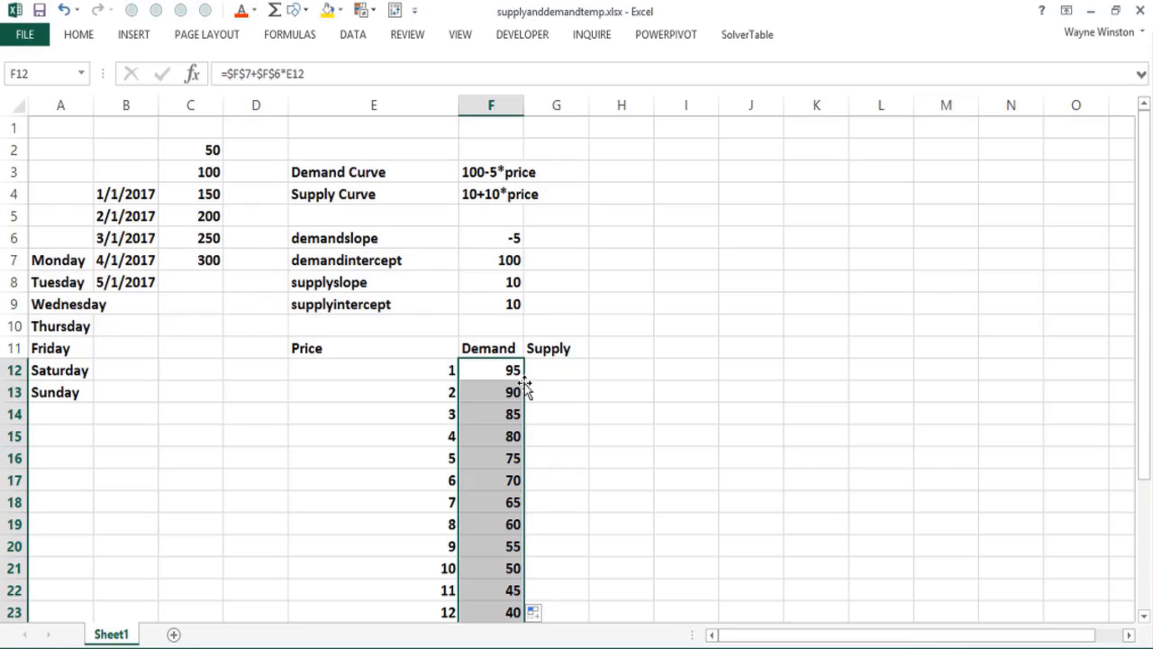
{"action": "key", "text": "Page_Down"}
{"action": "key", "text": "Page_Up"}
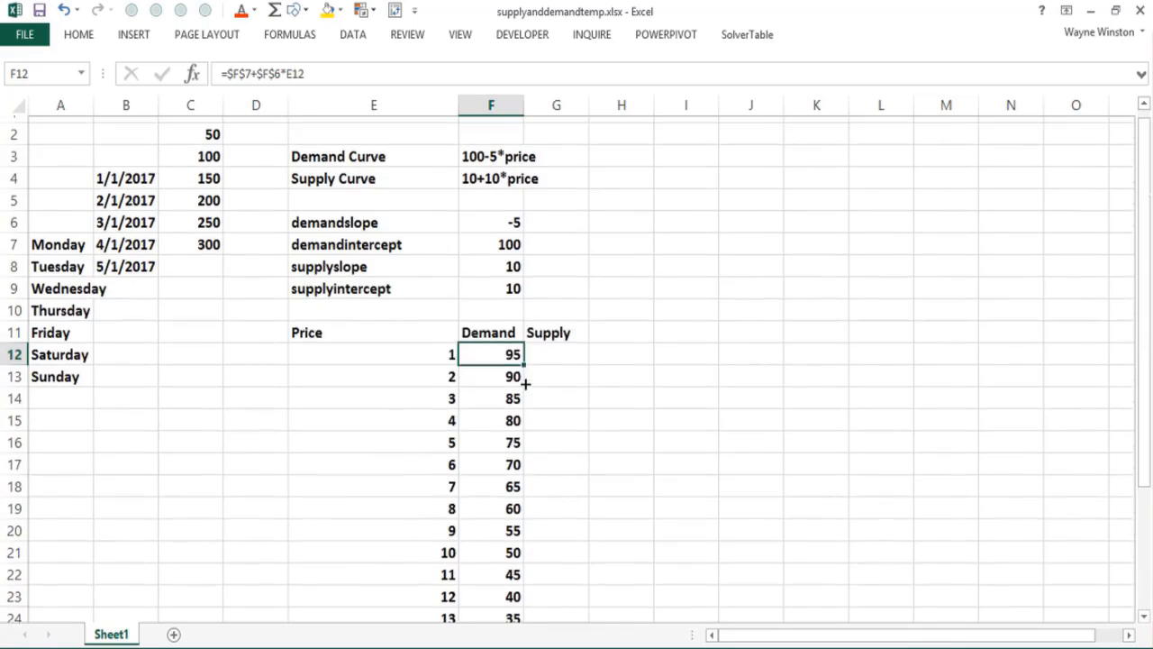
Step: Enter the supply formula =$F$8*E12+$F$9 in G12 and copy it down the column to G31
{"action": "left_click", "coordinate": [554, 371]}
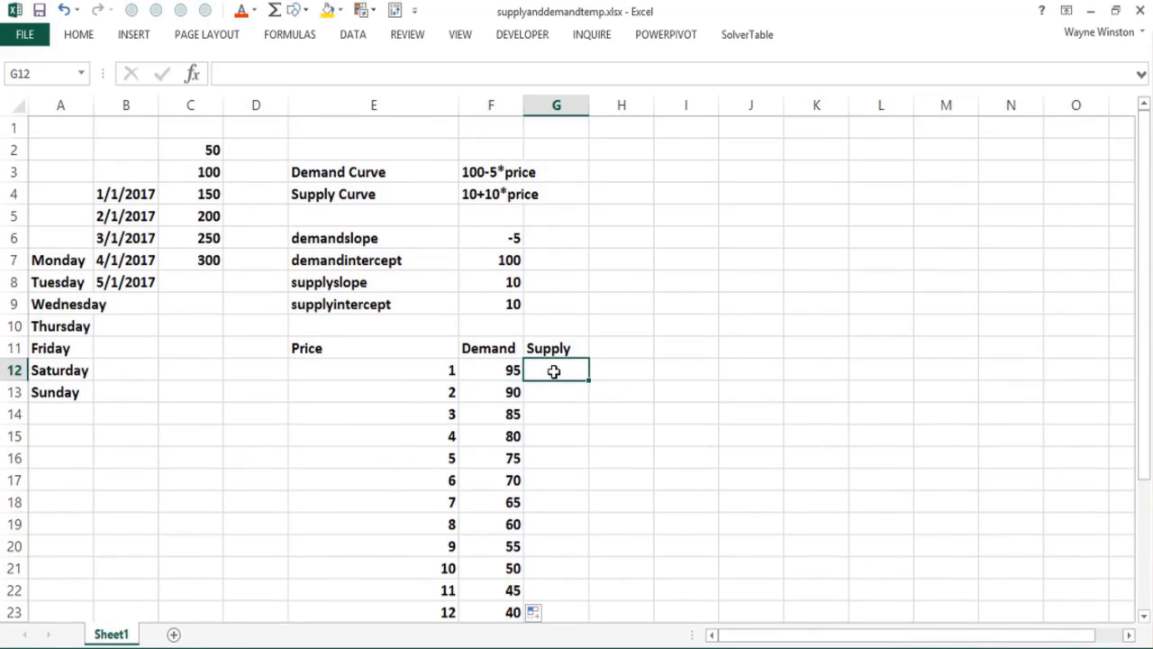
{"action": "key", "text": "Up"}
{"action": "key", "text": "Down"}
{"action": "type", "text": "="}
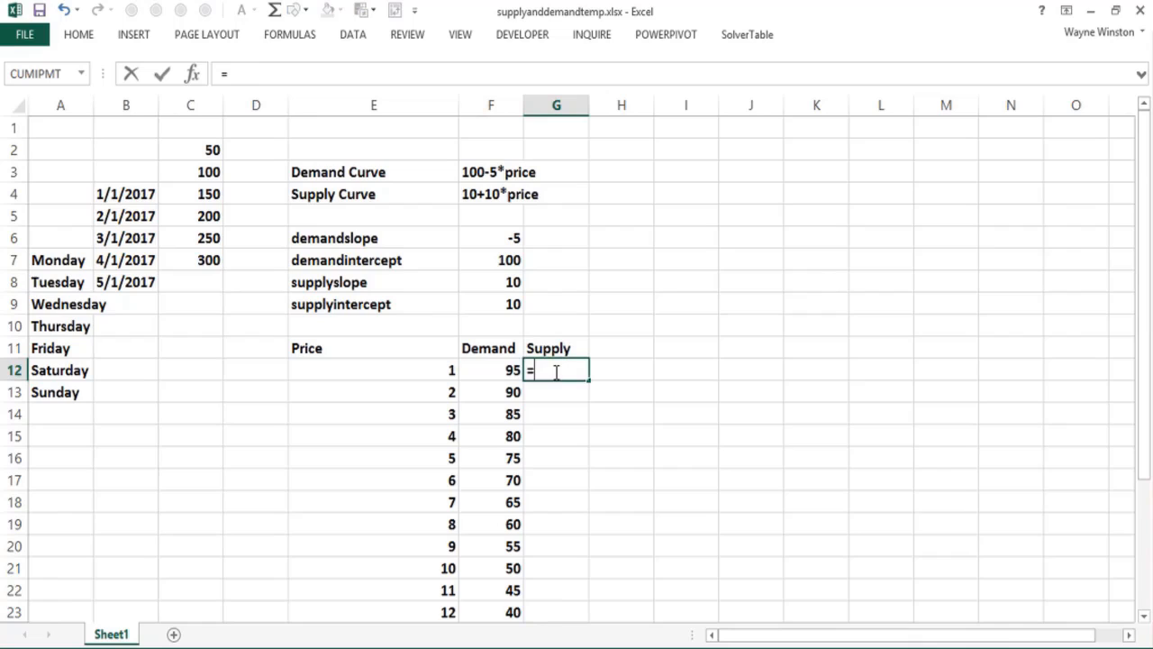
{"action": "left_click", "coordinate": [489, 281]}
{"action": "key", "text": "F4"}
{"action": "type", "text": "*"}
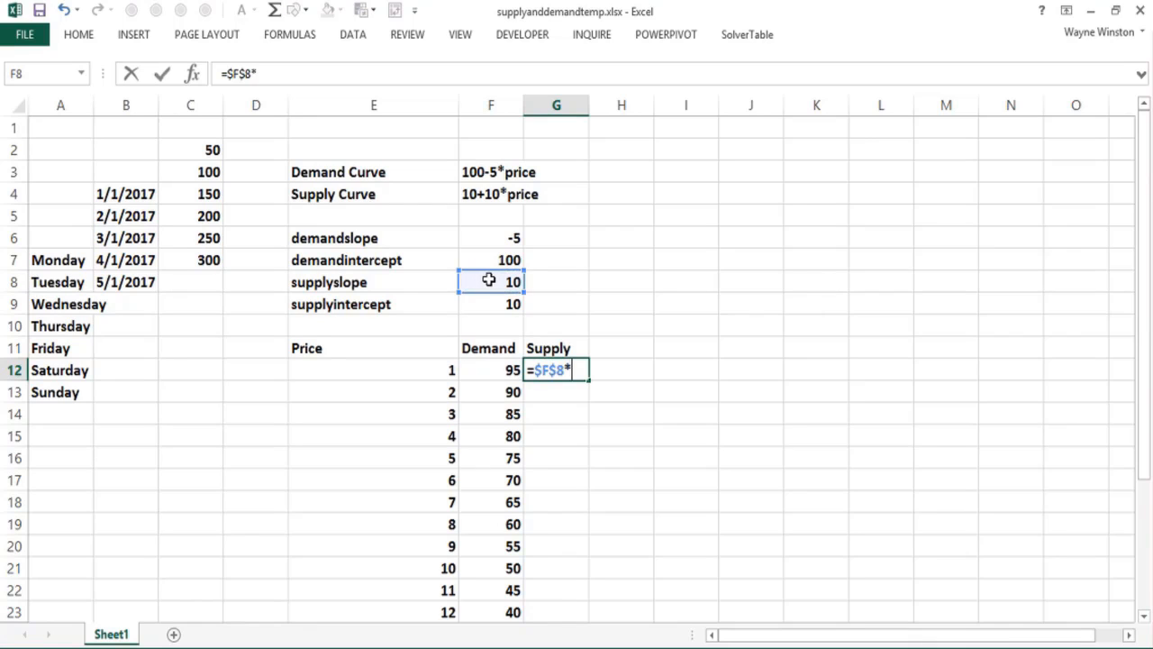
{"action": "left_click", "coordinate": [427, 369]}
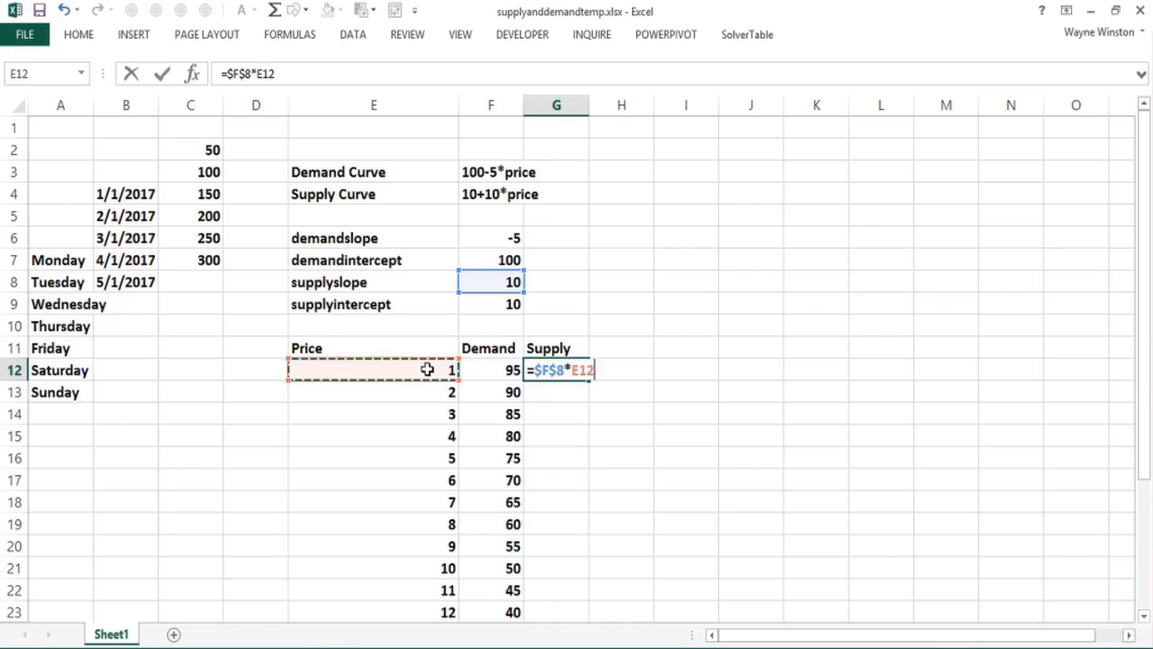
{"action": "type", "text": "+"}
{"action": "left_click", "coordinate": [498, 305]}
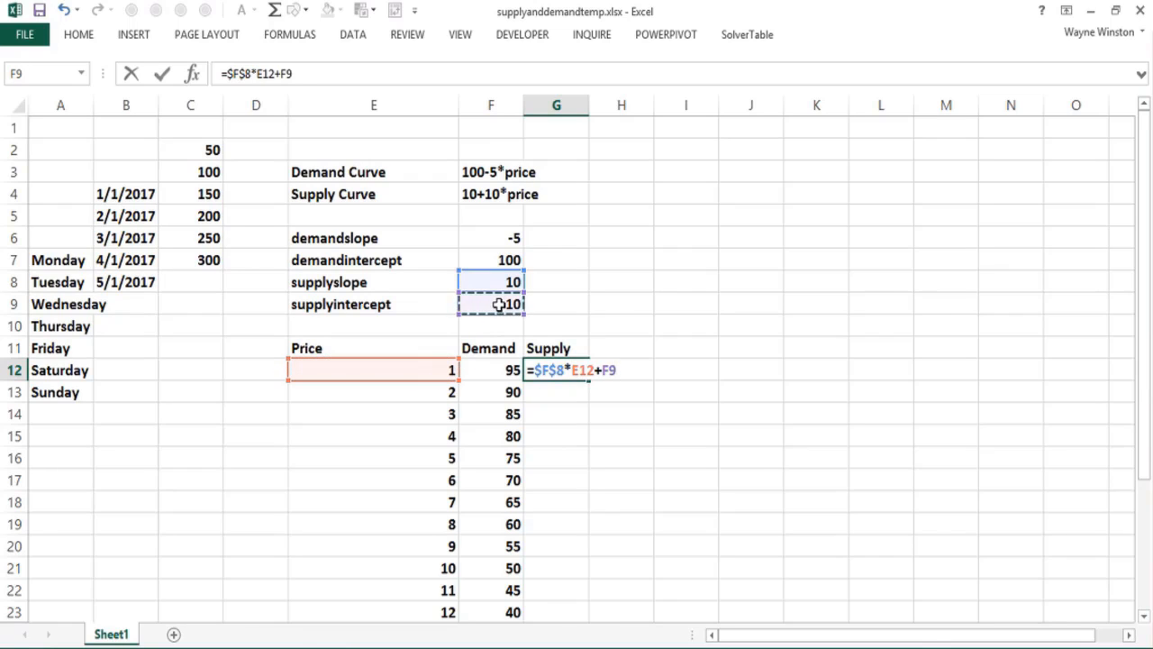
{"action": "key", "text": "F4"}
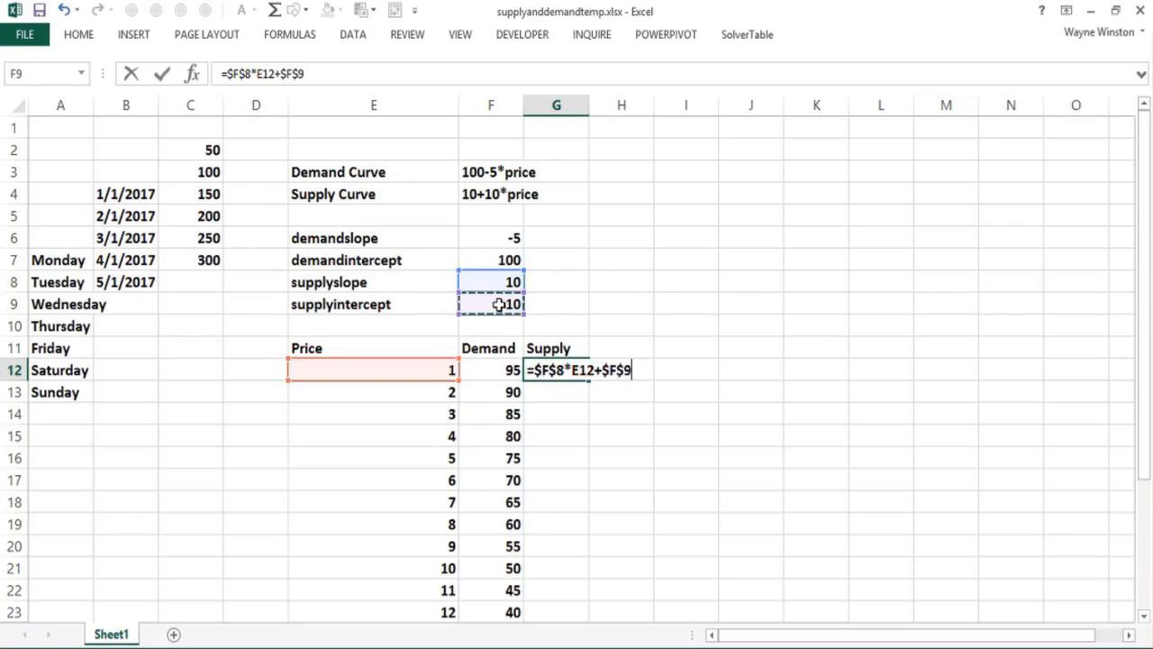
{"action": "key", "text": "Return"}
{"action": "left_click", "coordinate": [575, 369]}
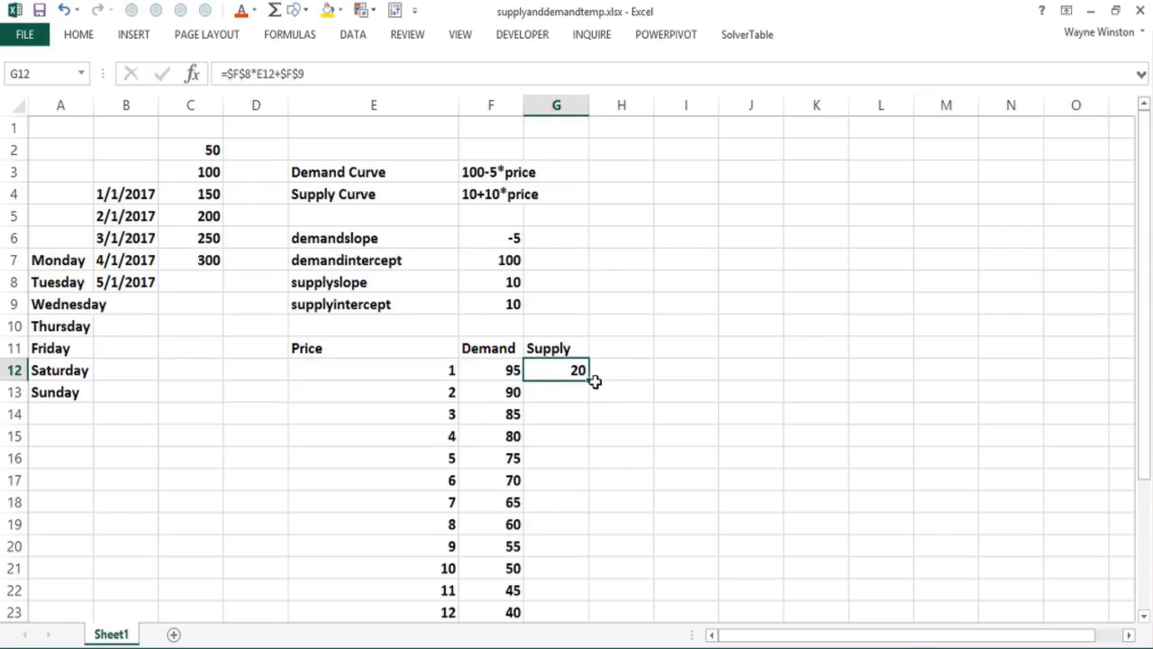
{"action": "double_click", "coordinate": [590, 380]}
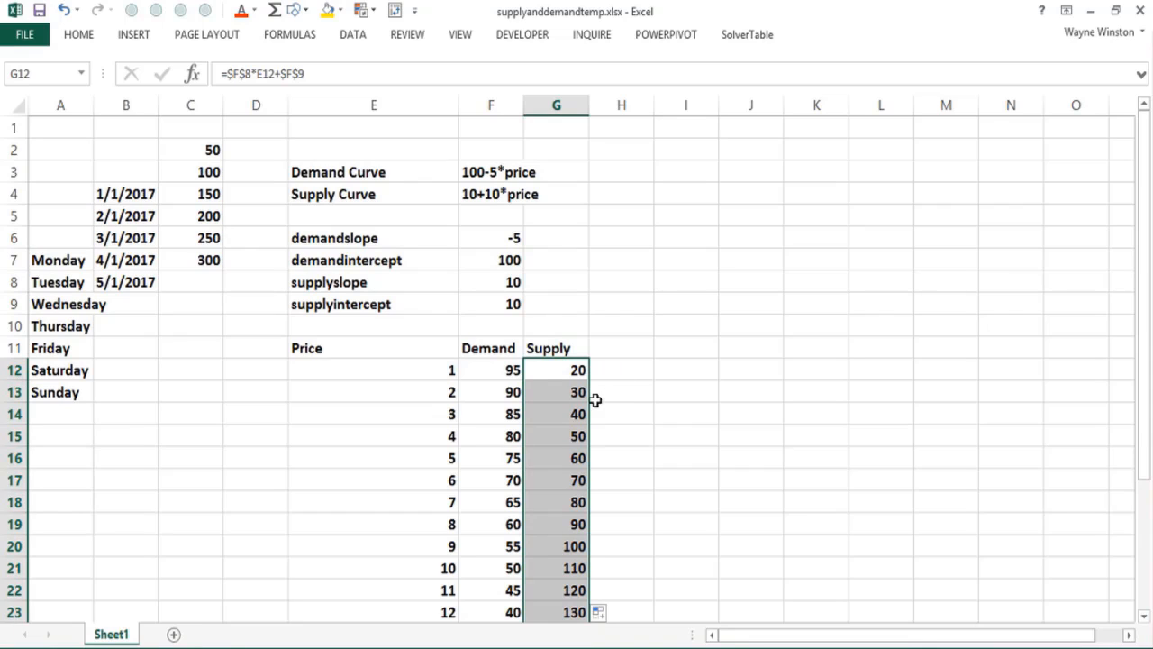
Step: Highlight the demand and supply cells F17:G17 for price 6 with the gold fill colour
{"action": "left_click", "coordinate": [512, 436]}
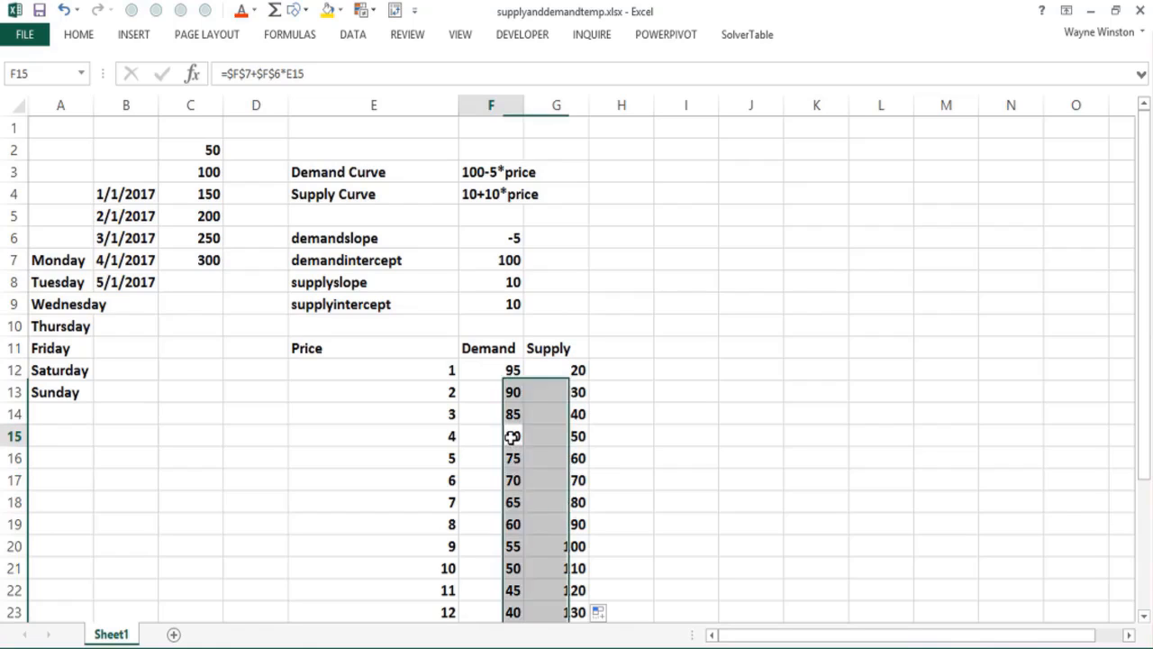
{"action": "left_click_drag", "start_coordinate": [504, 480], "coordinate": [549, 480]}
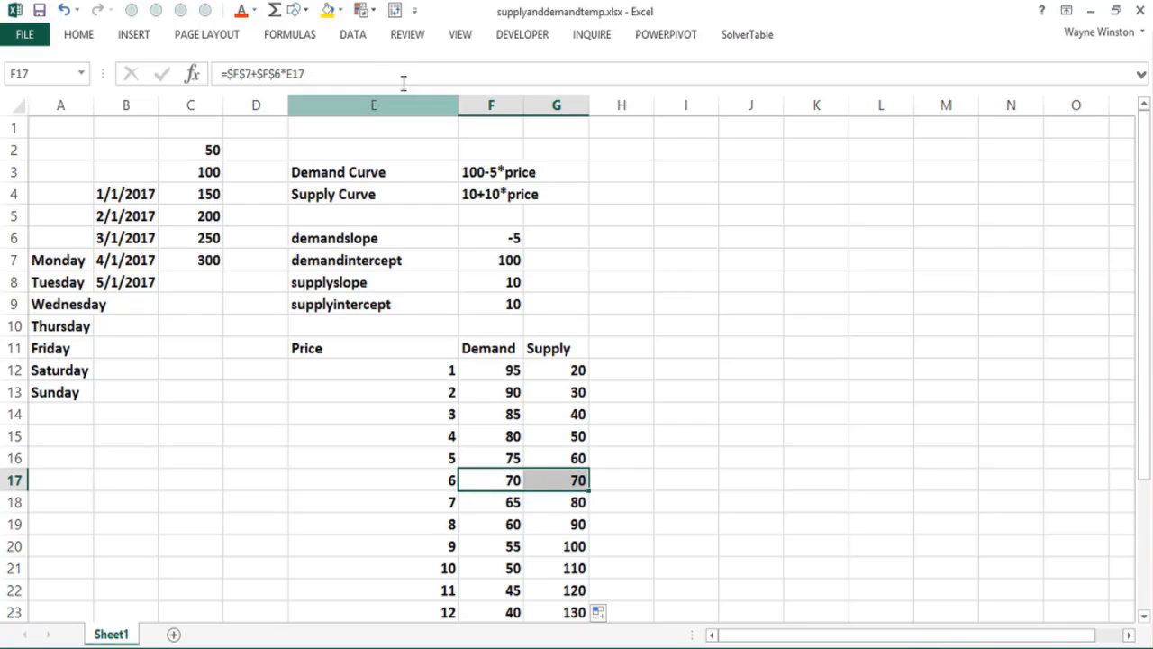
{"action": "left_click", "coordinate": [328, 11]}
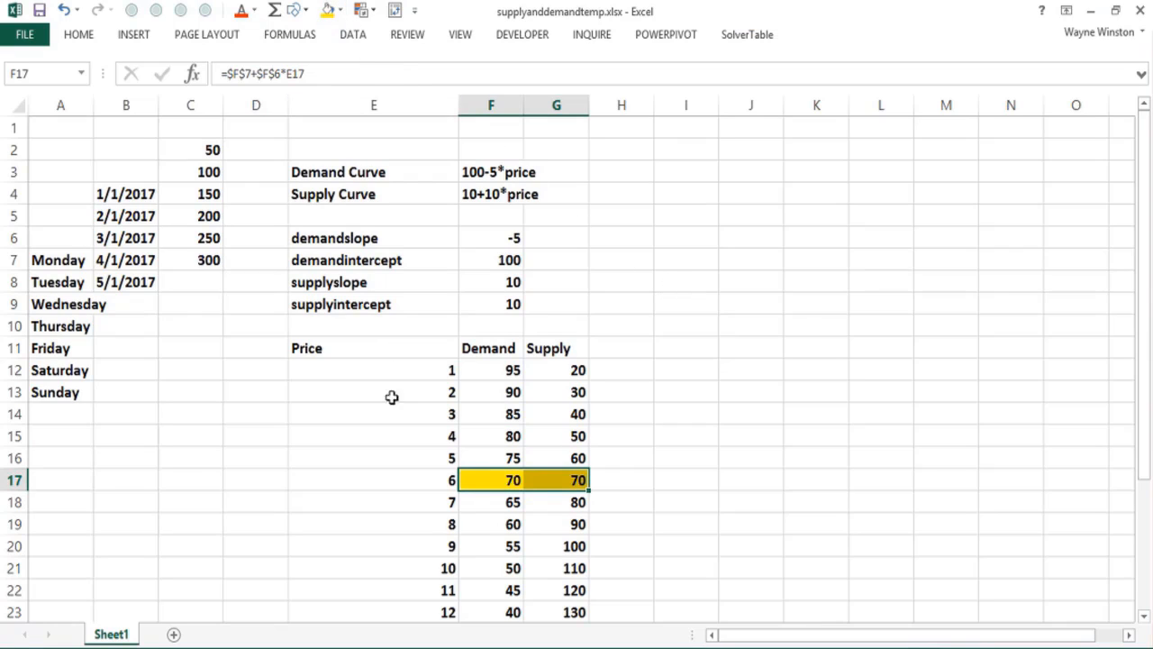
{"action": "left_click", "coordinate": [391, 433]}
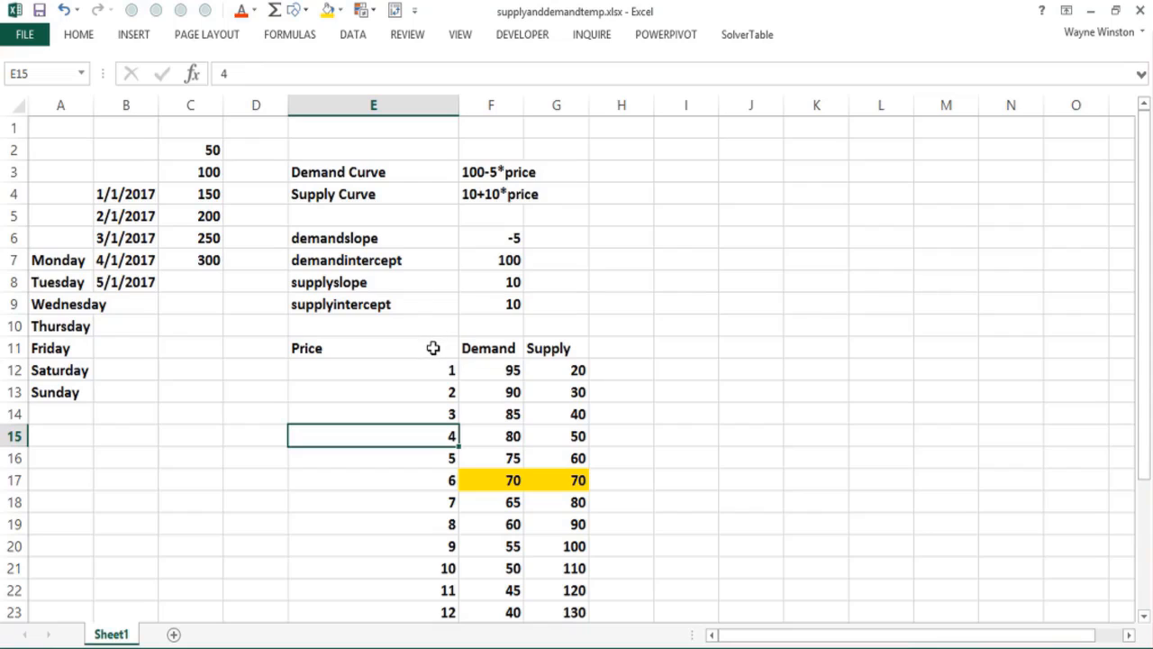
Step: Insert a scatter chart with smooth lines and markers from the price, demand and supply table E11:G31
{"action": "left_click_drag", "start_coordinate": [434, 348], "coordinate": [535, 370]}
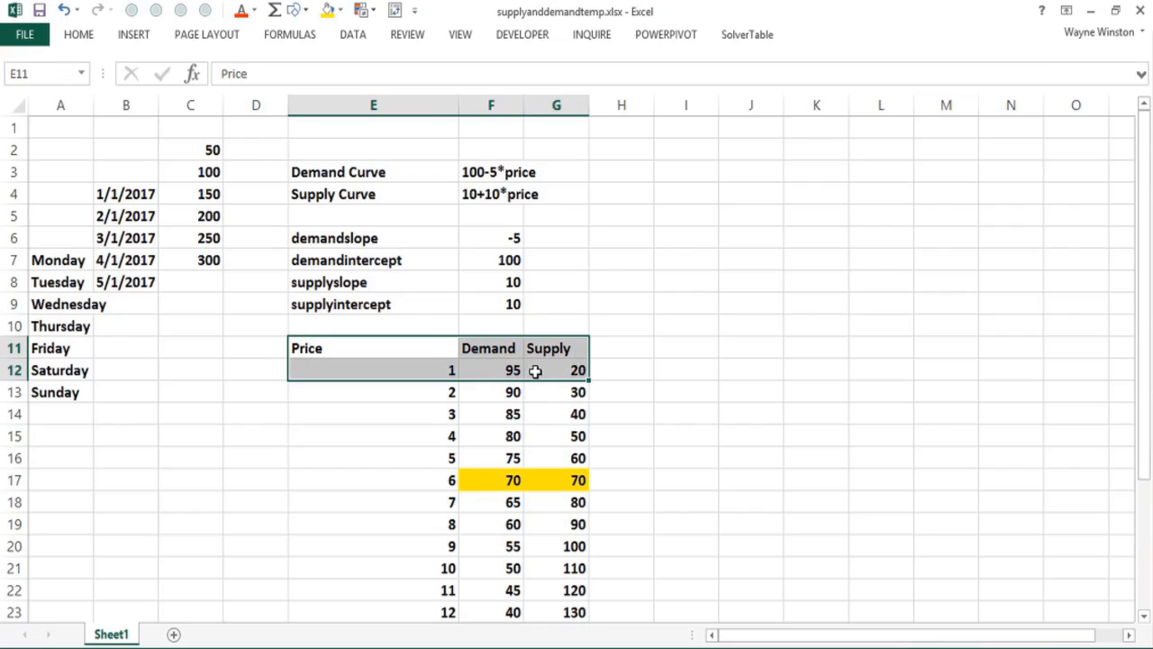
{"action": "key", "text": "ctrl+shift+Down"}
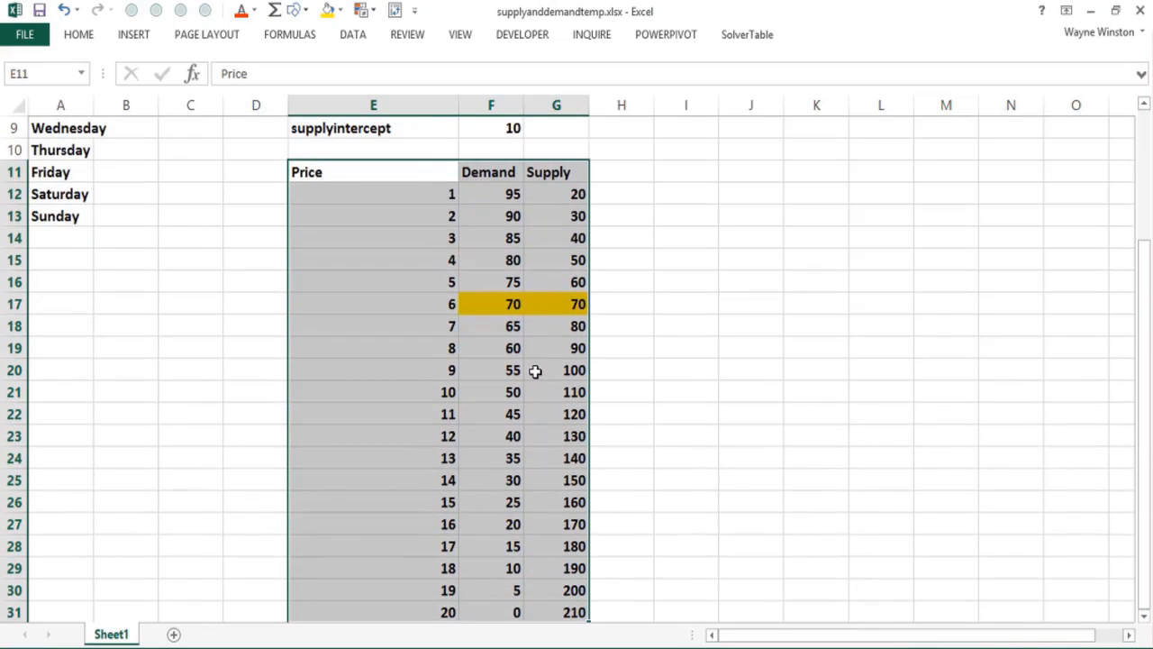
{"action": "key", "text": "Up"}
{"action": "key", "text": "Down"}
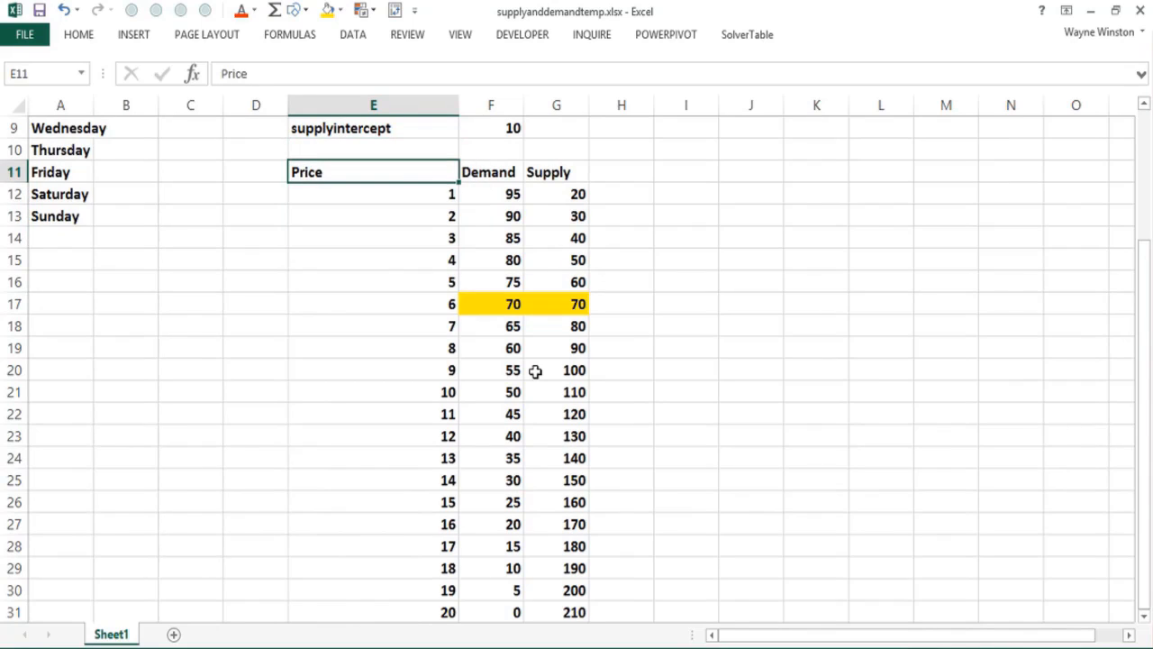
{"action": "key", "text": "ctrl+shift+Right"}
{"action": "key", "text": "ctrl+shift+Down"}
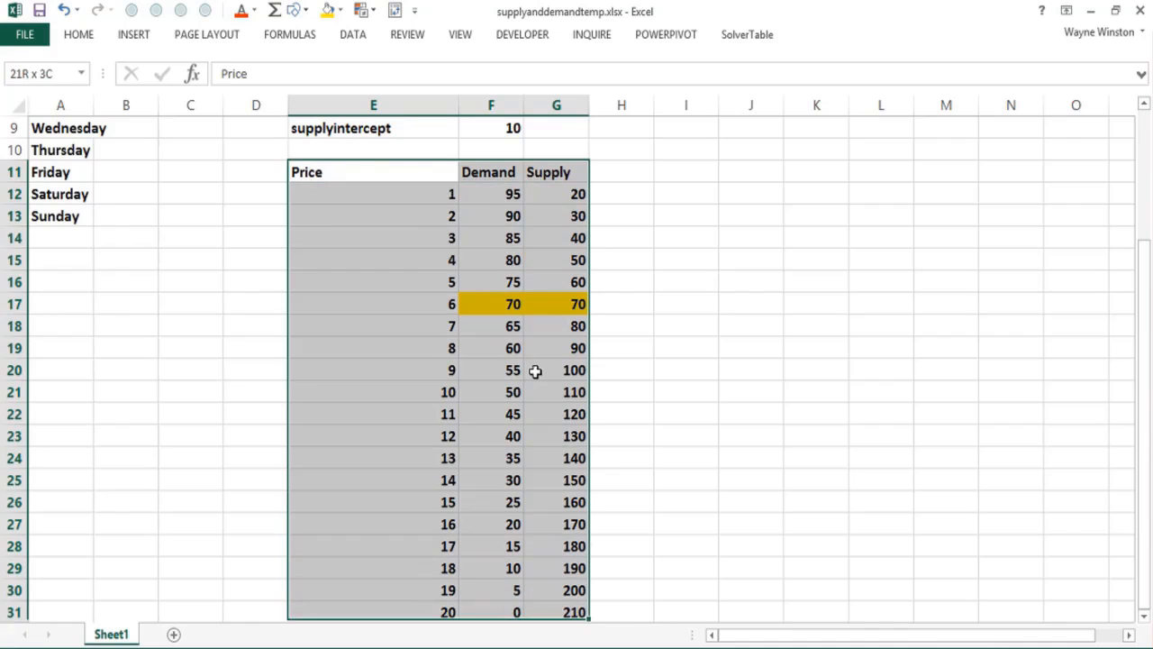
{"action": "left_click", "coordinate": [143, 40]}
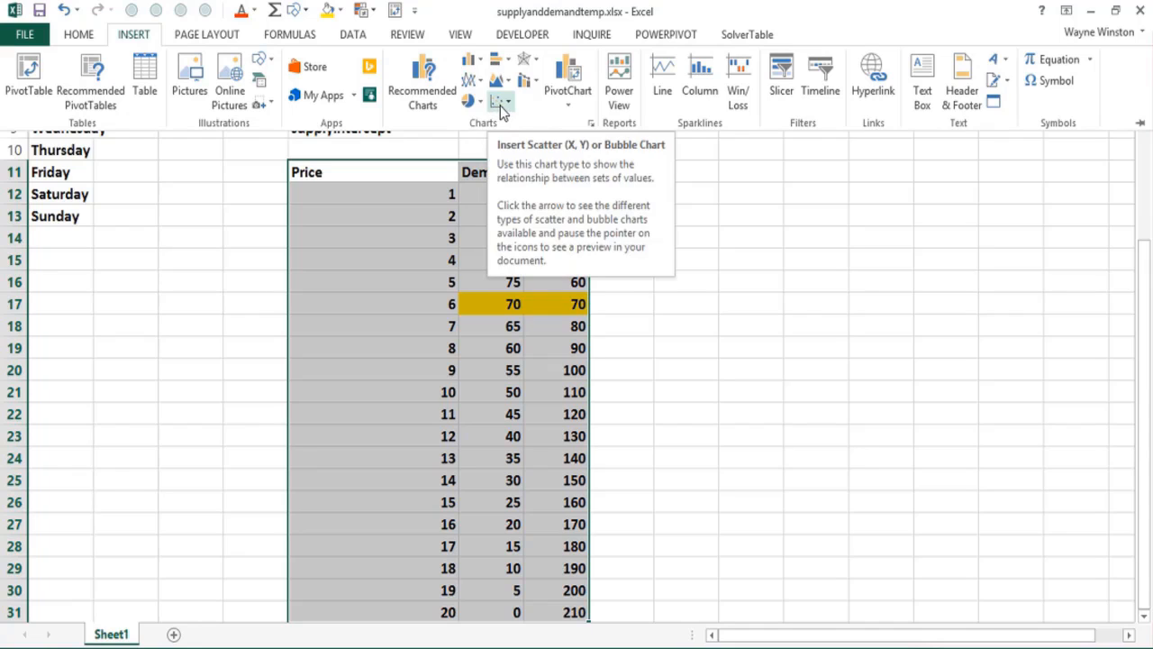
{"action": "left_click", "coordinate": [502, 106]}
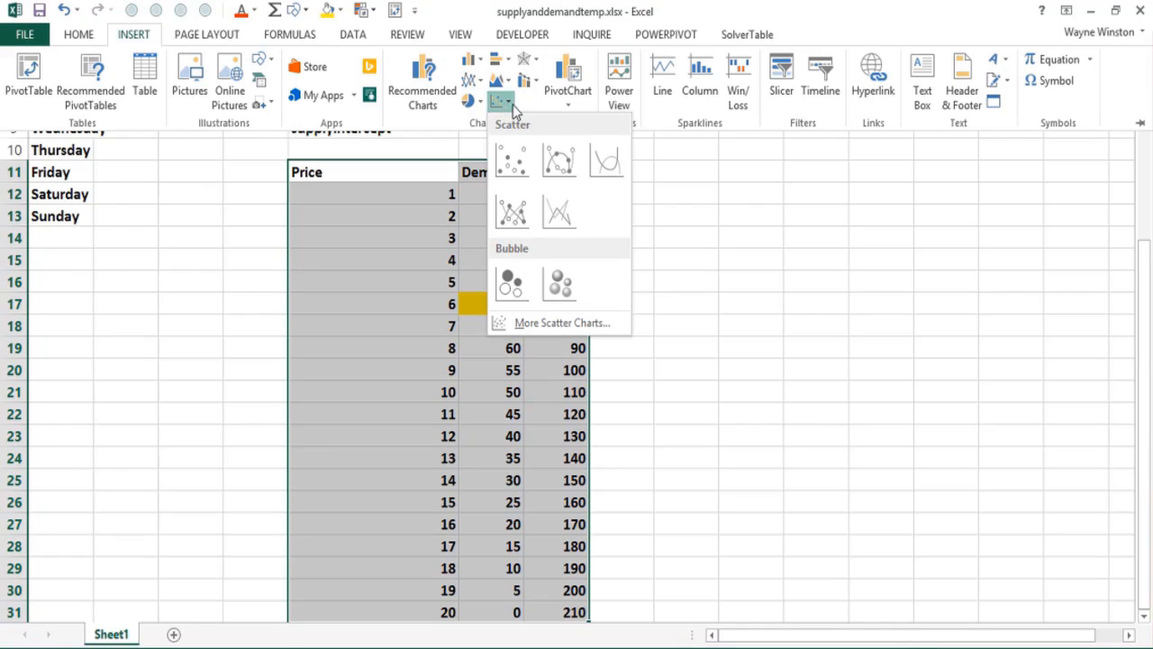
{"action": "left_click", "coordinate": [560, 165]}
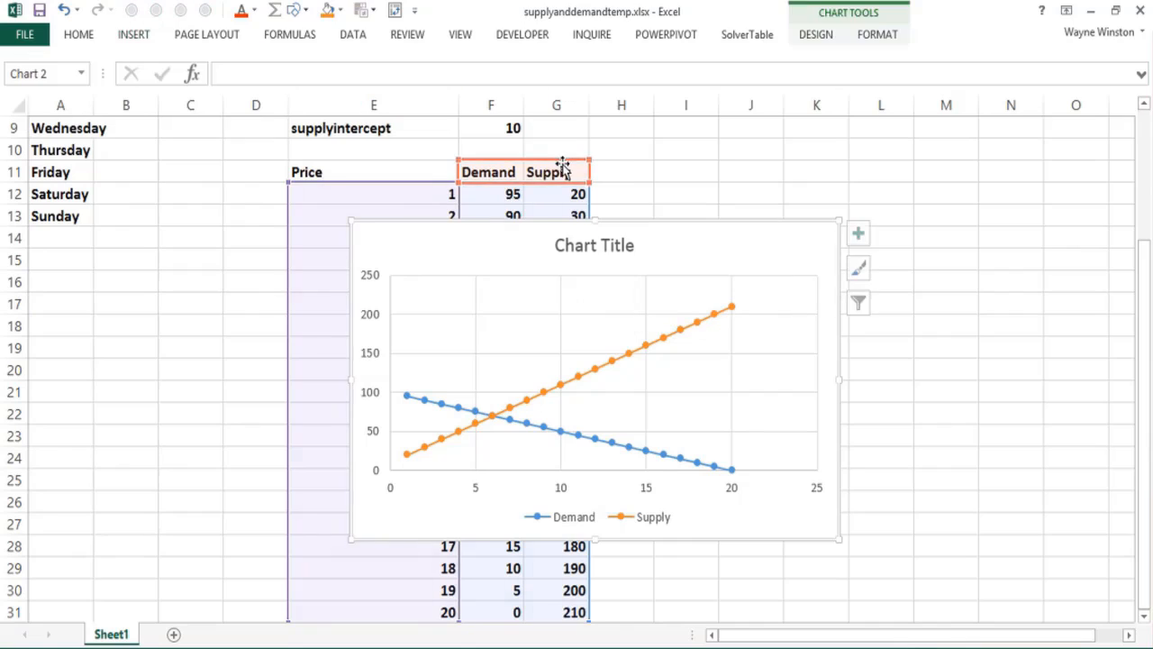
Step: Move the chart clear of the price table, placing it over the empty cells beside the Supply column
{"action": "left_click_drag", "start_coordinate": [496, 234], "coordinate": [785, 193]}
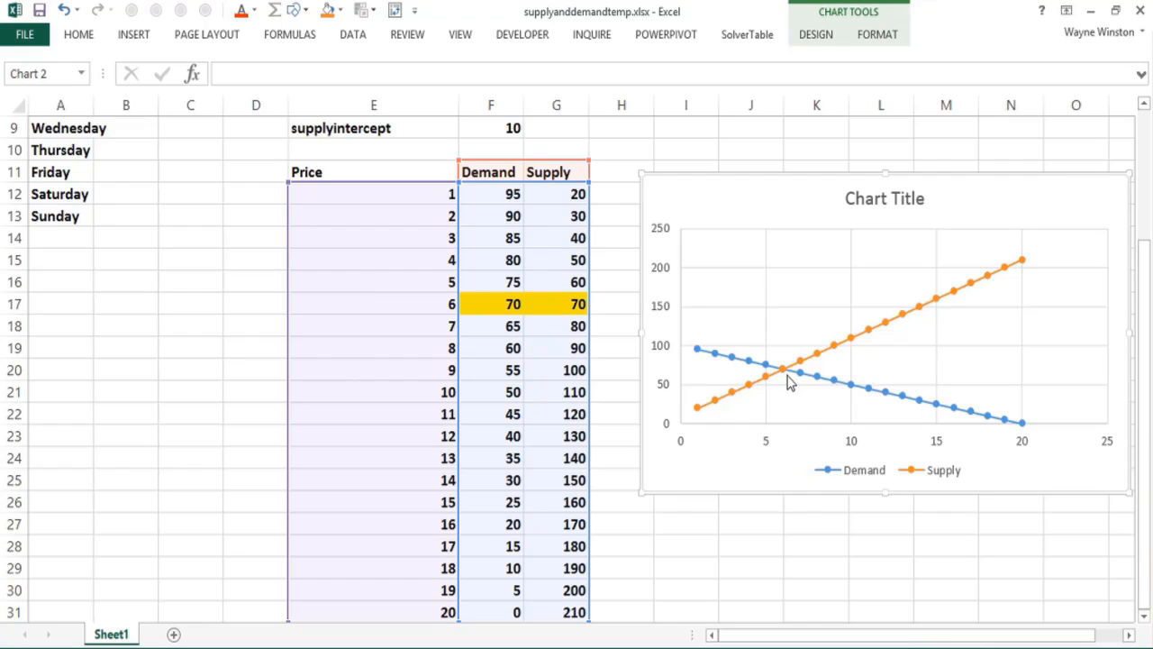
{"action": "mouse_move", "coordinate": [788, 379]}
{"action": "mouse_move", "coordinate": [710, 412]}
Step: Give the chart a title above the plot reading "Supply and Demand"
{"action": "left_click", "coordinate": [816, 36]}
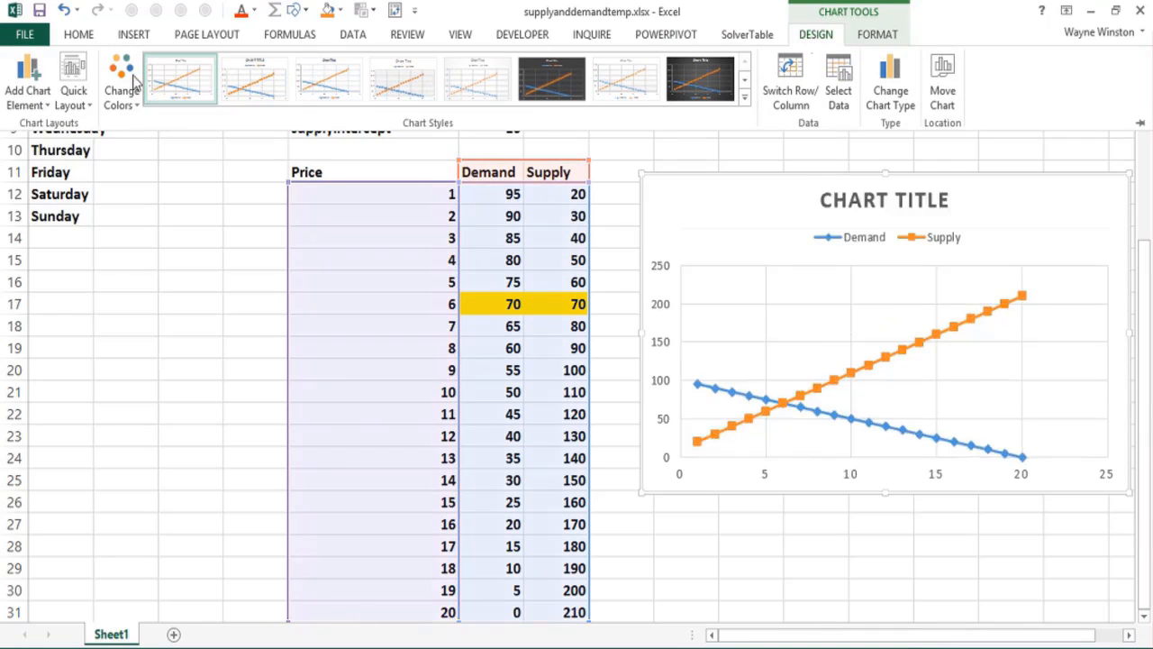
{"action": "left_click", "coordinate": [20, 99]}
{"action": "mouse_move", "coordinate": [52, 177]}
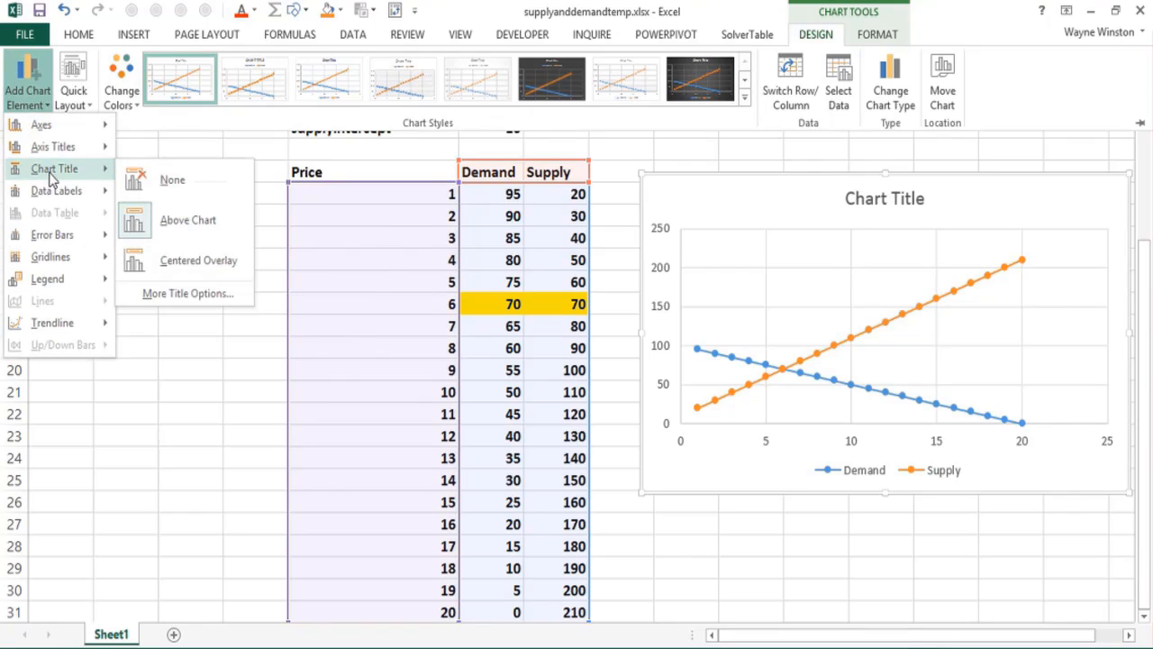
{"action": "left_click", "coordinate": [188, 221]}
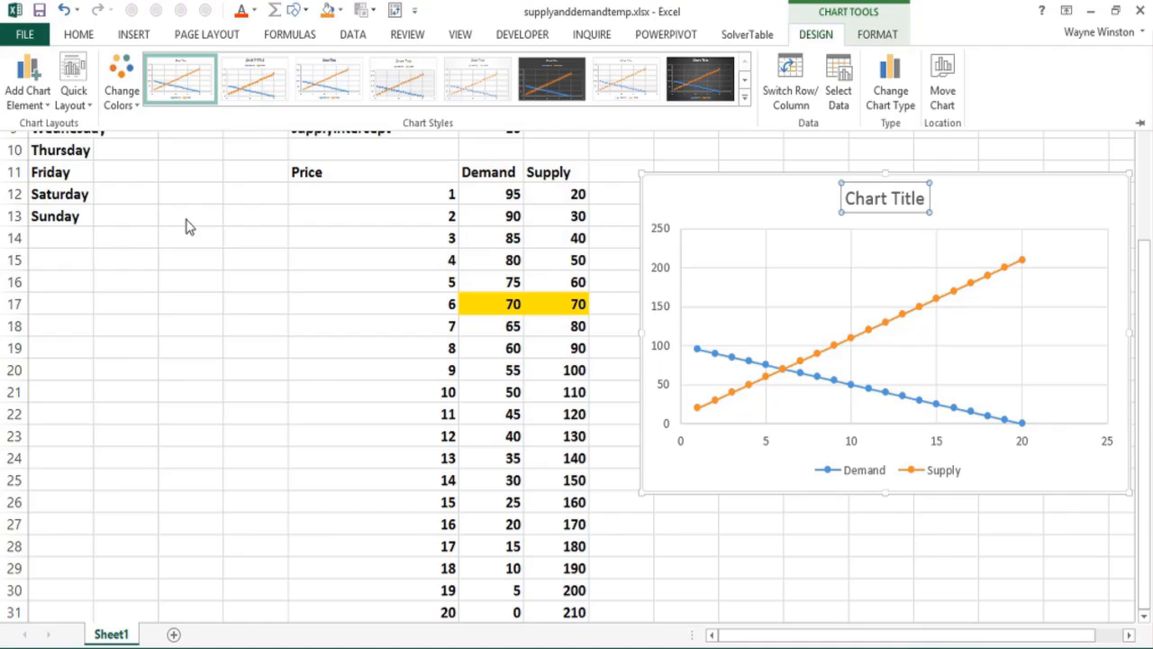
{"action": "type", "text": "Su"}
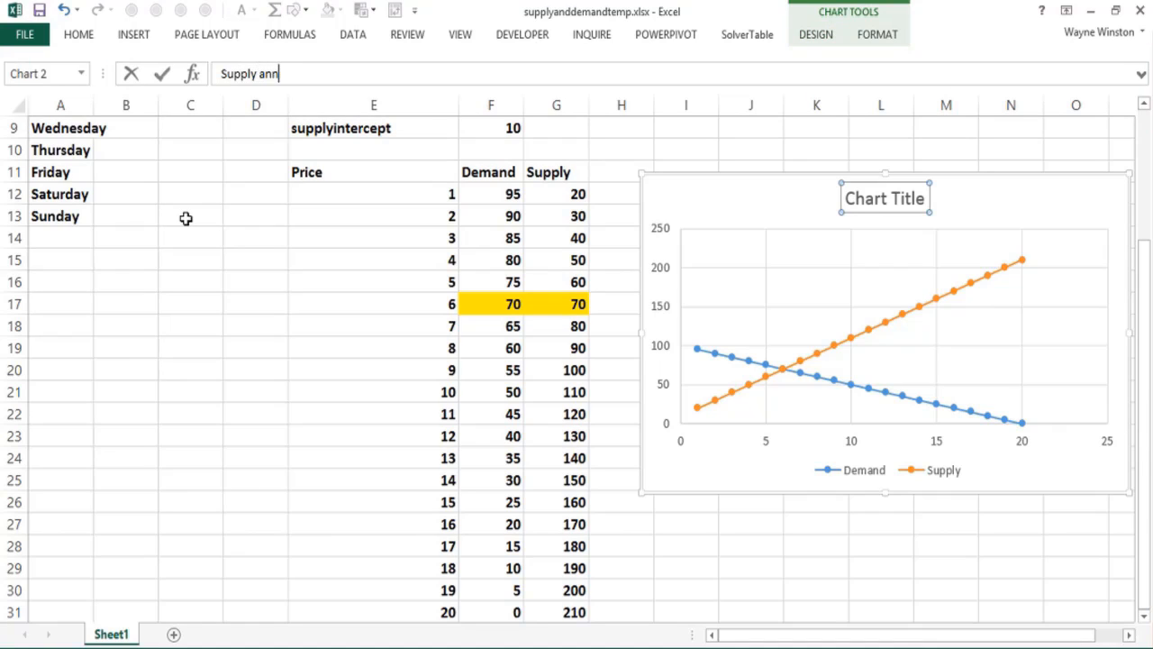
{"action": "type", "text": "pply and Demand"}
{"action": "key", "text": "Return"}
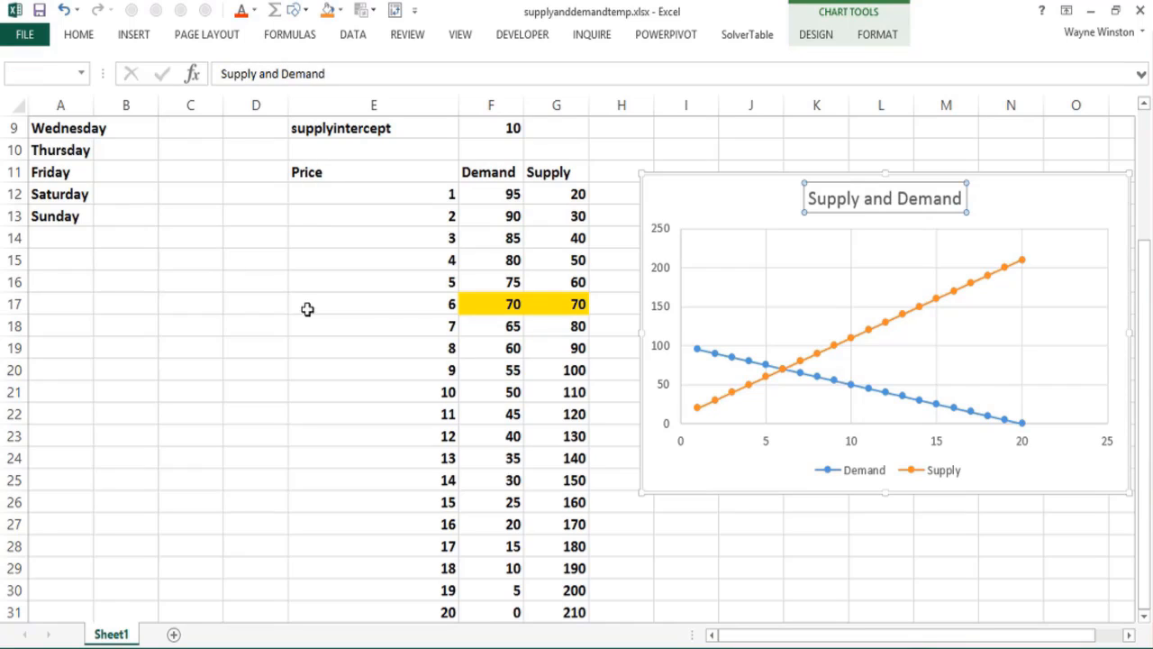
Step: Add a primary horizontal axis title to the chart reading "Price"
{"action": "left_click", "coordinate": [701, 210]}
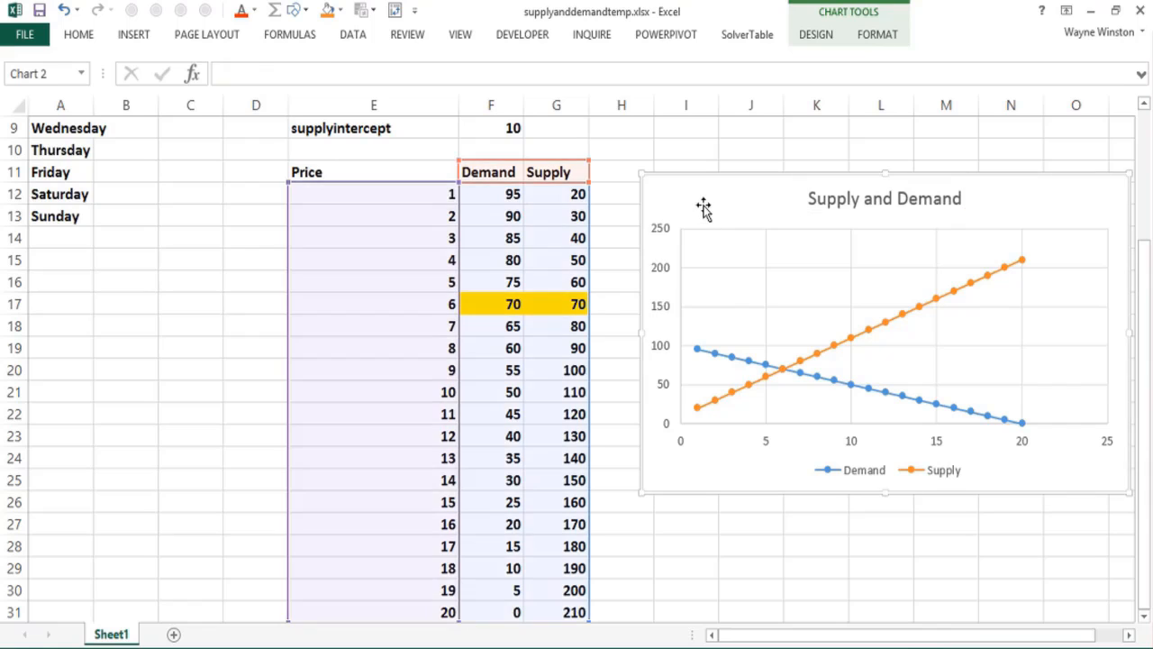
{"action": "left_click", "coordinate": [814, 36]}
{"action": "left_click", "coordinate": [25, 97]}
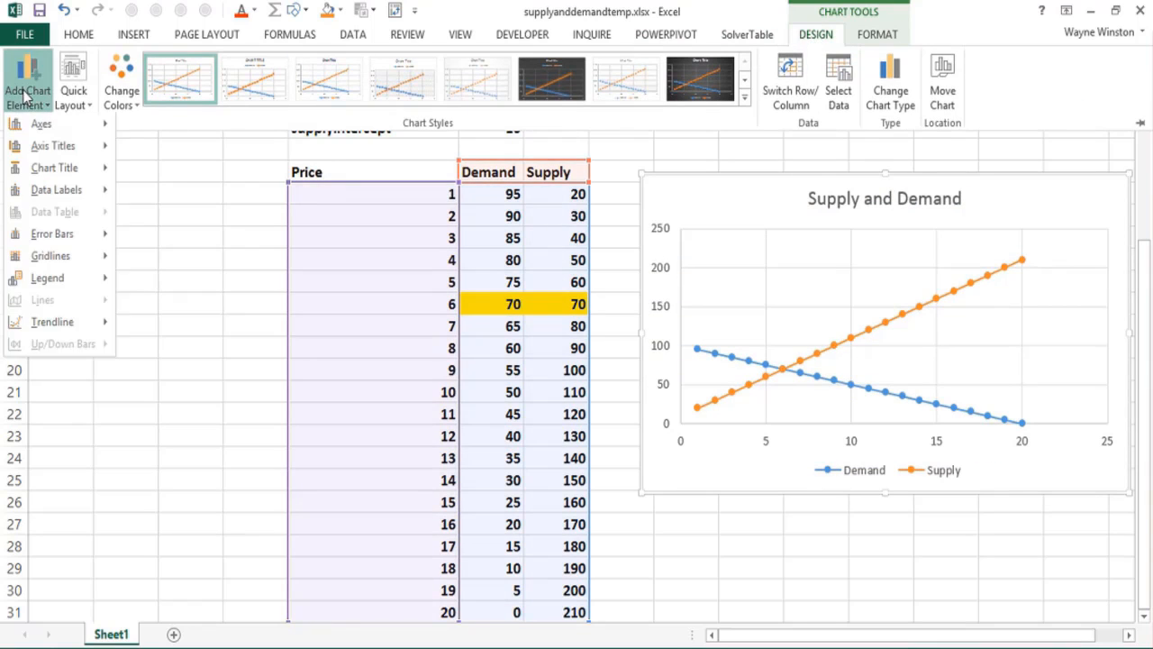
{"action": "mouse_move", "coordinate": [43, 150]}
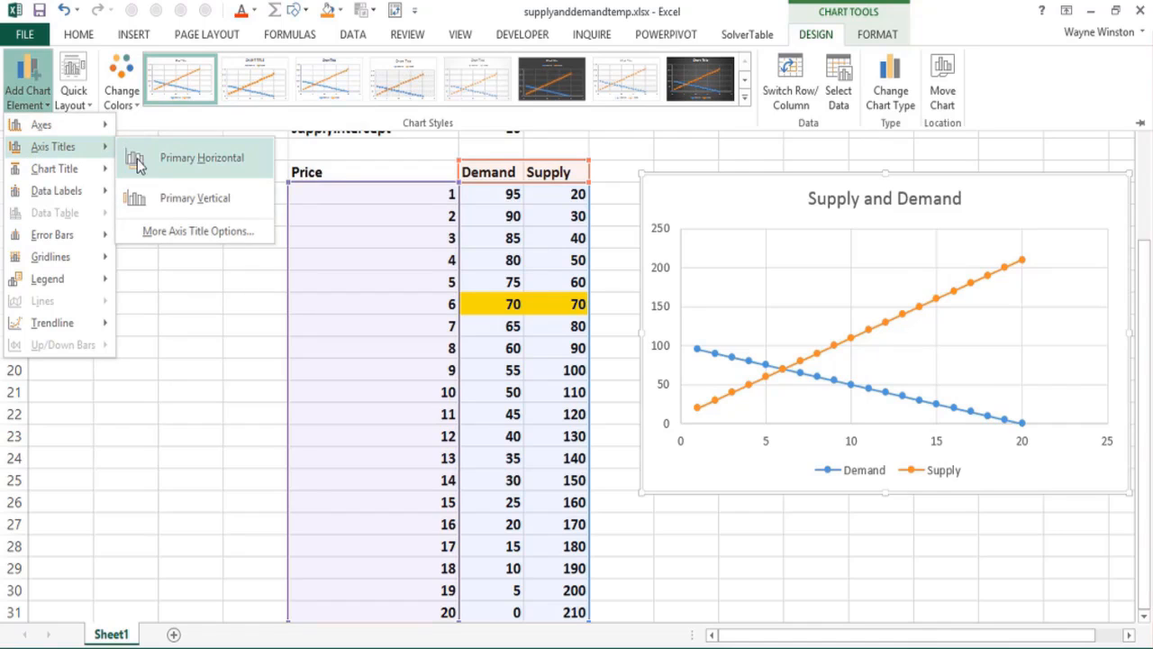
{"action": "left_click", "coordinate": [176, 170]}
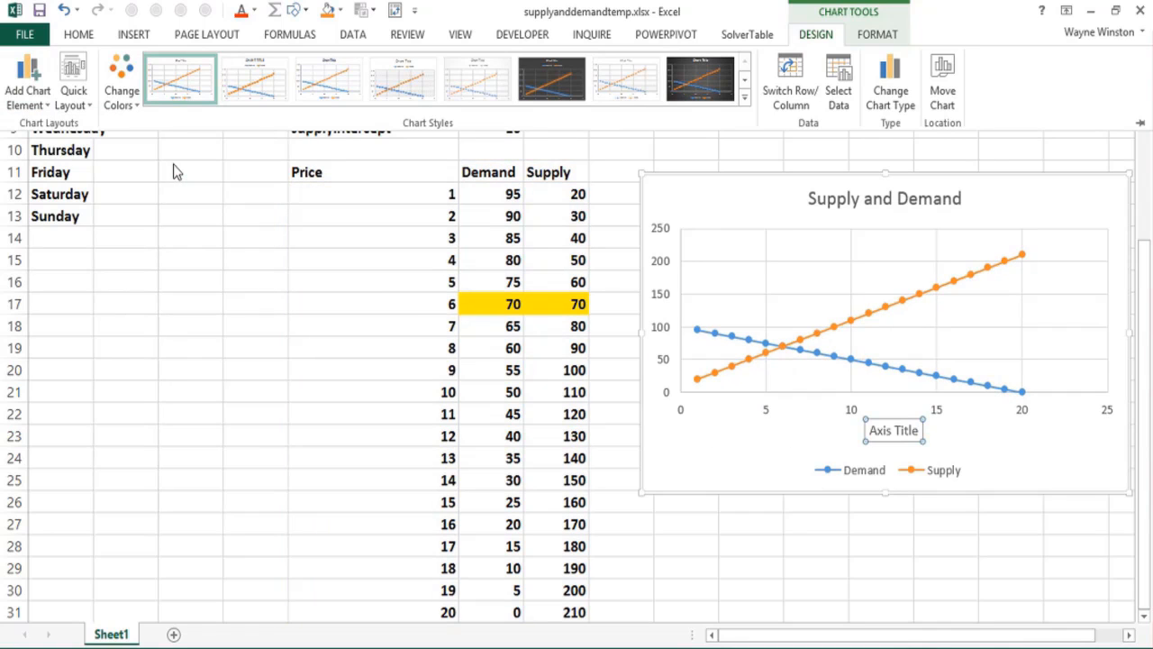
{"action": "type", "text": "Price"}
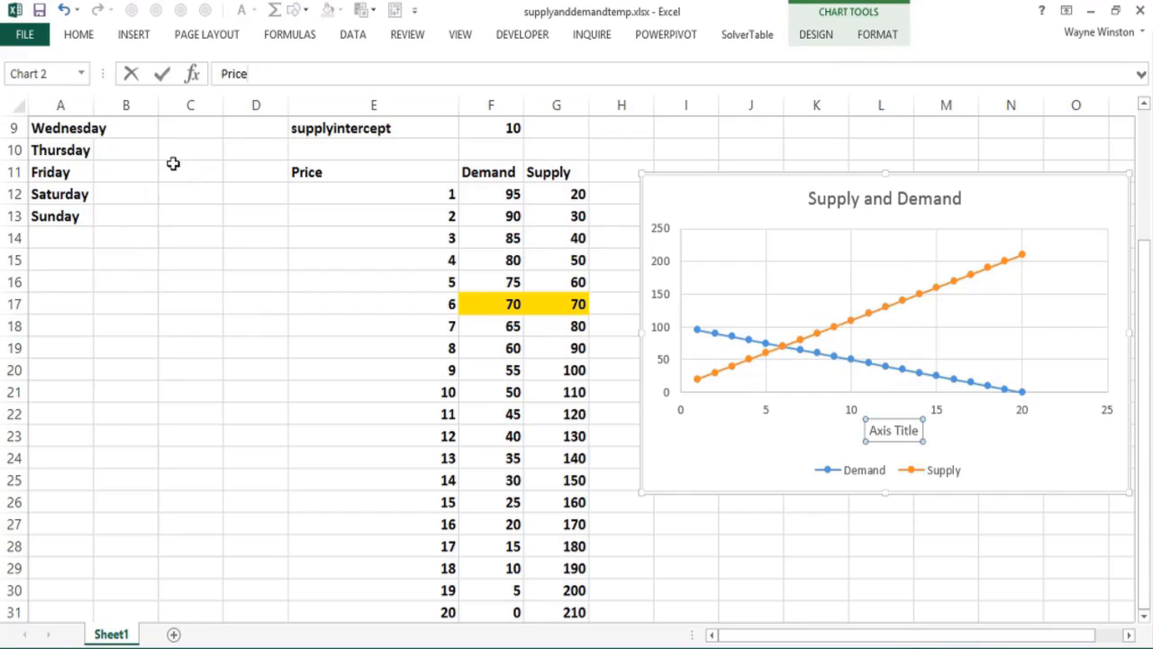
{"action": "key", "text": "Return"}
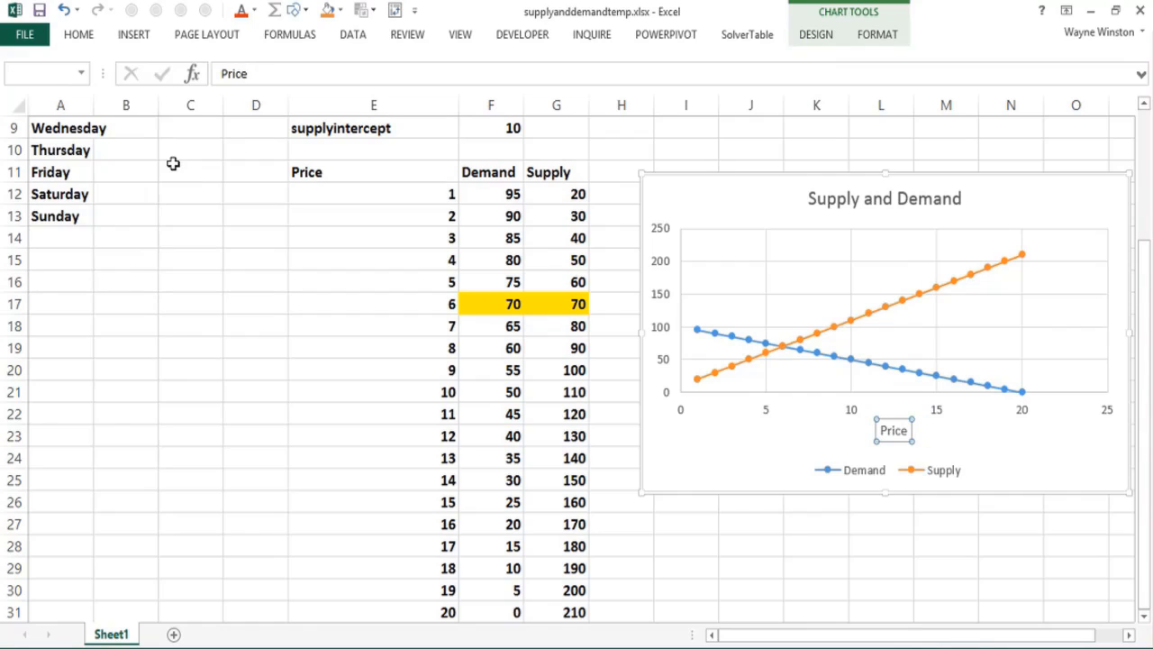
Step: Add a primary vertical axis title to the chart reading "Quantity" and deselect the chart
{"action": "left_click", "coordinate": [789, 186]}
{"action": "left_click", "coordinate": [812, 38]}
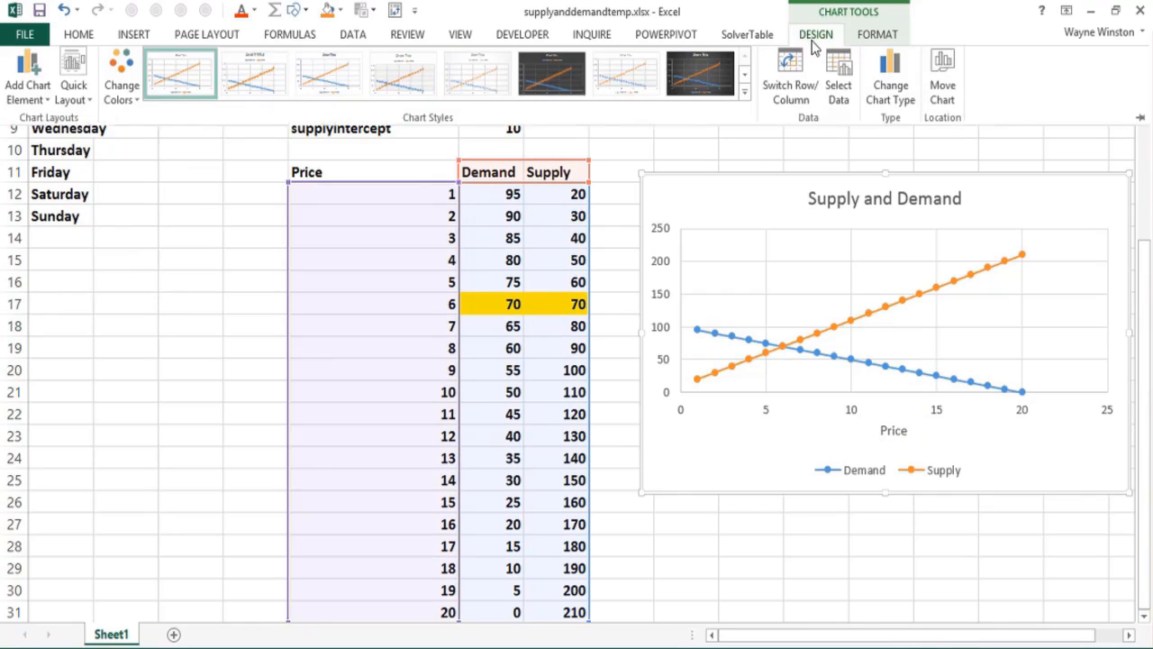
{"action": "left_click", "coordinate": [29, 85]}
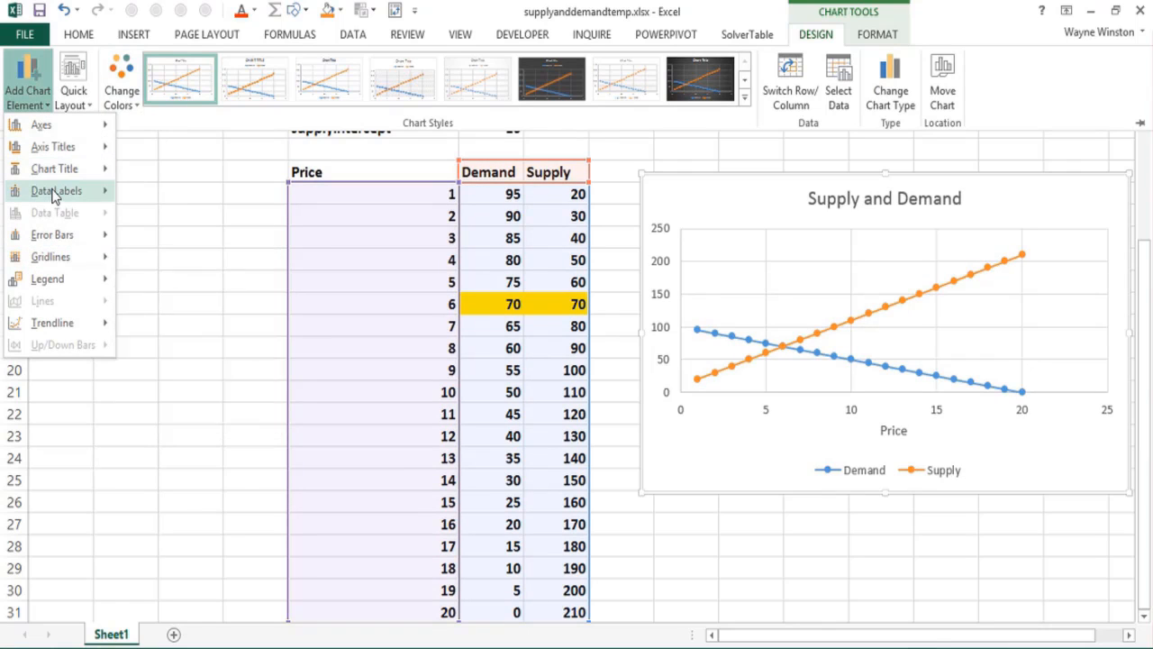
{"action": "mouse_move", "coordinate": [54, 197]}
{"action": "mouse_move", "coordinate": [63, 153]}
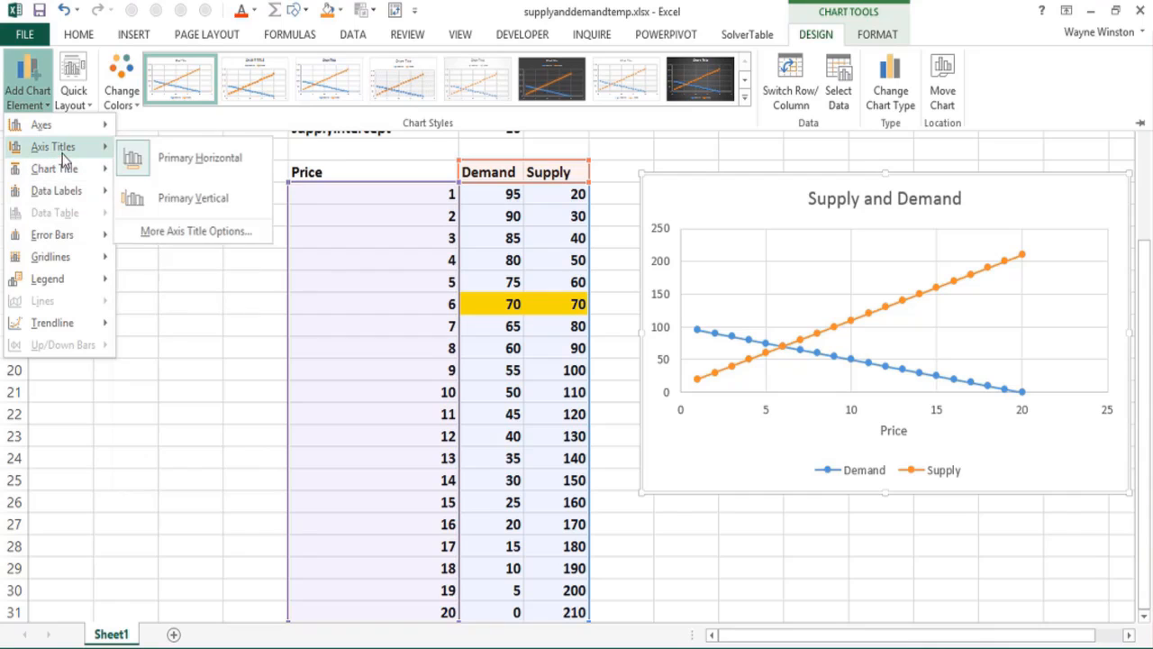
{"action": "left_click", "coordinate": [184, 198]}
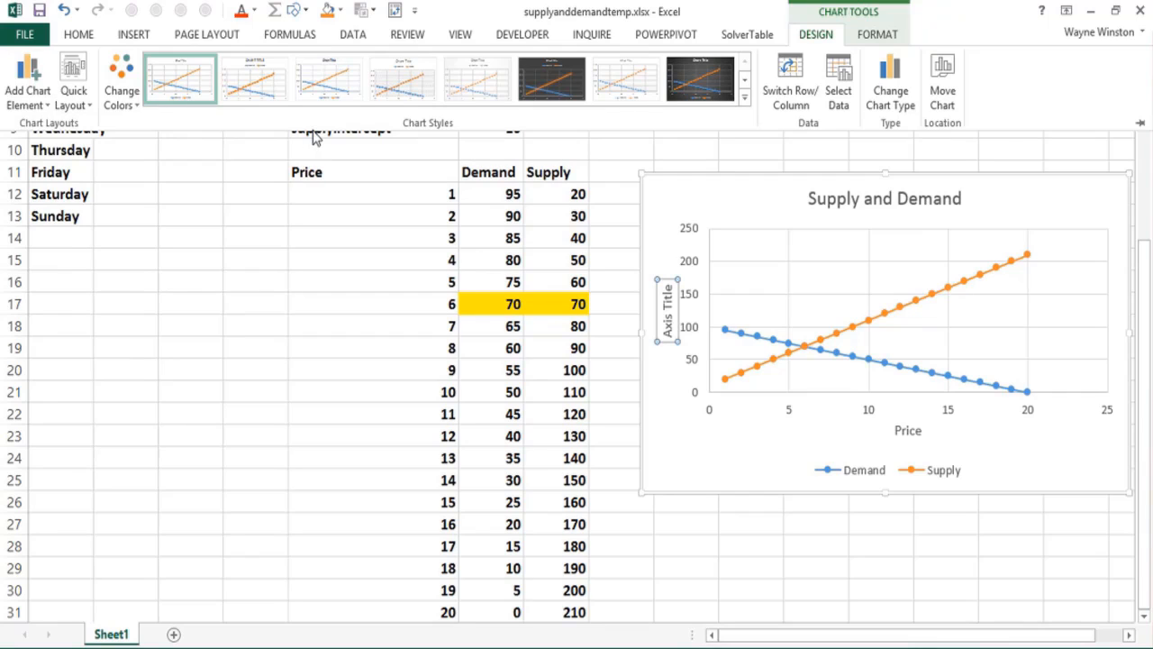
{"action": "type", "text": "Quantity"}
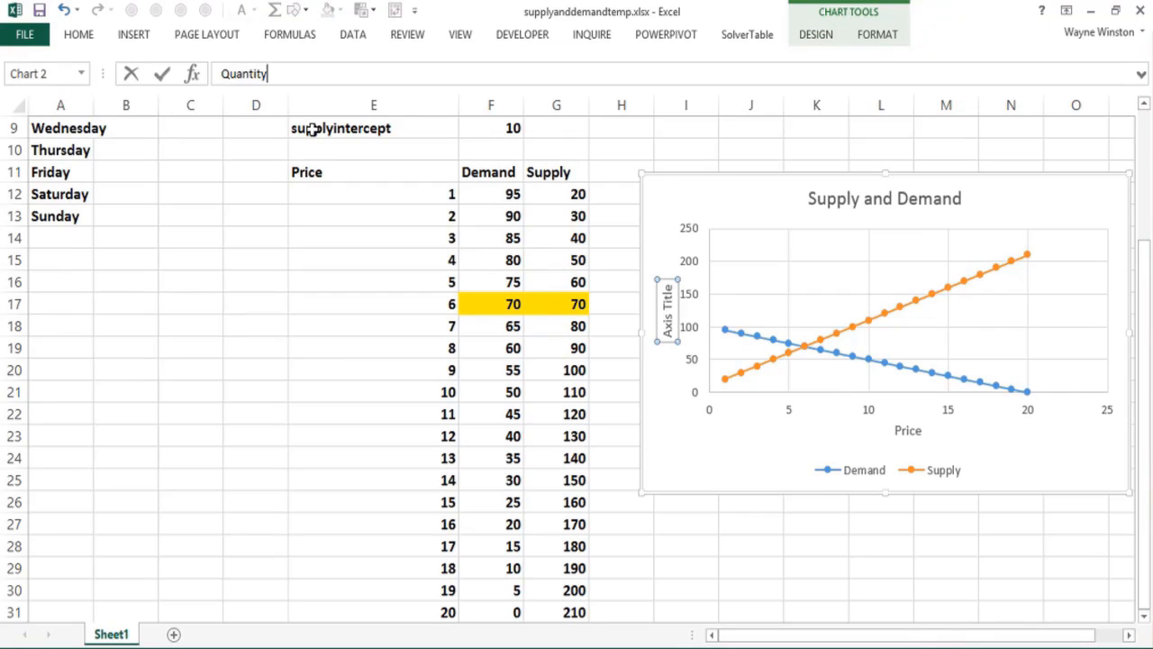
{"action": "key", "text": "Return"}
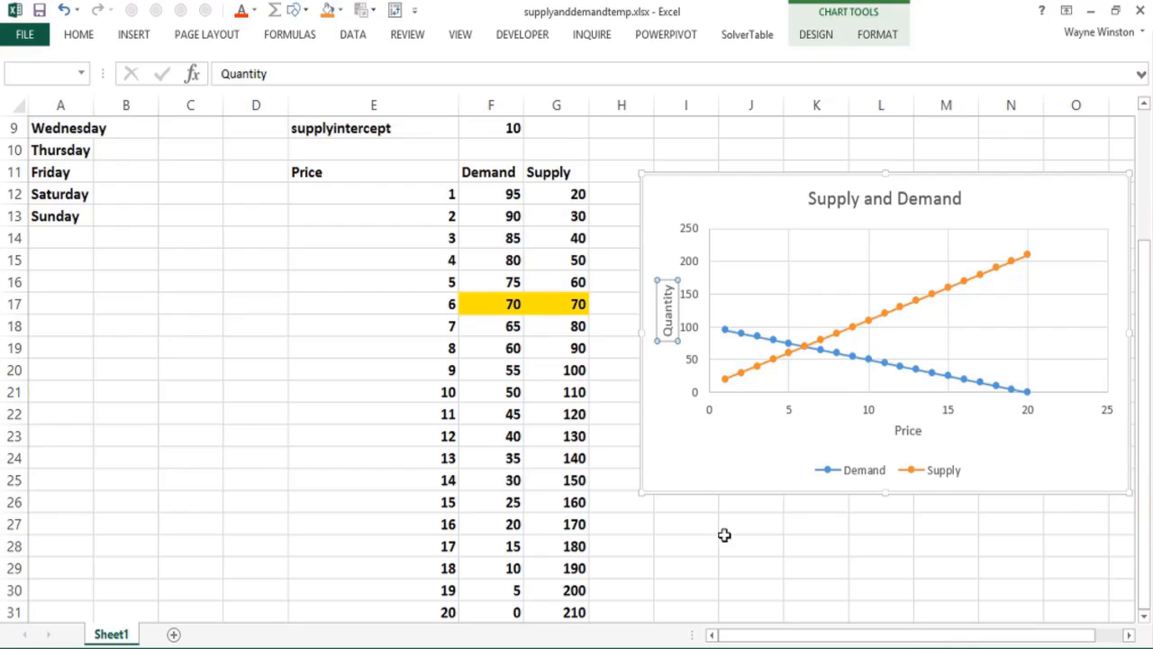
{"action": "left_click", "coordinate": [766, 549]}
Step: Enter the note "Here equilbrium price =$6" in cell H3
{"action": "left_click", "coordinate": [186, 273]}
{"action": "key", "text": "Up"}
{"action": "key", "text": "Up"}
{"action": "key", "text": "Up"}
{"action": "key", "text": "Up"}
{"action": "key", "text": "Up"}
{"action": "key", "text": "Up"}
{"action": "key", "text": "Up"}
{"action": "key", "text": "Up"}
{"action": "key", "text": "Up"}
{"action": "key", "text": "Up"}
{"action": "key", "text": "Up"}
{"action": "key", "text": "Up"}
{"action": "key", "text": "Up"}
{"action": "key", "text": "Up"}
{"action": "key", "text": "Up"}
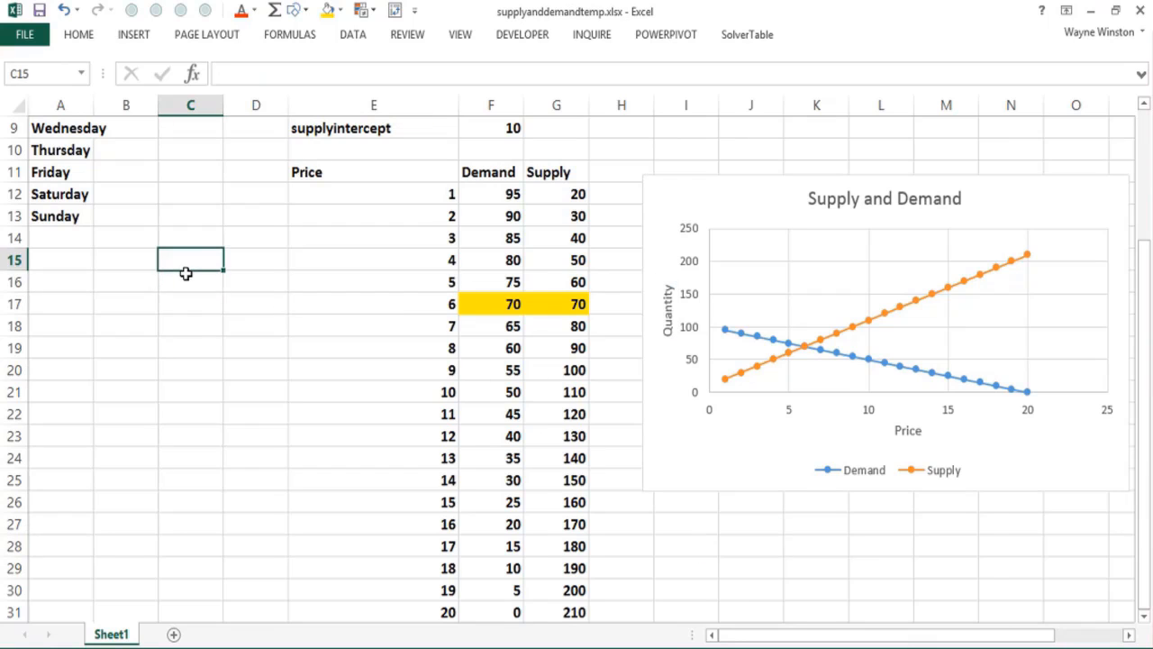
{"action": "key", "text": "Down"}
{"action": "key", "text": "Down"}
{"action": "key", "text": "Down"}
{"action": "key", "text": "Down"}
{"action": "key", "text": "Down"}
{"action": "key", "text": "Down"}
{"action": "key", "text": "Down"}
{"action": "key", "text": "Down"}
{"action": "key", "text": "Down"}
{"action": "key", "text": "Down"}
{"action": "key", "text": "Down"}
{"action": "key", "text": "Down"}
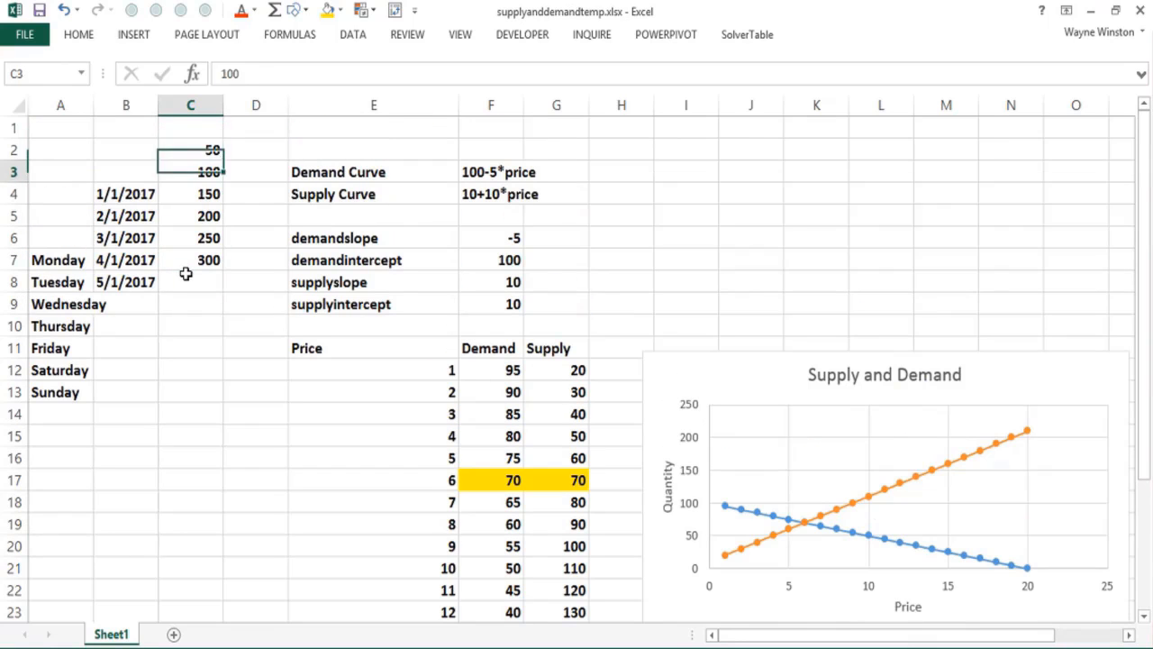
{"action": "key", "text": "Down"}
{"action": "key", "text": "Down"}
{"action": "key", "text": "Down"}
{"action": "key", "text": "Right"}
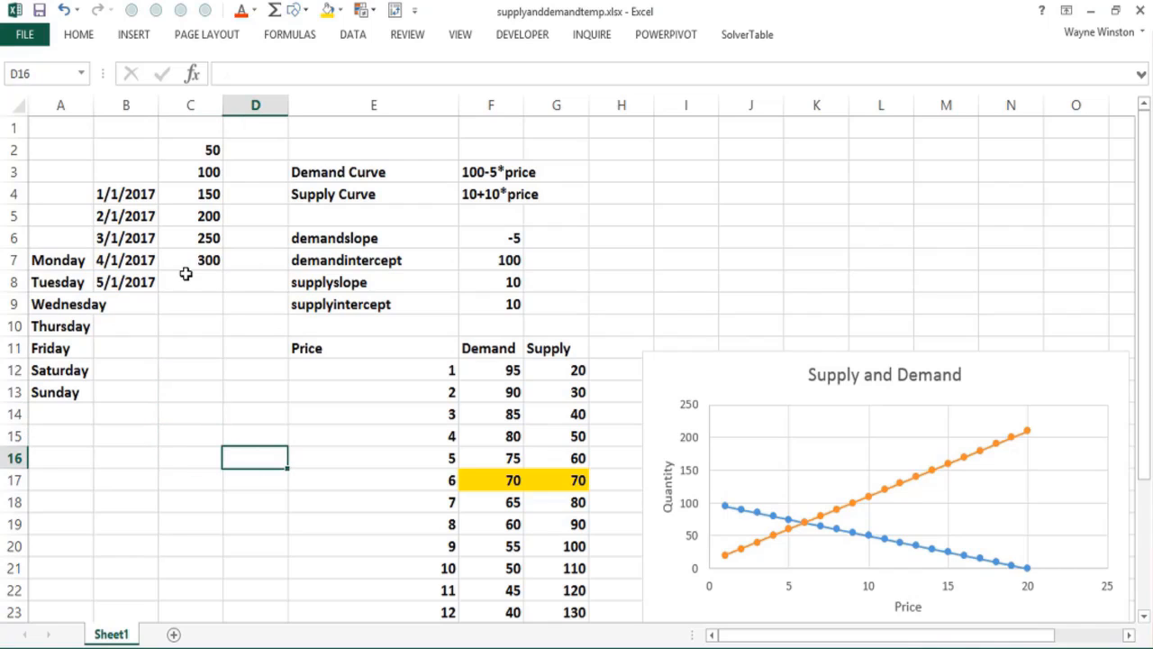
{"action": "key", "text": "Up"}
{"action": "key", "text": "Up"}
{"action": "key", "text": "Up"}
{"action": "key", "text": "Up"}
{"action": "key", "text": "Up"}
{"action": "key", "text": "Up"}
{"action": "key", "text": "Up"}
{"action": "key", "text": "Up"}
{"action": "key", "text": "Up"}
{"action": "key", "text": "Right"}
{"action": "key", "text": "Right"}
{"action": "key", "text": "Right"}
{"action": "key", "text": "Right"}
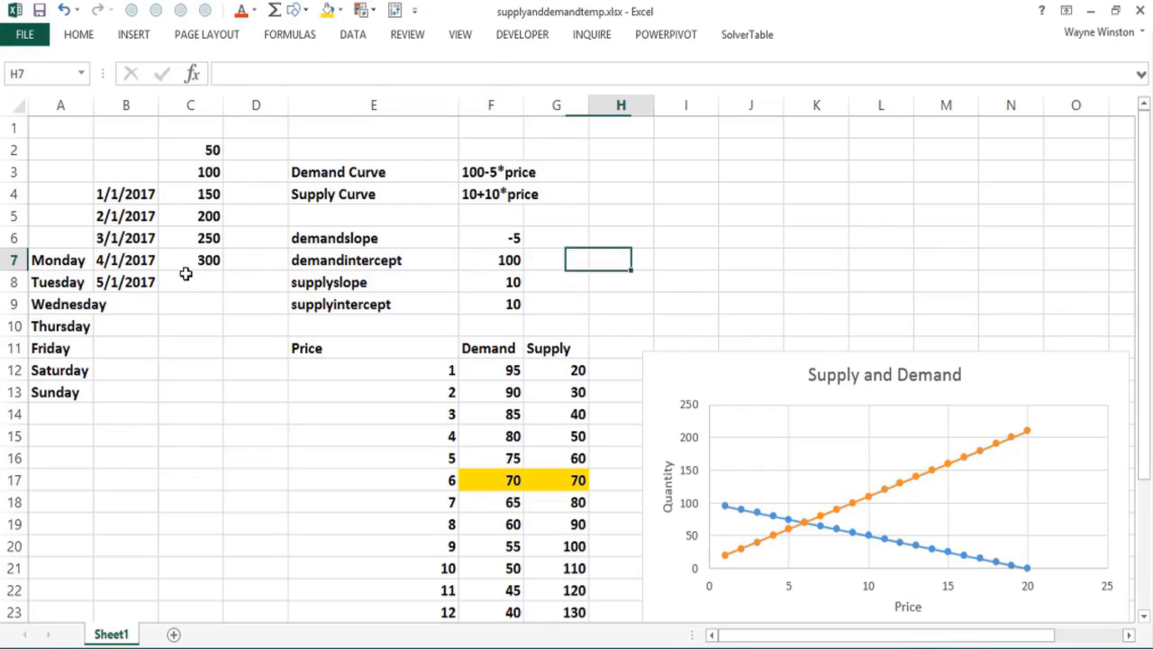
{"action": "key", "text": "Up"}
{"action": "key", "text": "Up"}
{"action": "key", "text": "Up"}
{"action": "key", "text": "Up"}
{"action": "type", "text": "Here equi"}
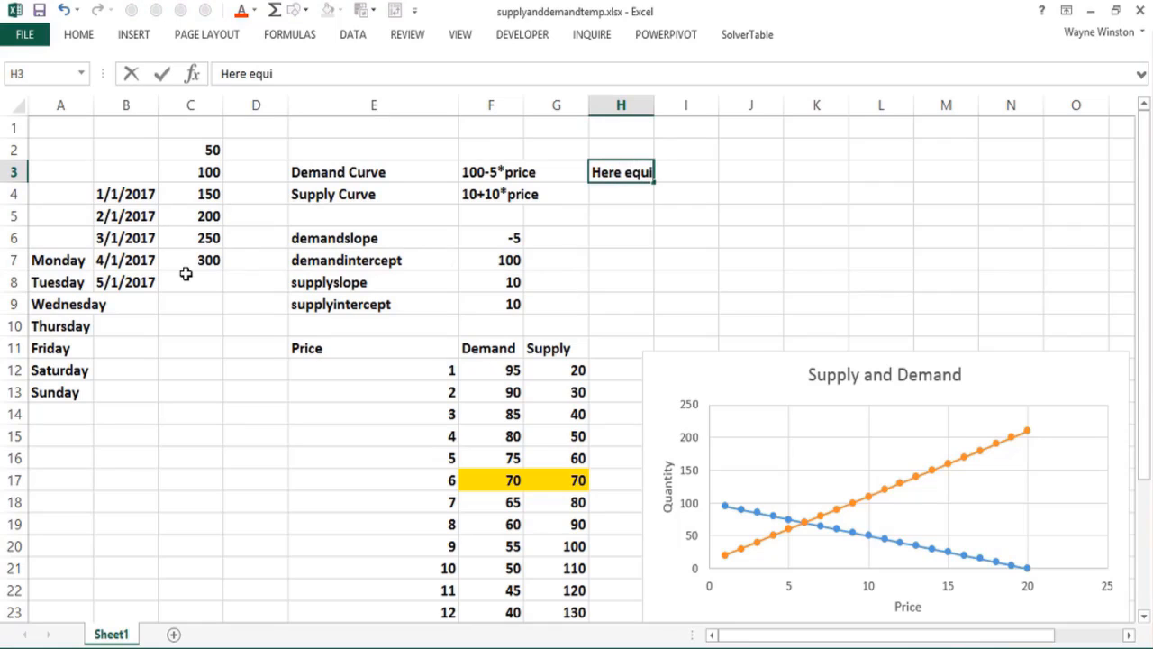
{"action": "type", "text": "lbiriuy"}
{"action": "key", "text": "BackSpace"}
{"action": "key", "text": "BackSpace"}
{"action": "key", "text": "BackSpace"}
{"action": "type", "text": "um pric"}
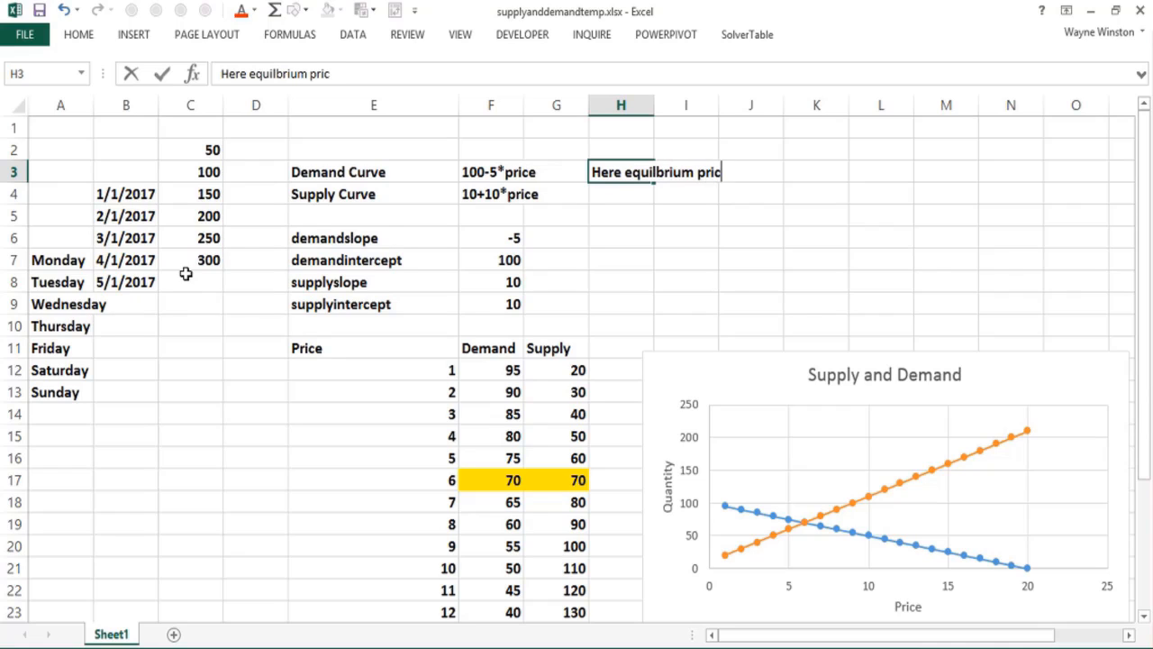
{"action": "type", "text": "e =$6"}
{"action": "key", "text": "Return"}
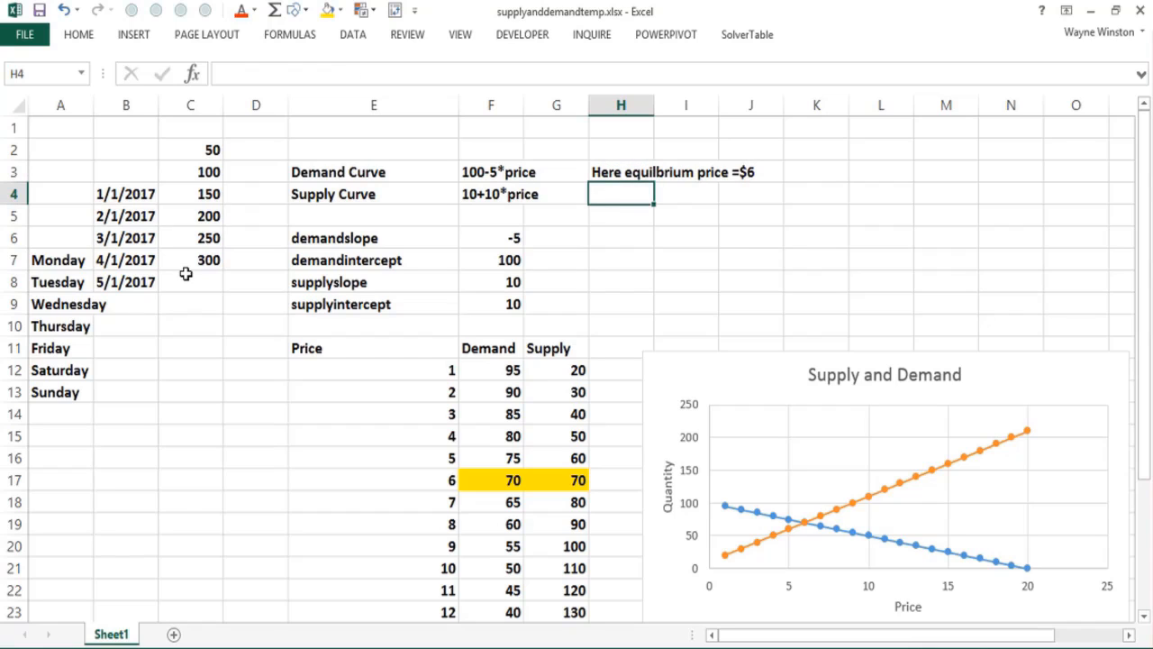
Step: Enter the note "Quantity = 70 units" in cell H4
{"action": "type", "text": "Quantiy"}
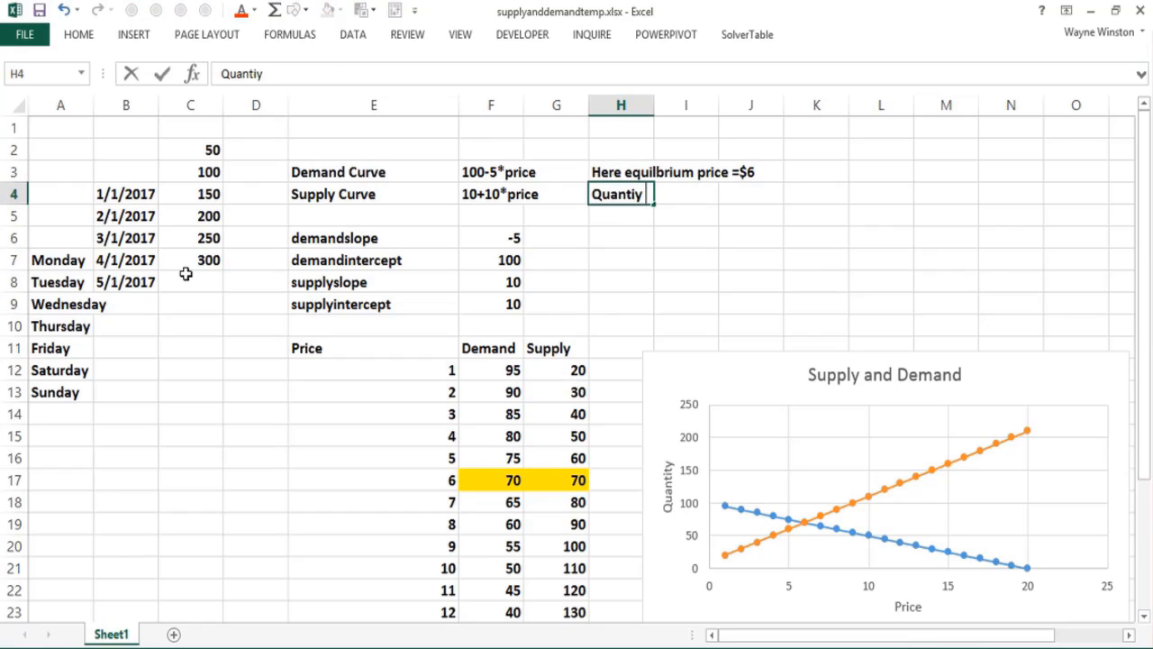
{"action": "key", "text": "BackSpace"}
{"action": "type", "text": "ty = 70 unitd"}
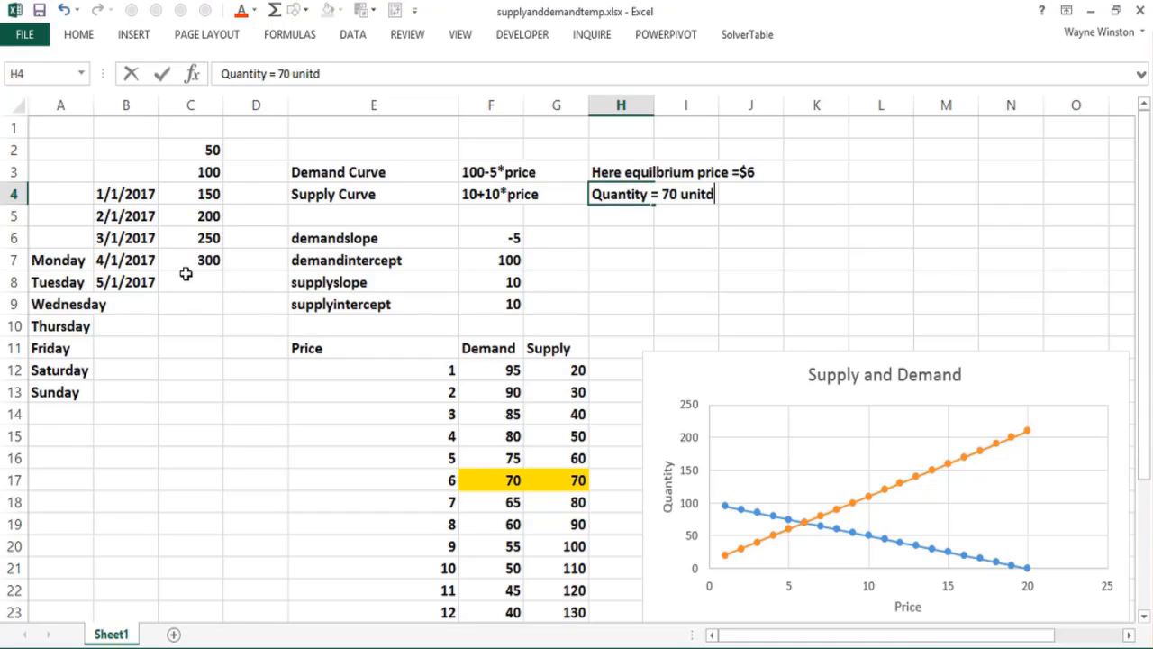
{"action": "key", "text": "Return"}
{"action": "key", "text": "Up"}
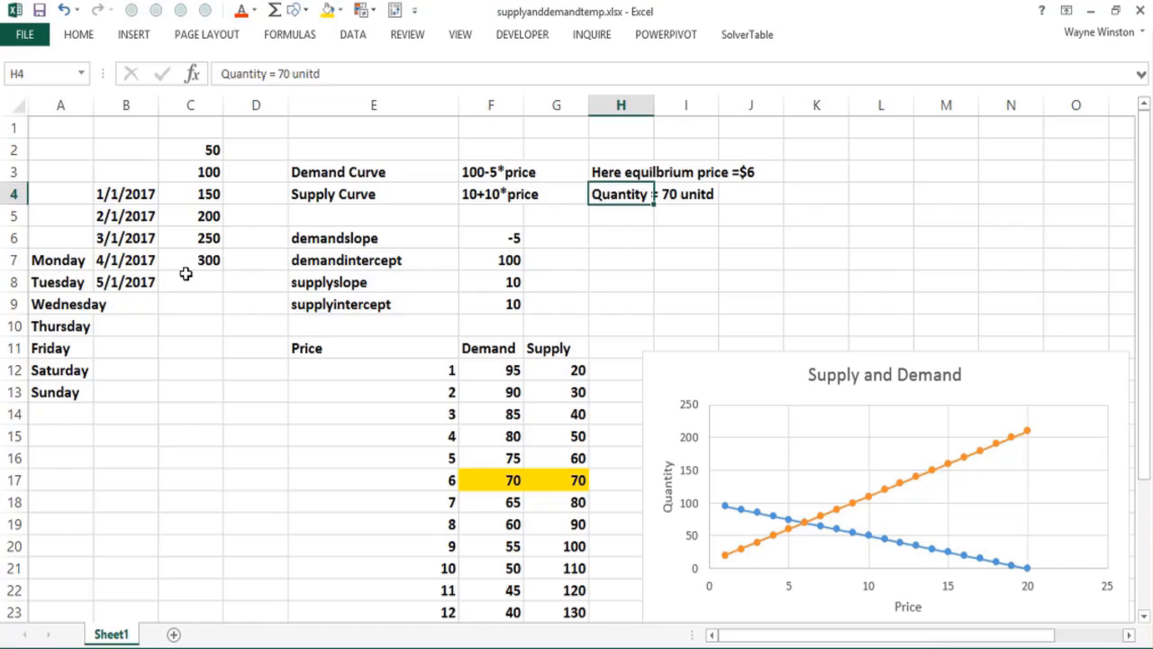
{"action": "key", "text": "F2"}
{"action": "key", "text": "BackSpace"}
{"action": "key", "text": "Return"}
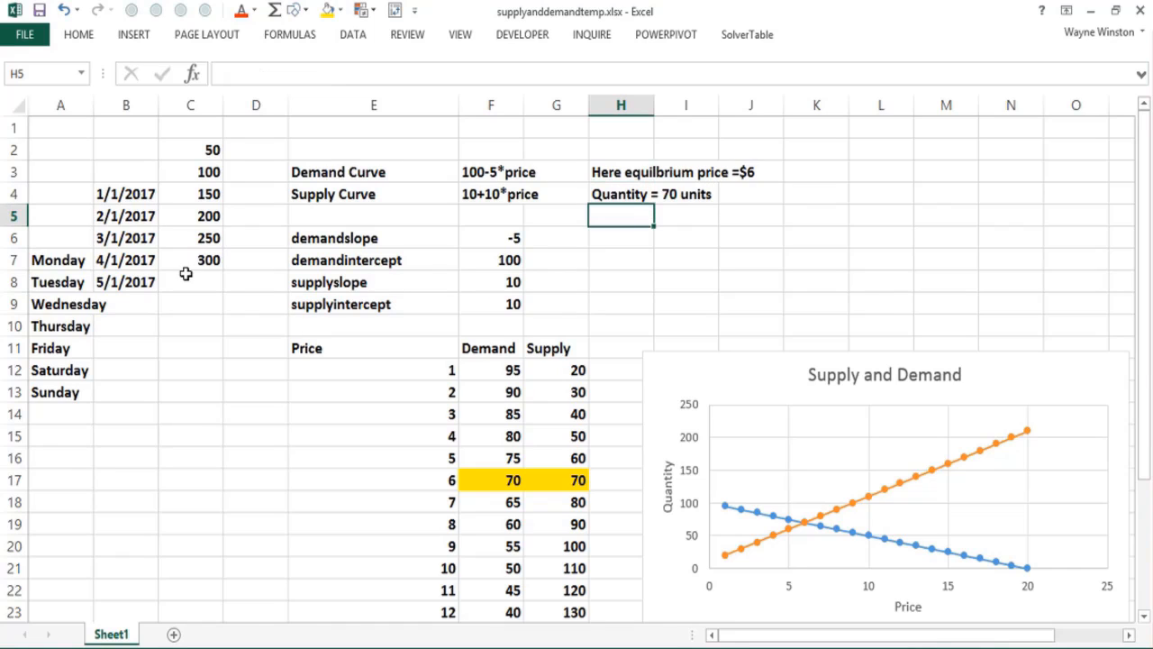
Step: Enter the note "Suppose 20% tax by government" in cell H5
{"action": "type", "text": "Suppose"}
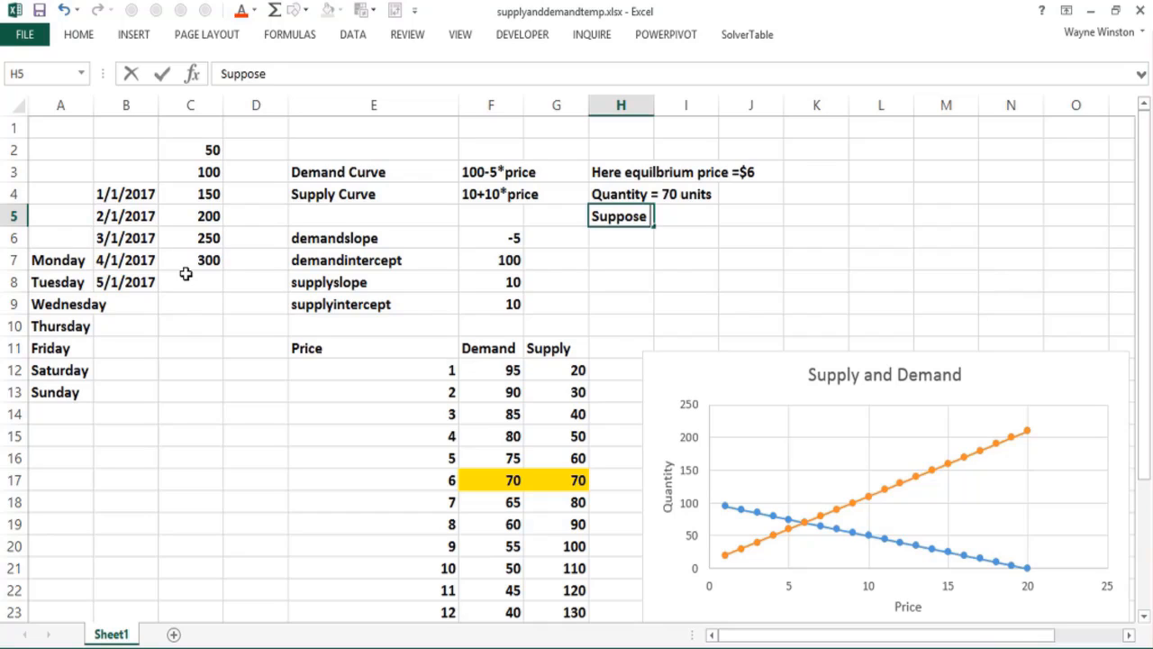
{"action": "type", "text": "  20% ta"}
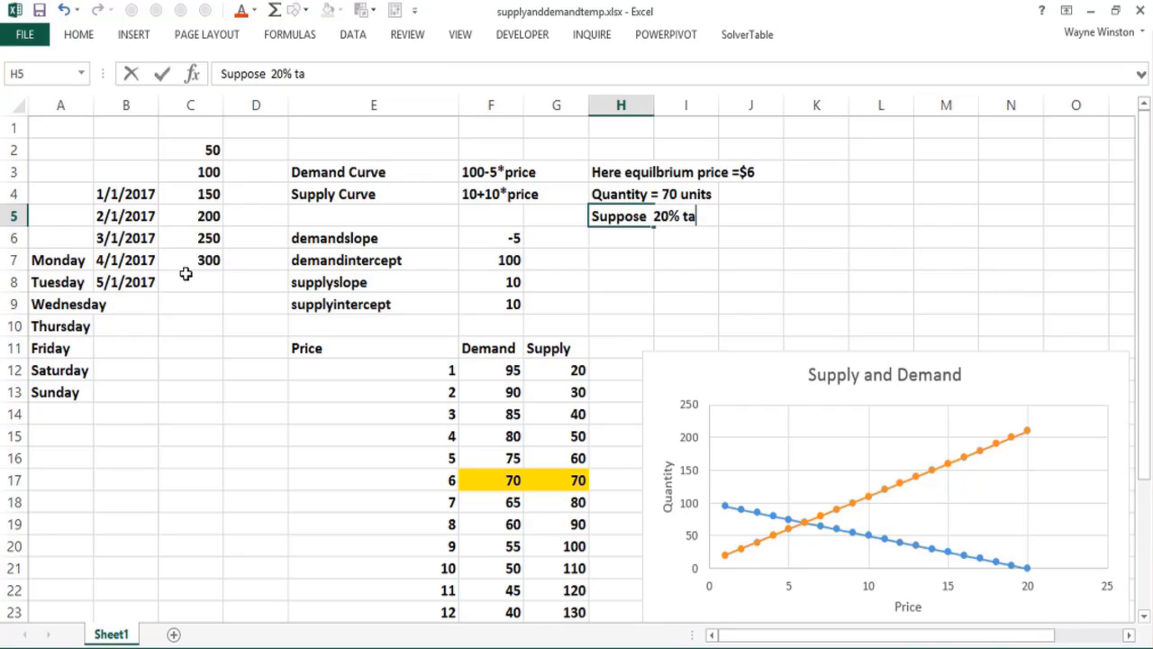
{"action": "type", "text": "x by govrern"}
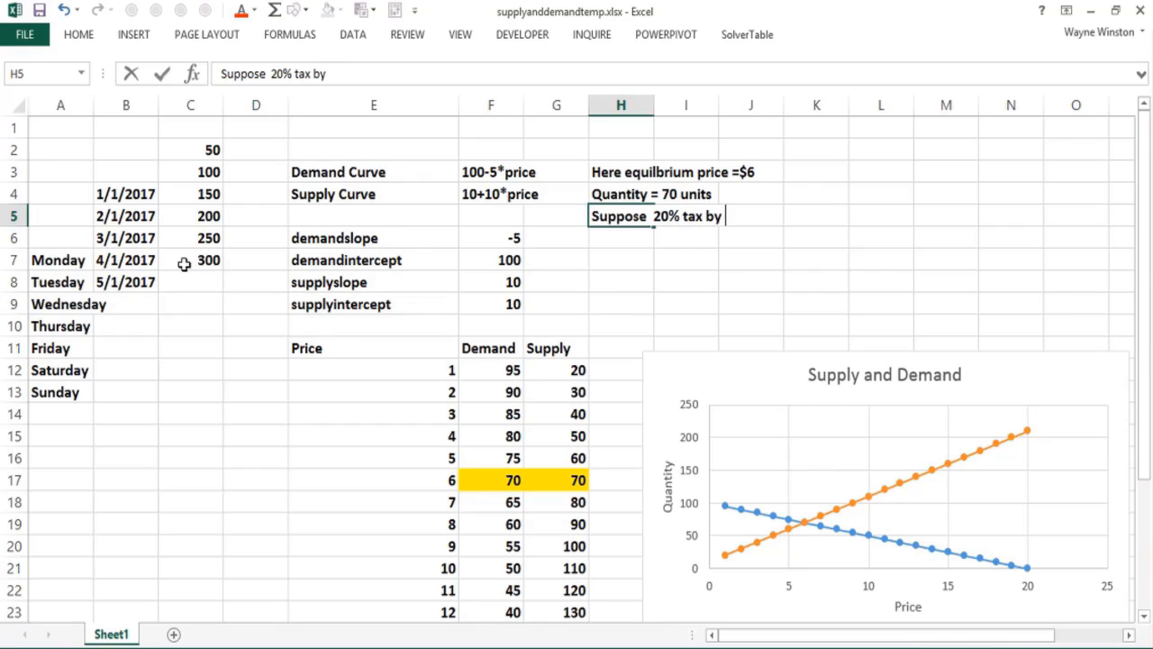
{"action": "key", "text": "BackSpace"}
{"action": "key", "text": "BackSpace"}
{"action": "key", "text": "BackSpace"}
{"action": "type", "text": "rnem"}
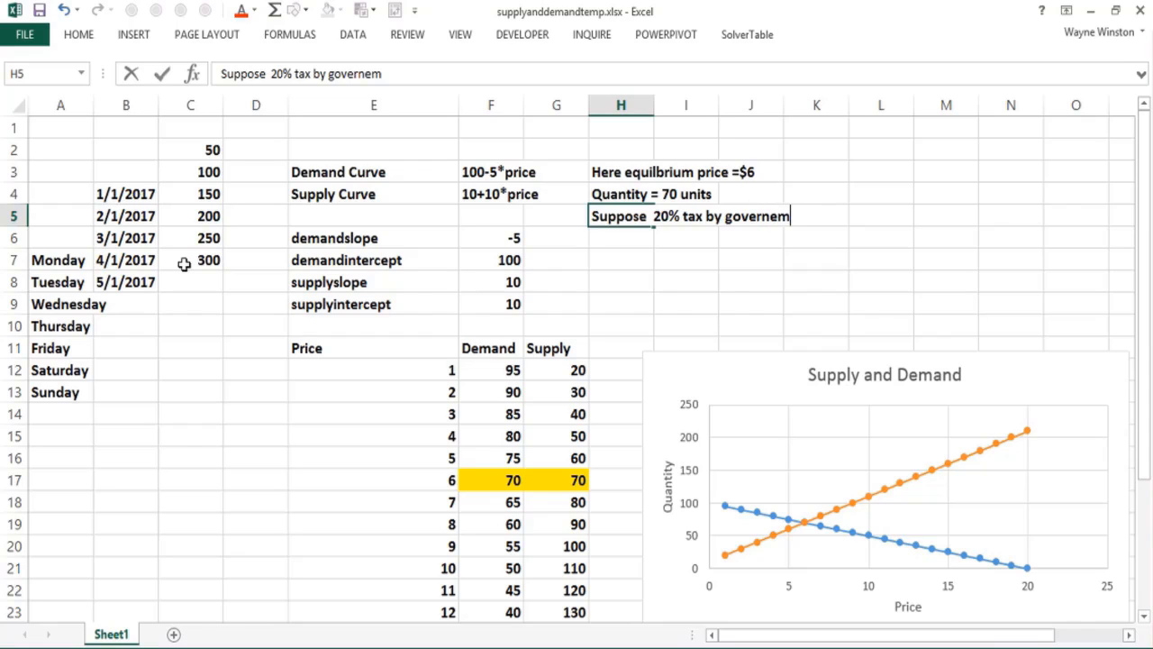
{"action": "key", "text": "BackSpace"}
{"action": "key", "text": "BackSpace"}
{"action": "type", "text": "men"}
{"action": "key", "text": "Return"}
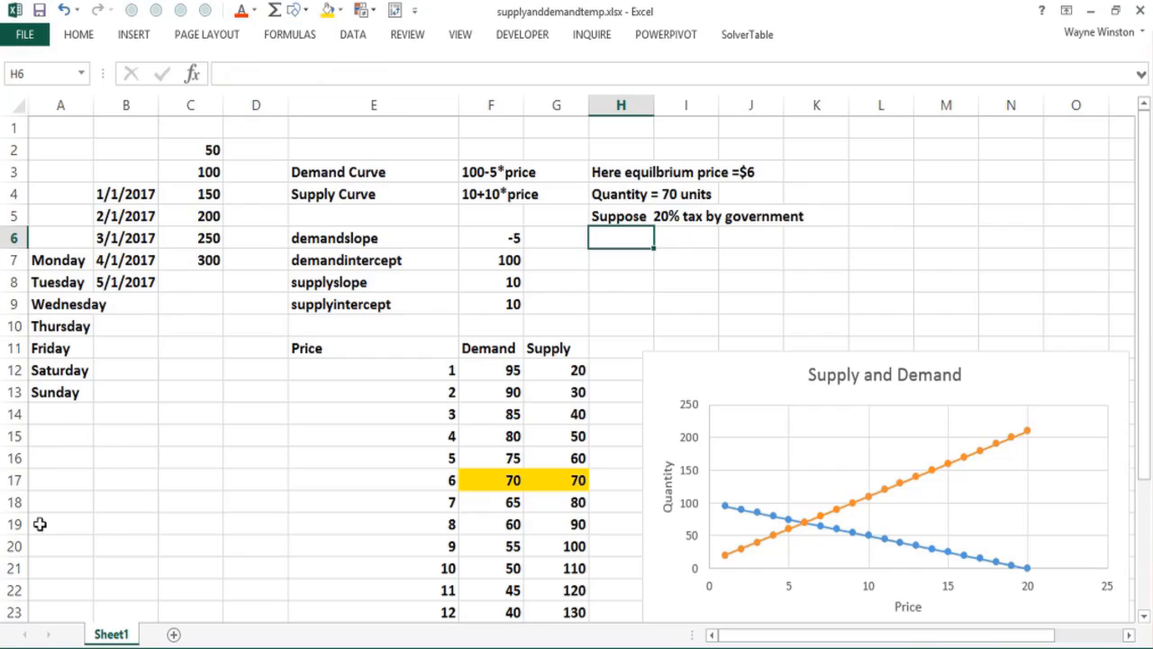
Step: Create a copy of Sheet1 in the same workbook, placed at the end
{"action": "right_click", "coordinate": [115, 637]}
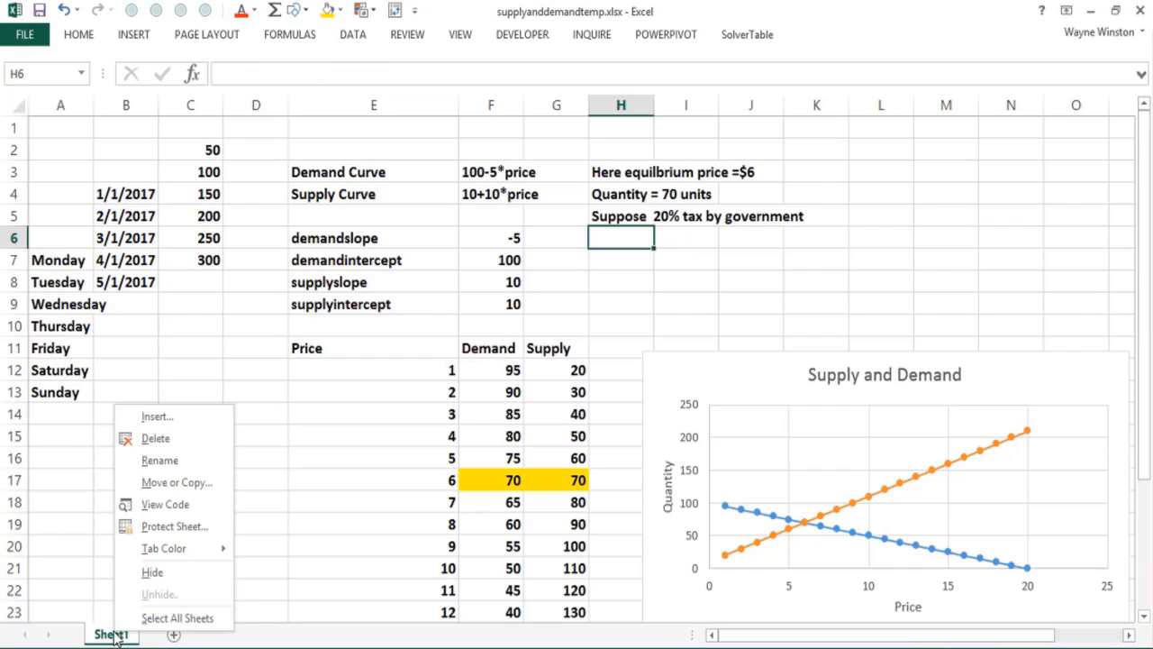
{"action": "left_click", "coordinate": [173, 481]}
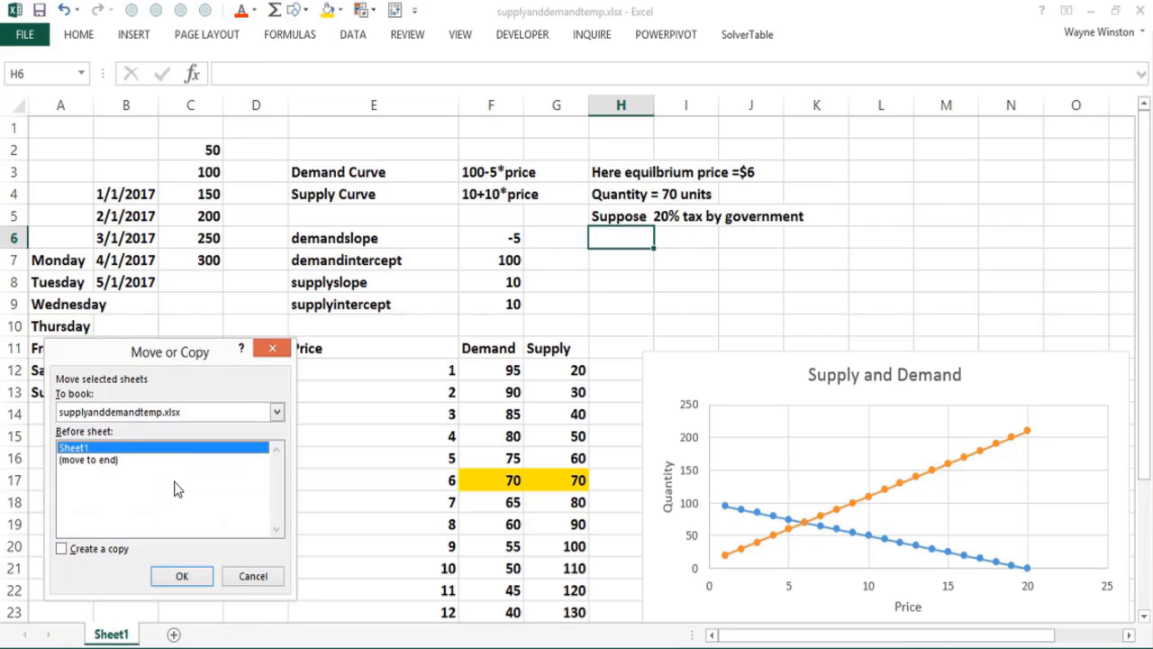
{"action": "left_click", "coordinate": [61, 550]}
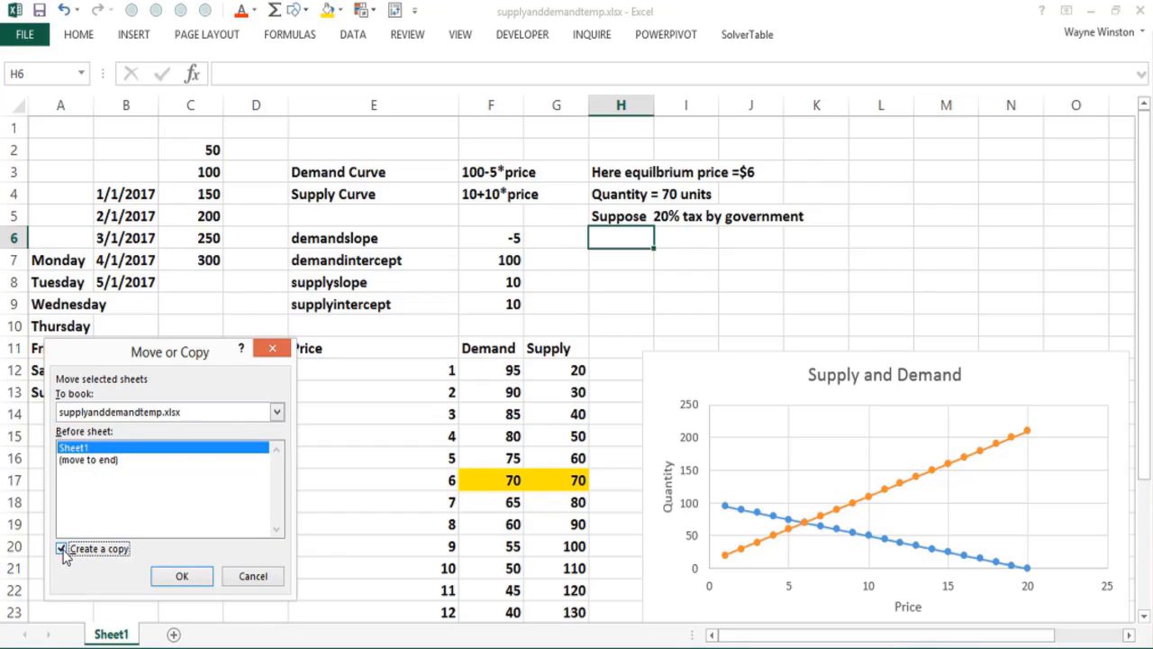
{"action": "left_click", "coordinate": [96, 461]}
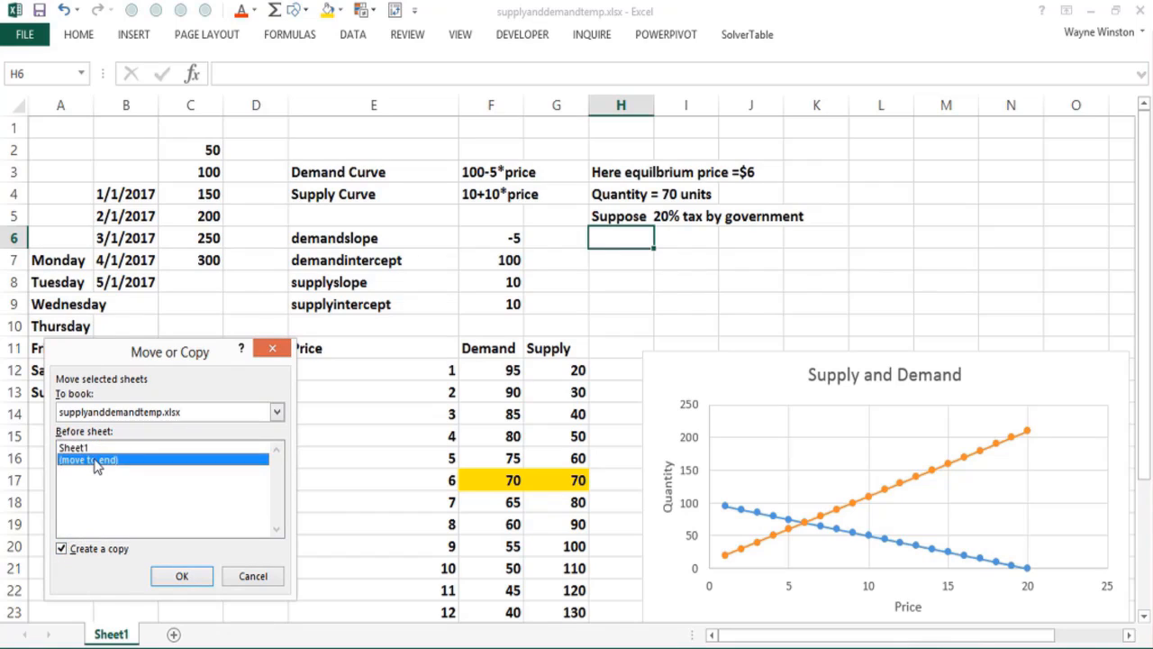
{"action": "left_click", "coordinate": [181, 575]}
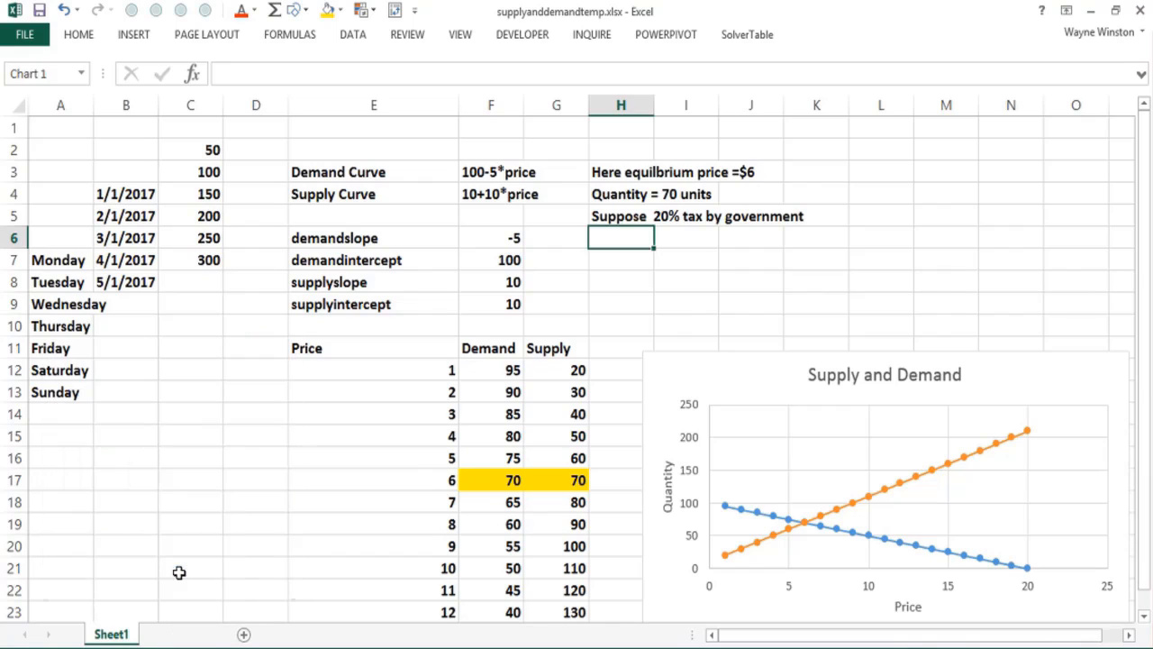
Step: Rename the Sheet1 worksheet as "original analysis"
{"action": "double_click", "coordinate": [112, 635]}
{"action": "type", "text": "origina"}
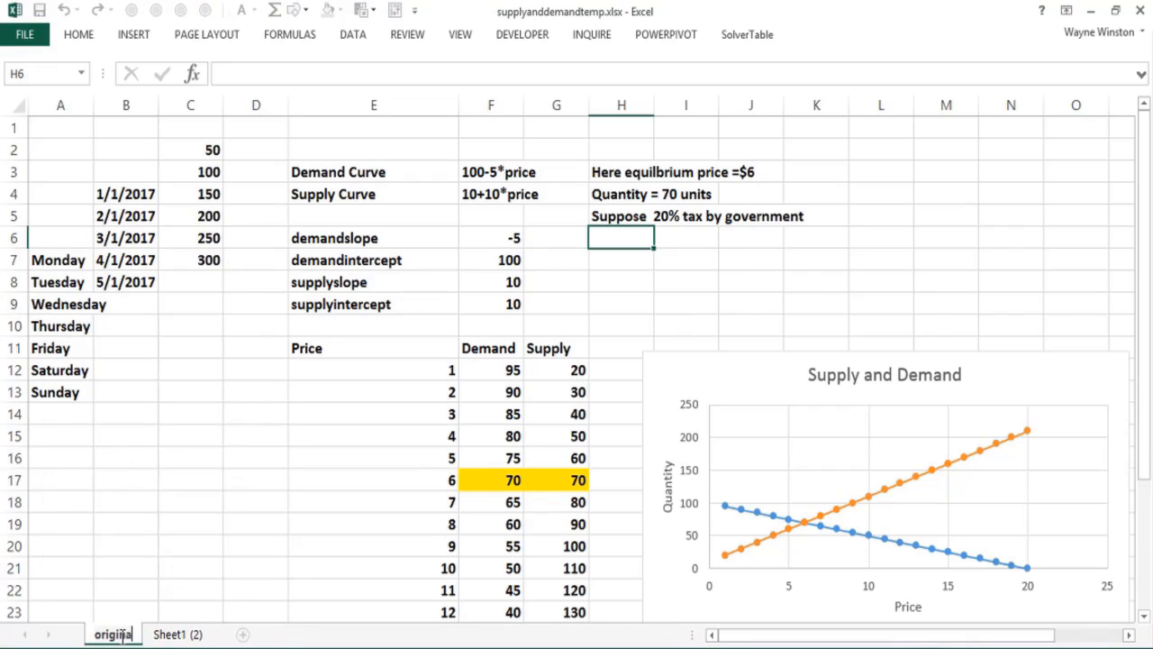
{"action": "type", "text": "l analysis"}
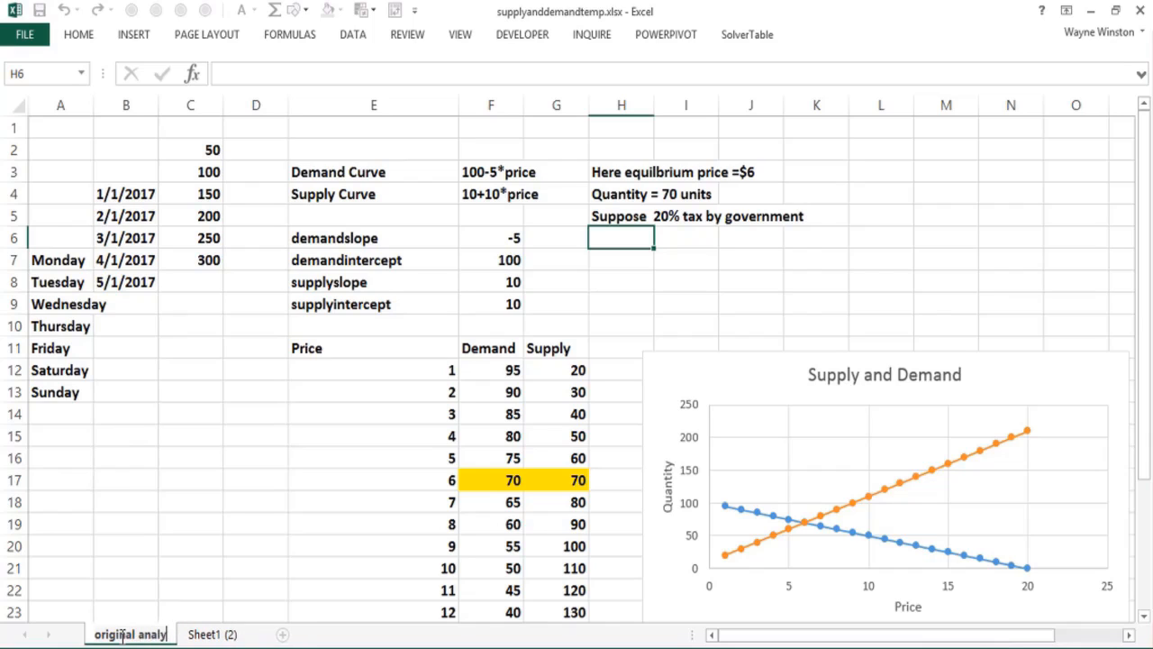
{"action": "left_click", "coordinate": [137, 595]}
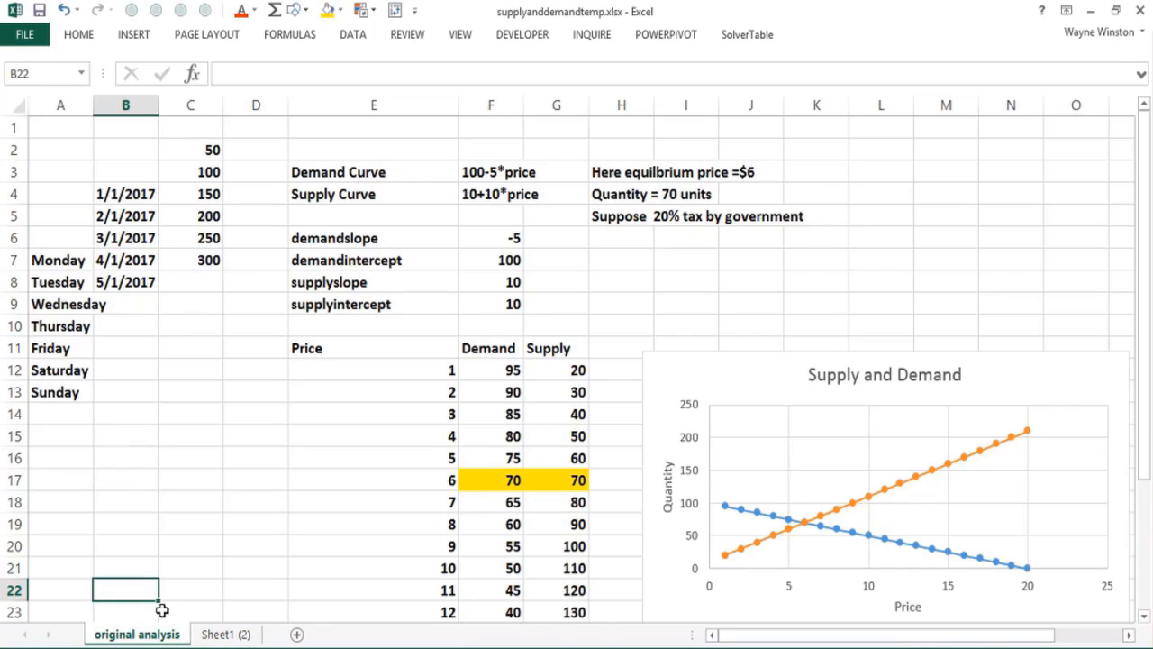
Step: Rename the copied worksheet Sheet1 (2) as "tax"
{"action": "left_click", "coordinate": [217, 634]}
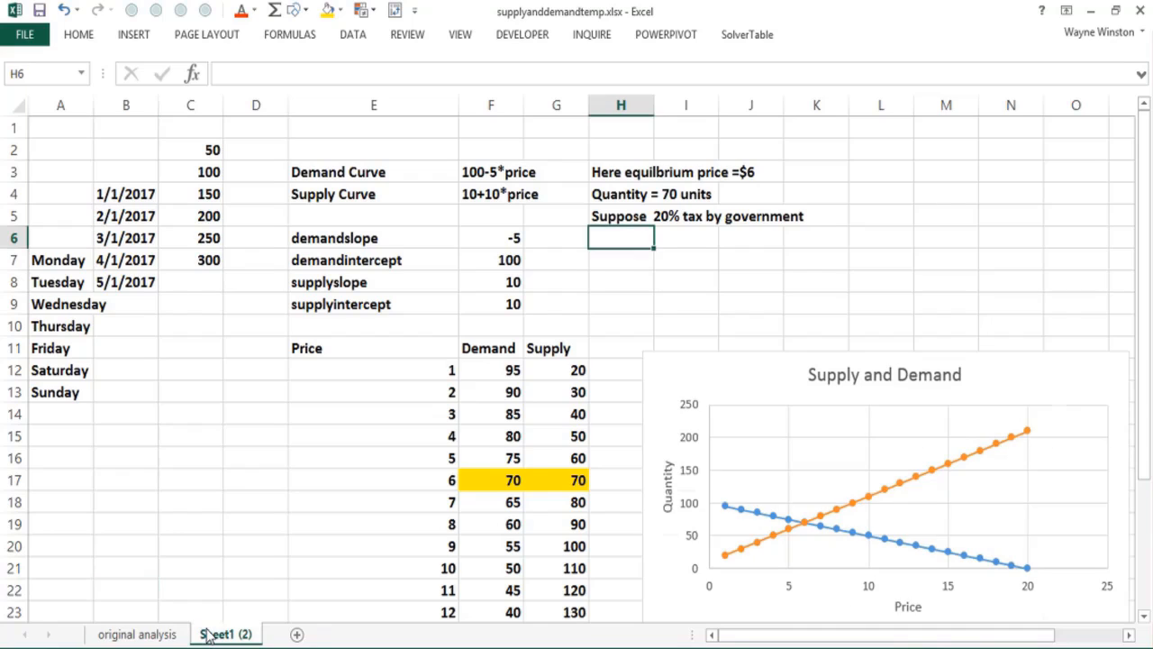
{"action": "double_click", "coordinate": [207, 634]}
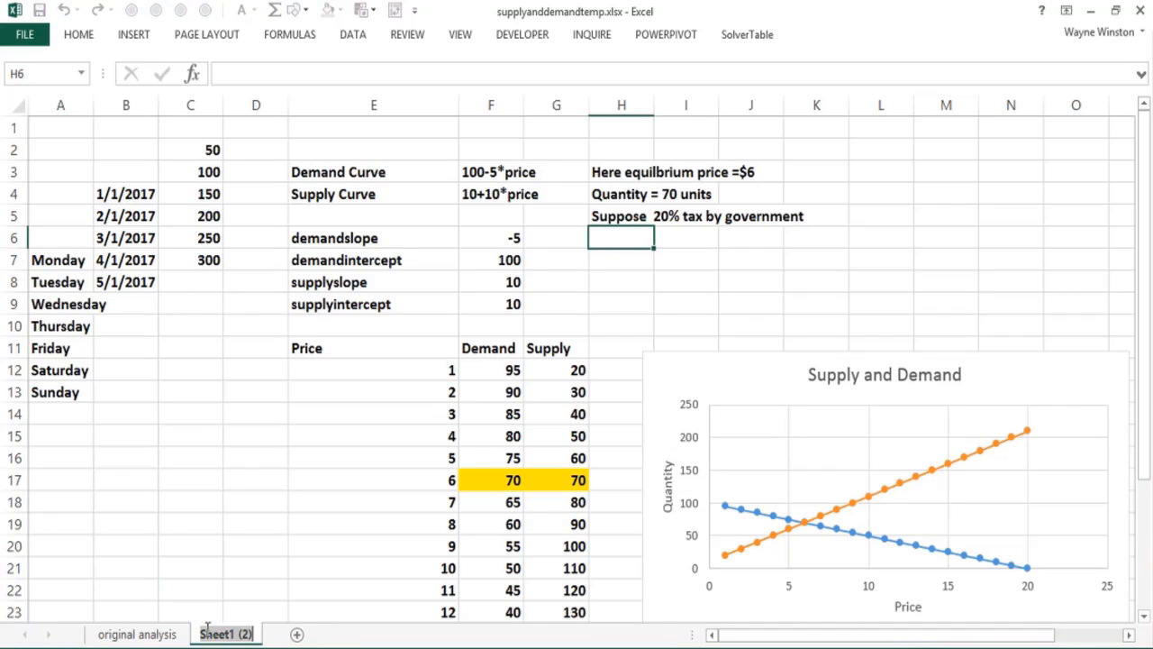
{"action": "type", "text": "tax"}
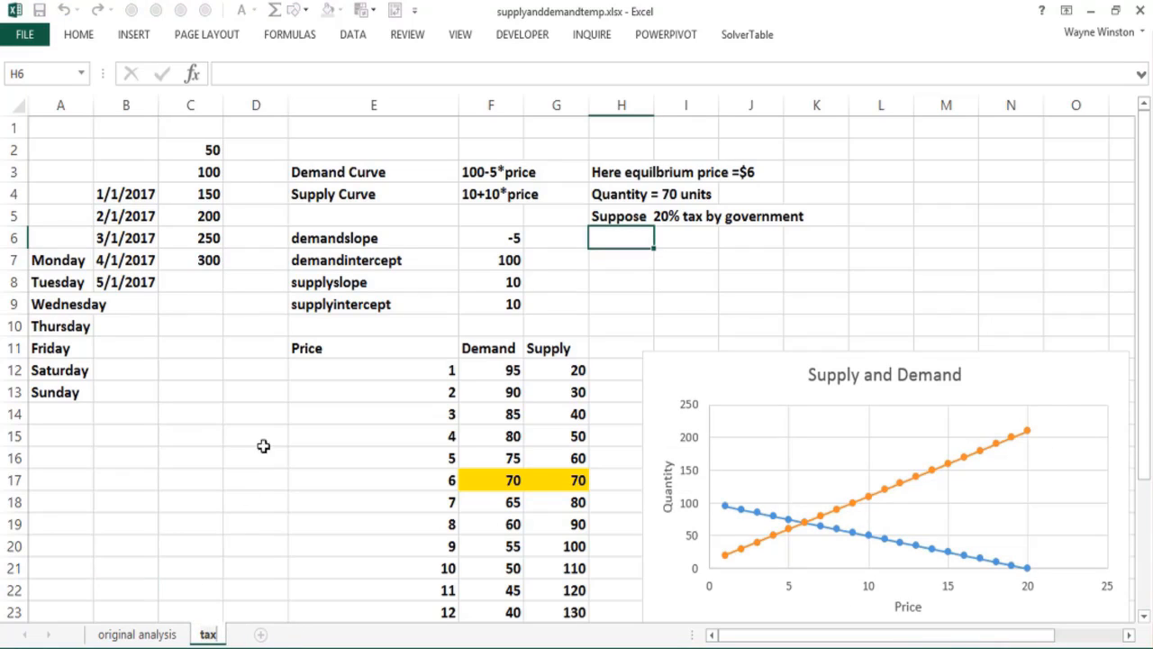
{"action": "left_click", "coordinate": [263, 442]}
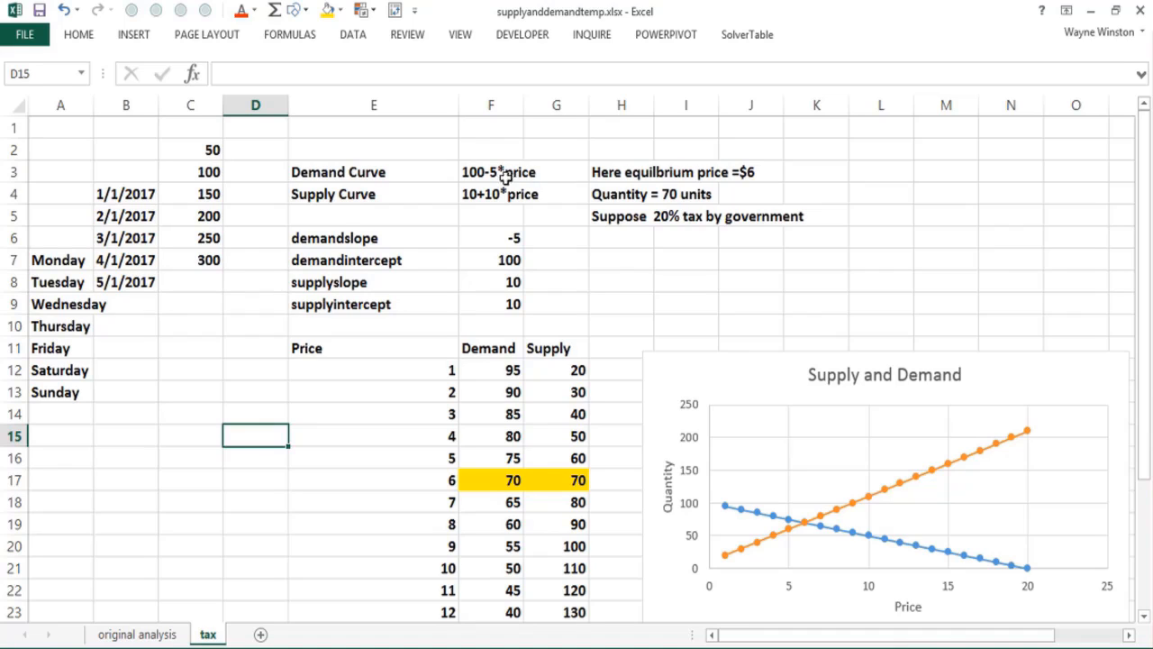
Step: Change the demand curve text in cell F3 of the tax sheet to "100-6*price"
{"action": "left_click", "coordinate": [489, 172]}
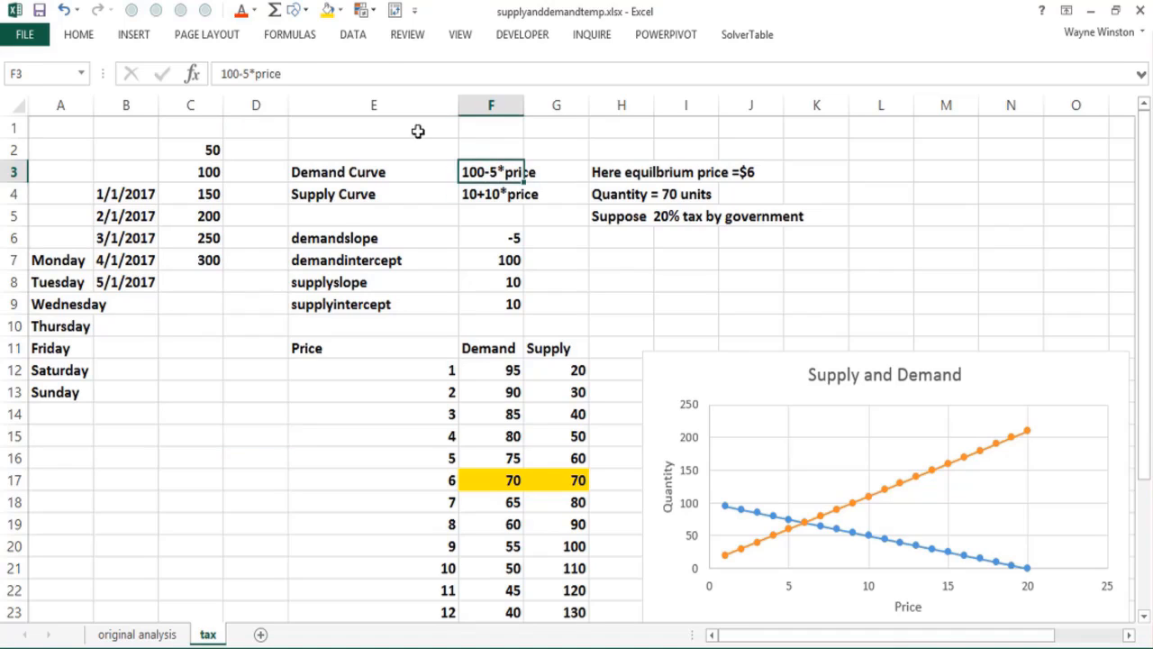
{"action": "left_click", "coordinate": [246, 73]}
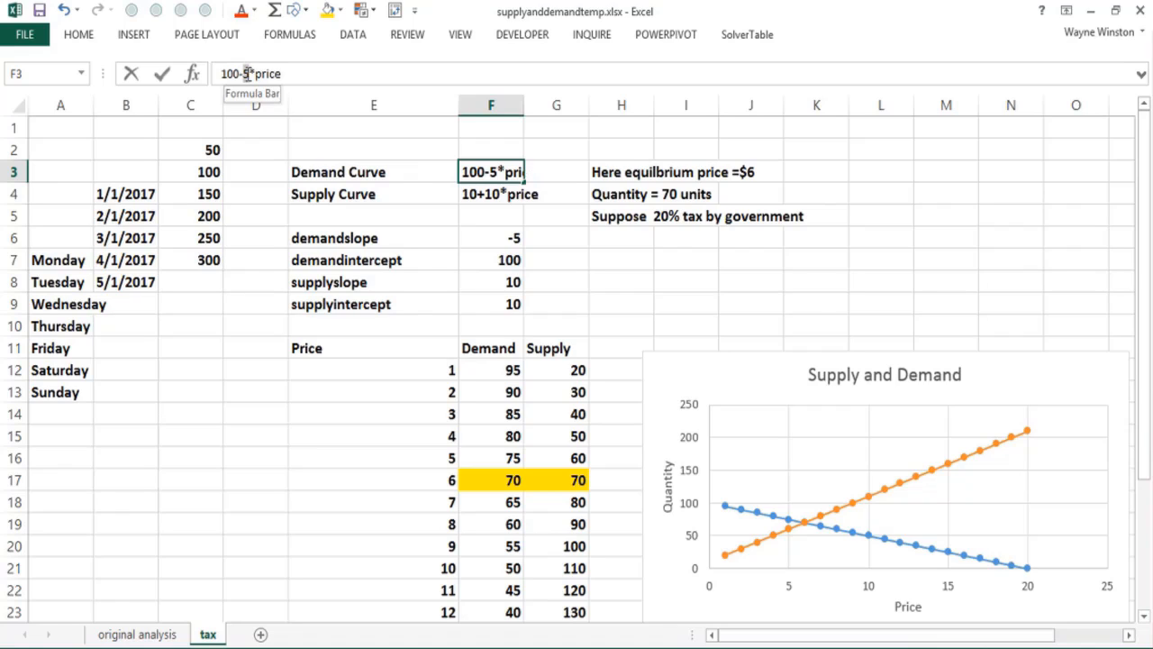
{"action": "key", "text": "BackSpace"}
{"action": "type", "text": "6"}
{"action": "key", "text": "Return"}
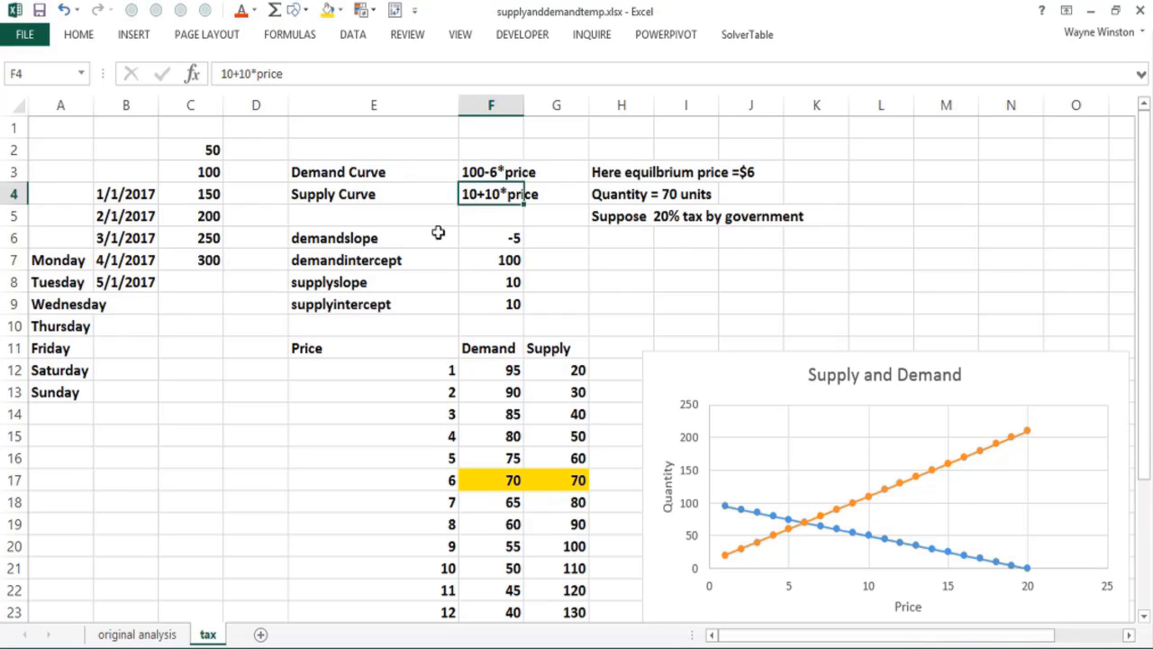
Step: Set the demandslope value in cell F6 to -6
{"action": "left_click", "coordinate": [498, 237]}
{"action": "type", "text": "-6"}
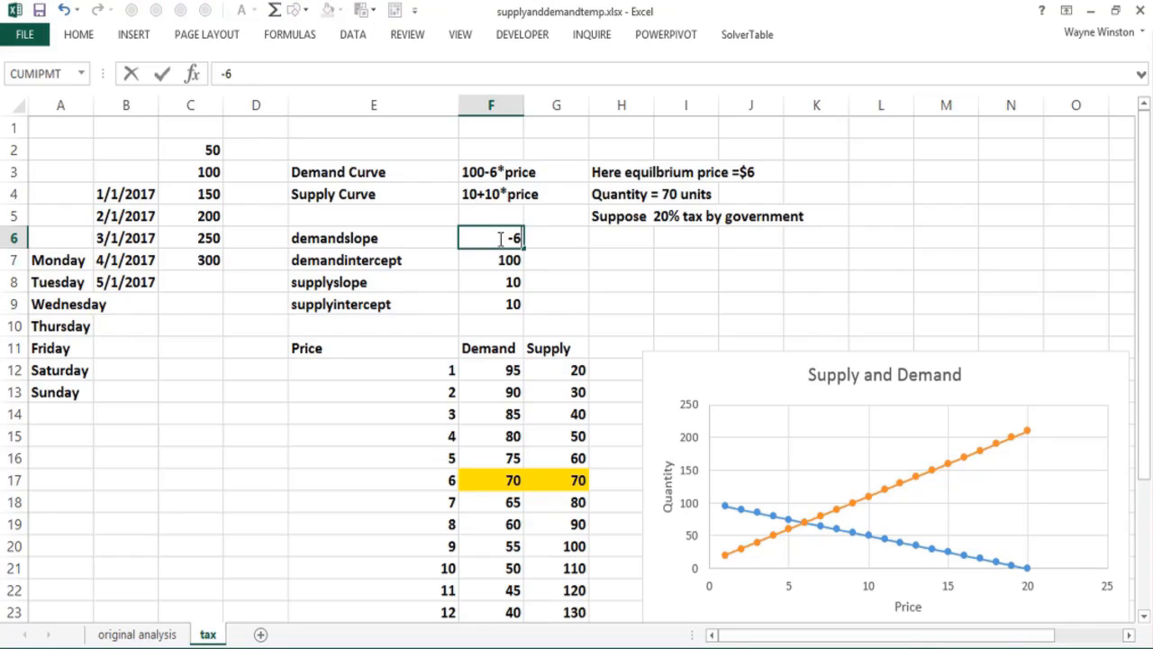
{"action": "key", "text": "Return"}
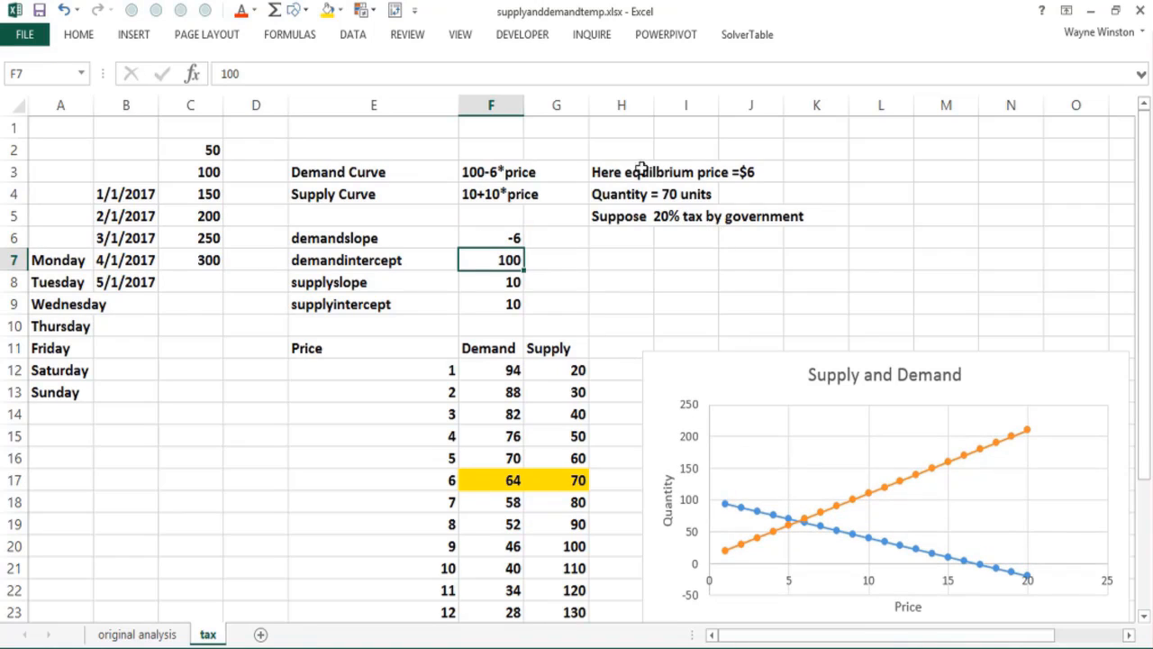
Step: Replace the equilibrium price note in cell H3 with "With tax p=5.625"
{"action": "left_click_drag", "start_coordinate": [635, 170], "coordinate": [757, 170]}
{"action": "type", "text": "With tax "}
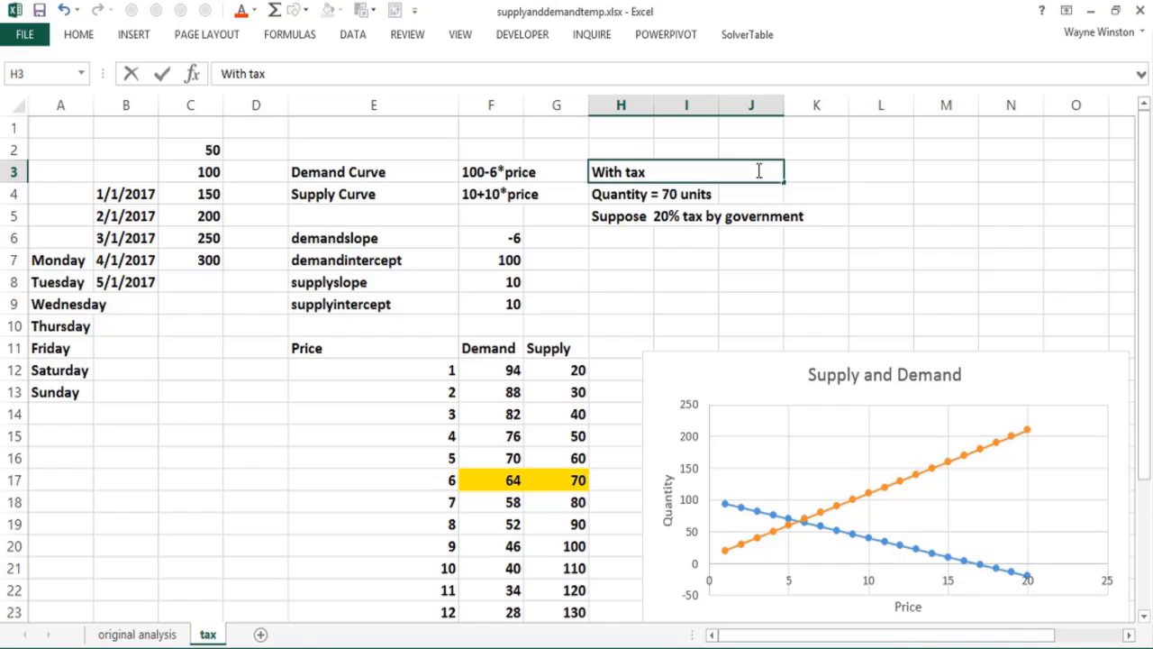
{"action": "type", "text": "p=5"}
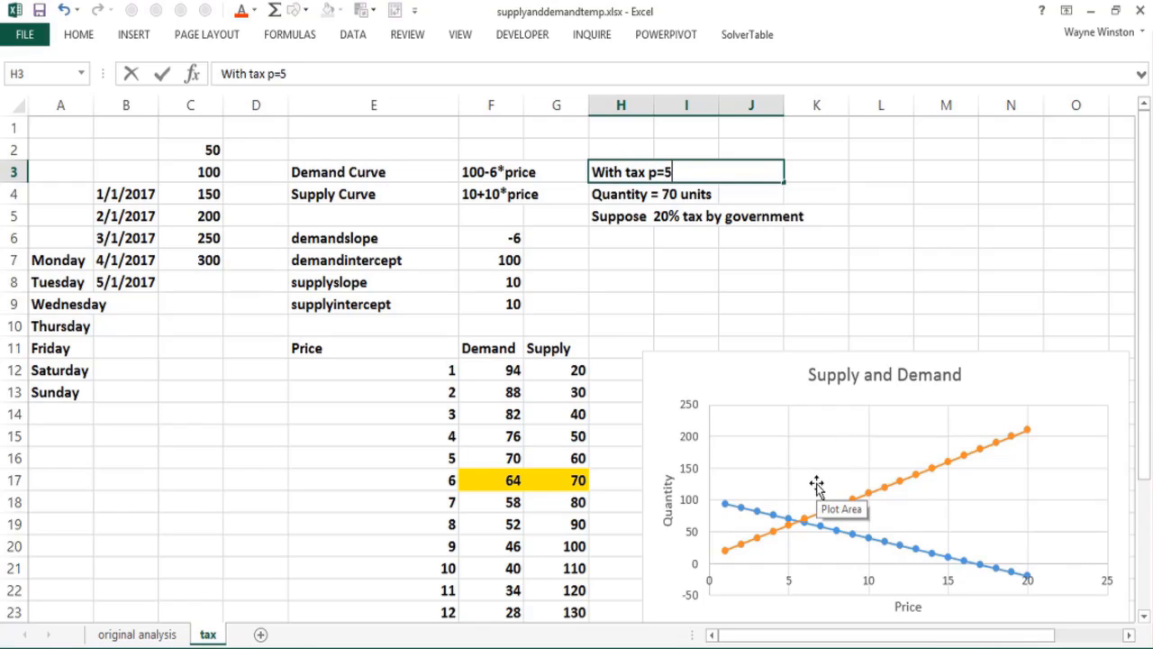
{"action": "type", "text": ".625"}
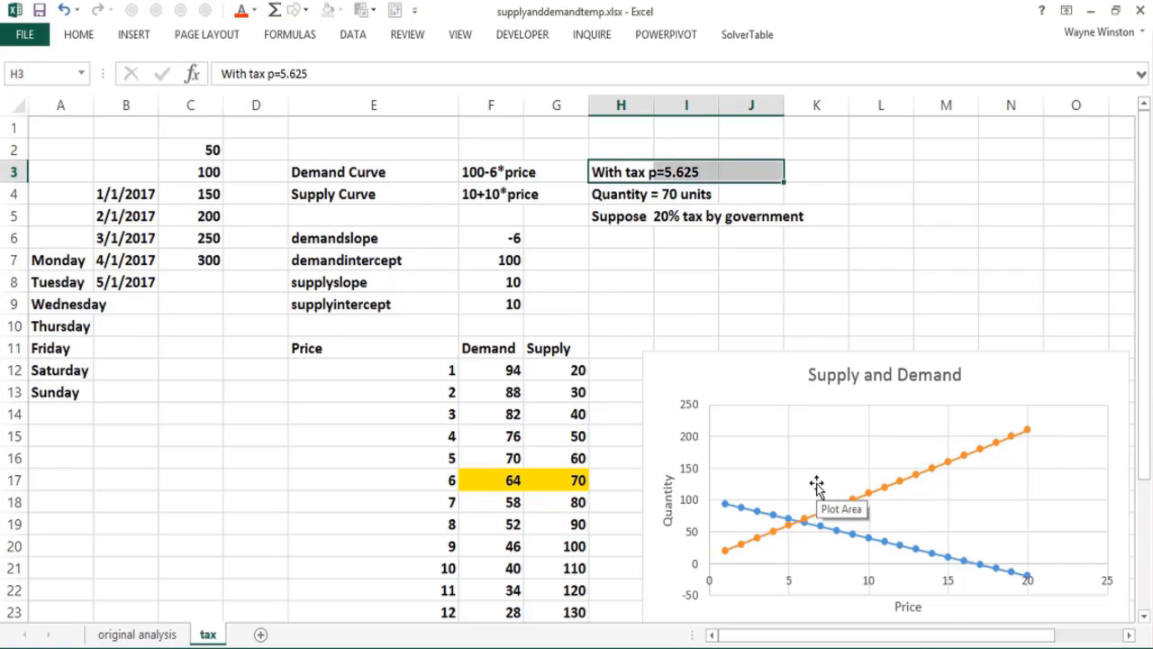
Step: Enter the note "q=66.25" in cell H2, above the with-tax price note
{"action": "key", "text": "Up"}
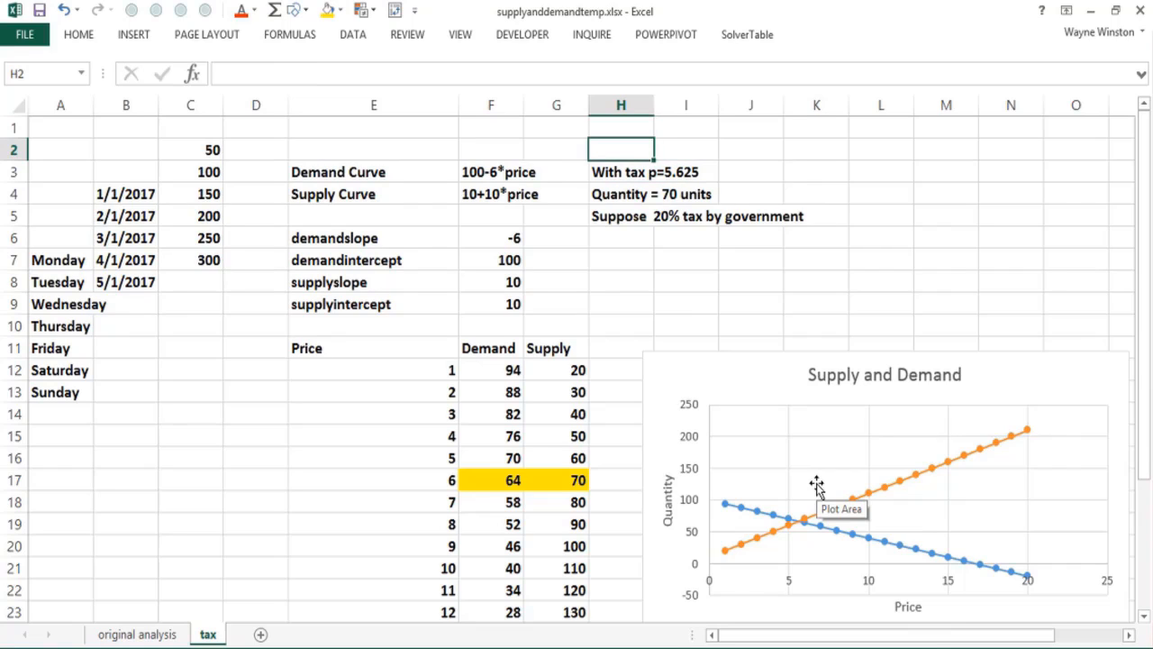
{"action": "type", "text": "q=66."}
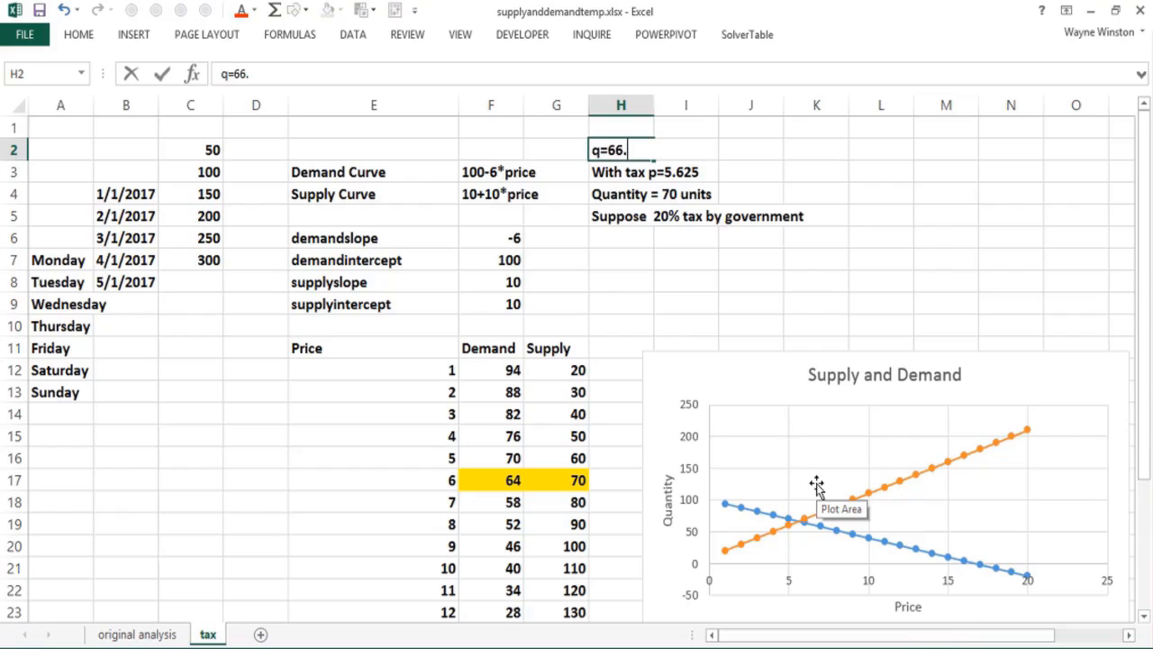
{"action": "type", "text": "25"}
{"action": "key", "text": "Return"}
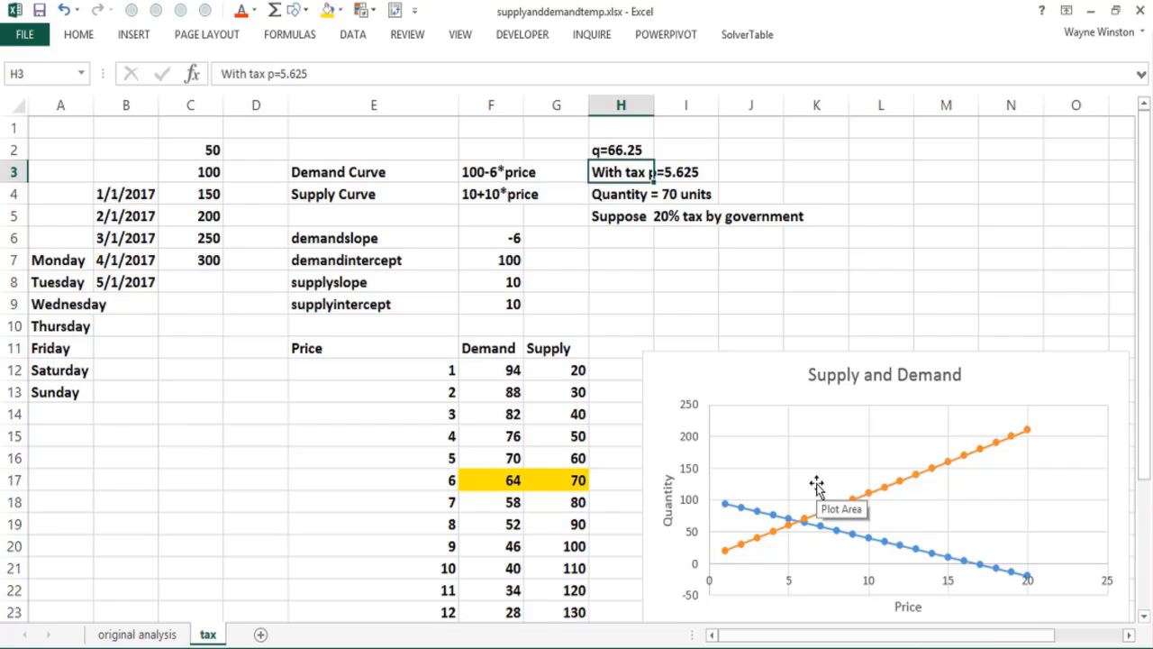
{"action": "left_click", "coordinate": [733, 307]}
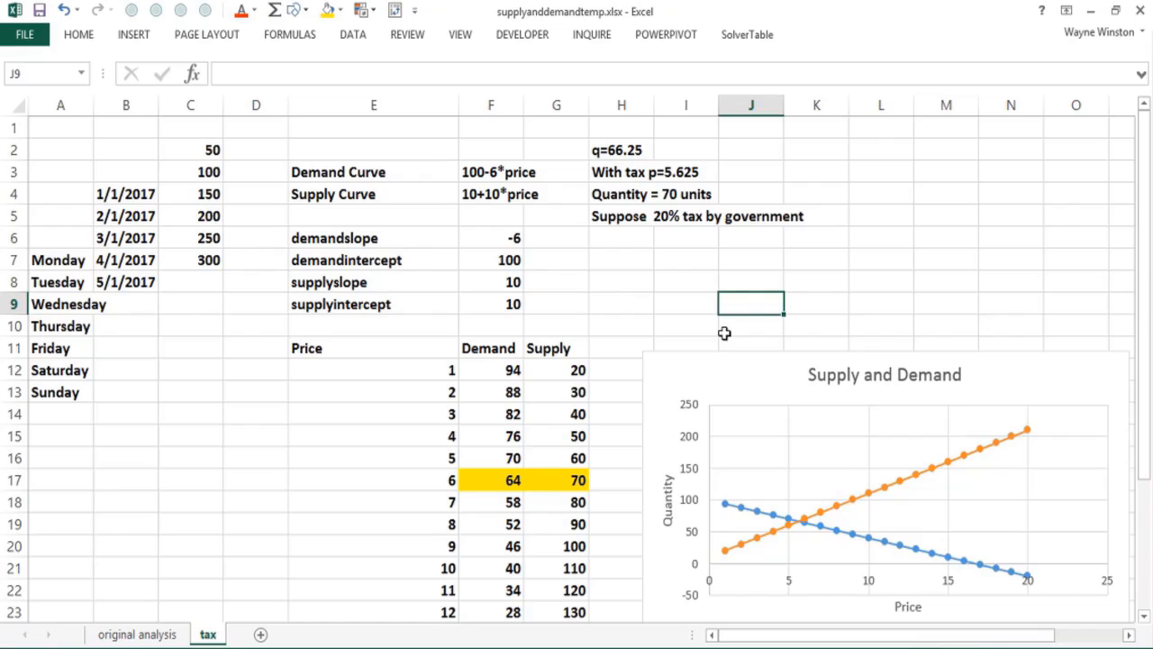